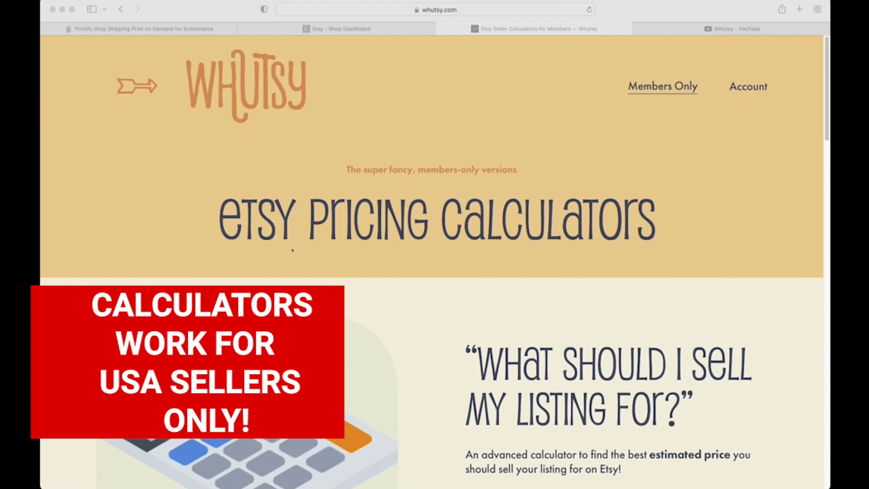
Step: Browse Whutsy's Etsy pricing calculator cards, then switch to the Whutsy YouTube channel tab
scroll(292, 249, "down", 3)
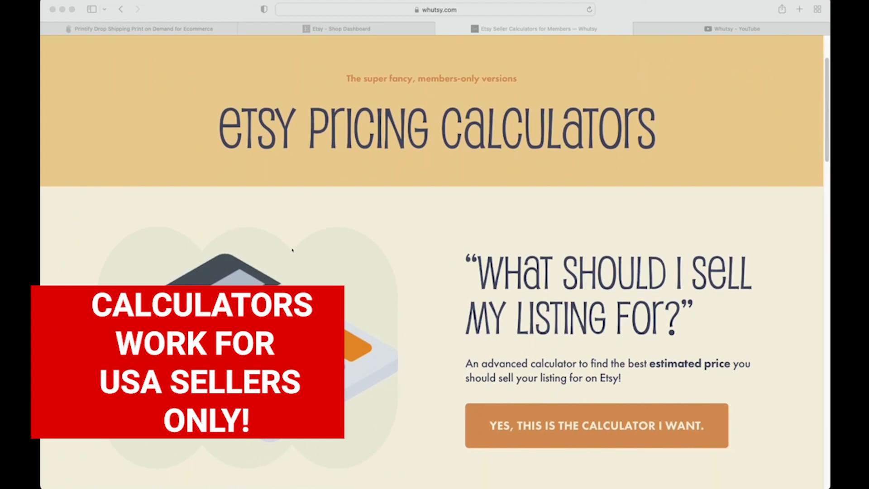
scroll(292, 249, "down", 1)
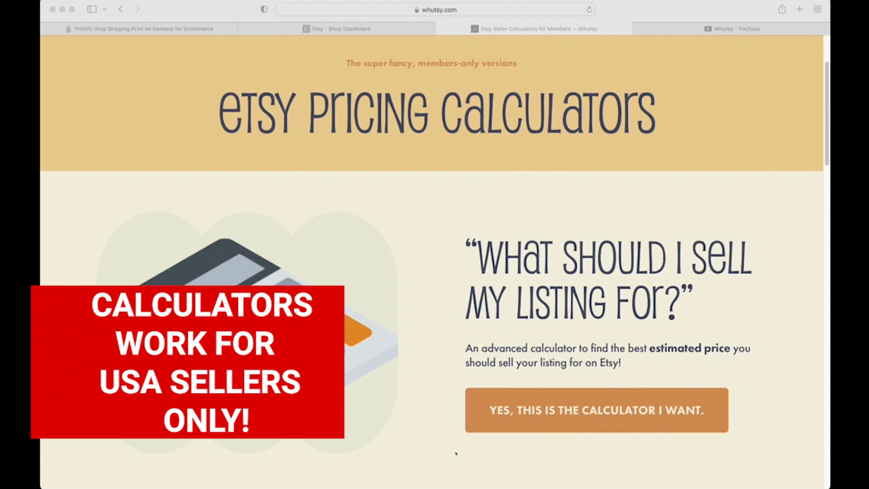
scroll(456, 453, "down", 8)
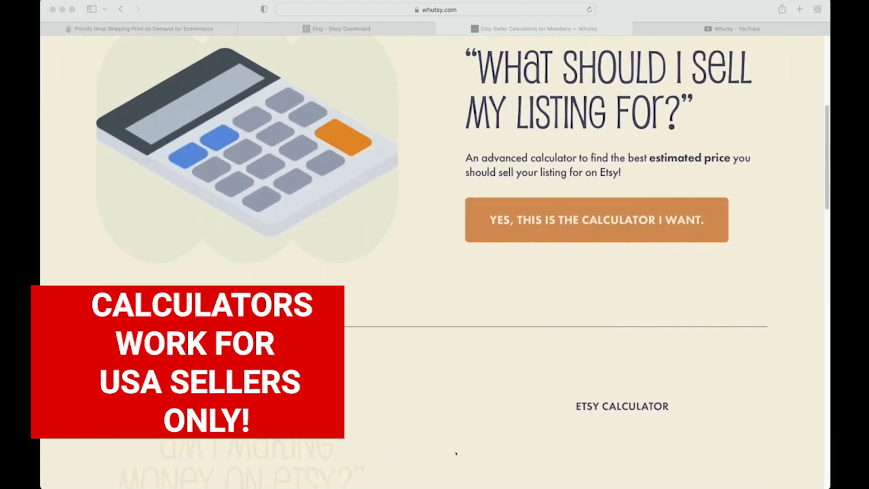
scroll(456, 452, "down", 4)
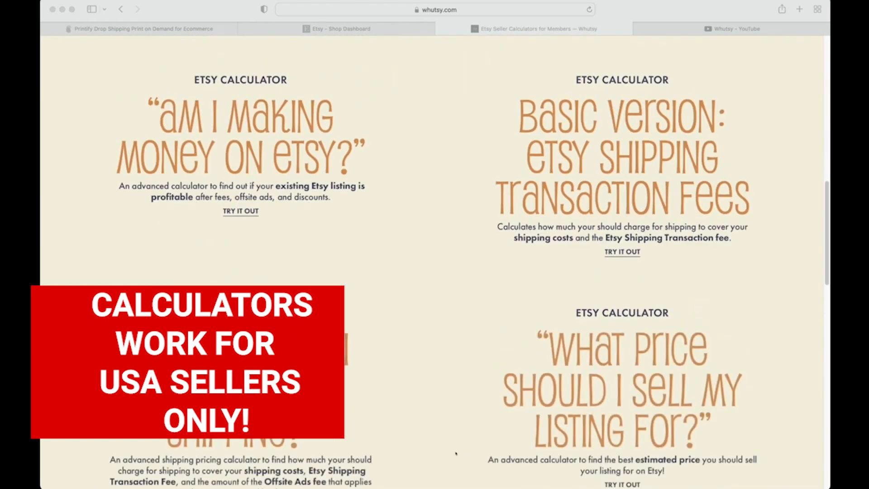
scroll(456, 453, "down", 2)
scroll(456, 453, "up", 10)
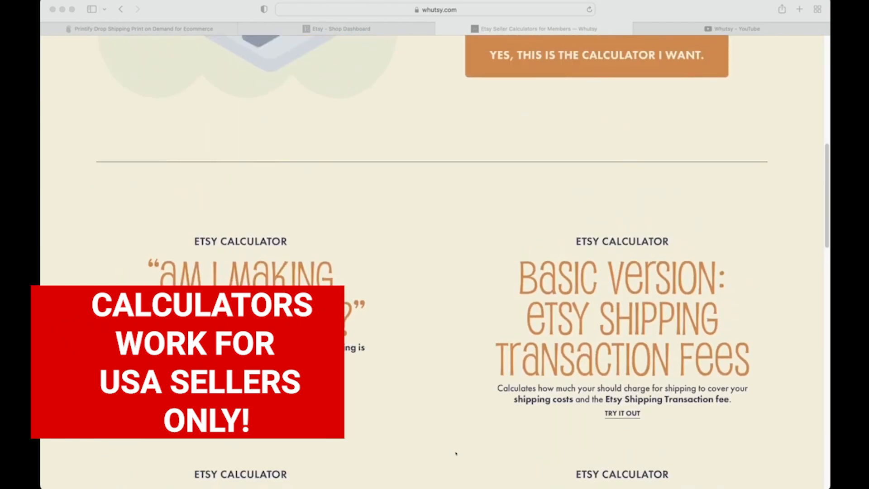
scroll(456, 453, "up", 5)
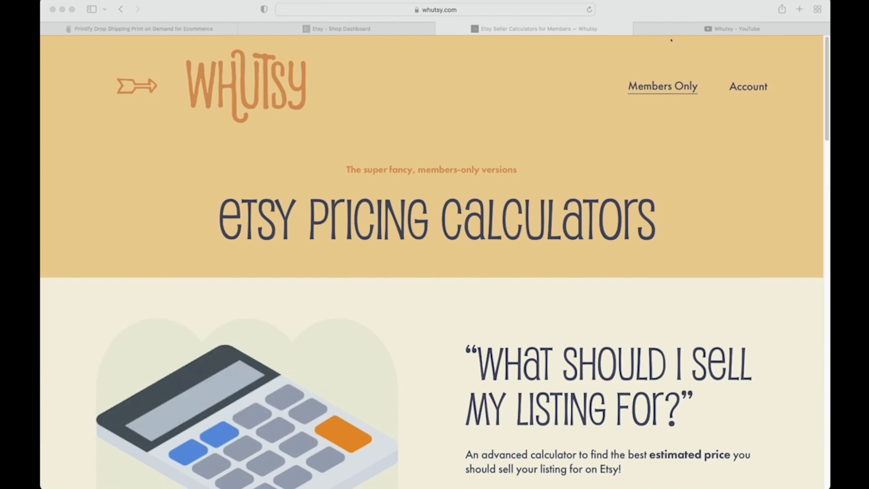
left_click(682, 31)
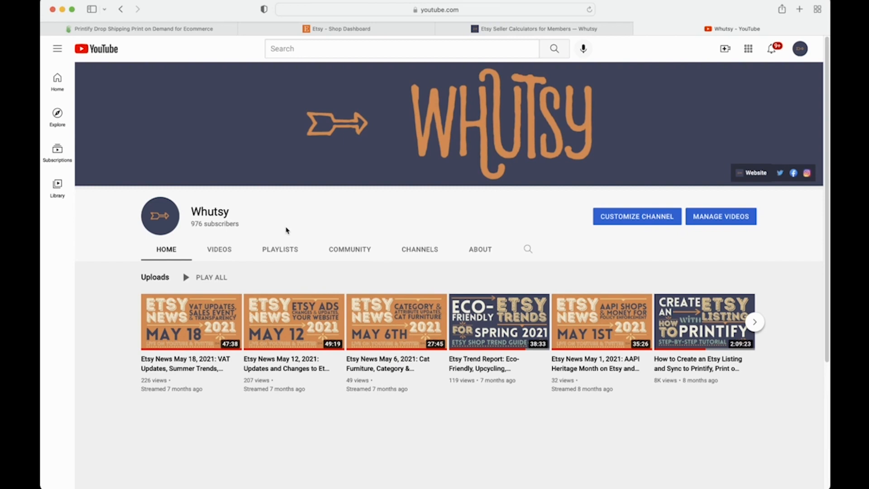
Step: Switch to the Etsy Shop Dashboard tab showing today's 22 views and 12 visits
left_click(274, 28)
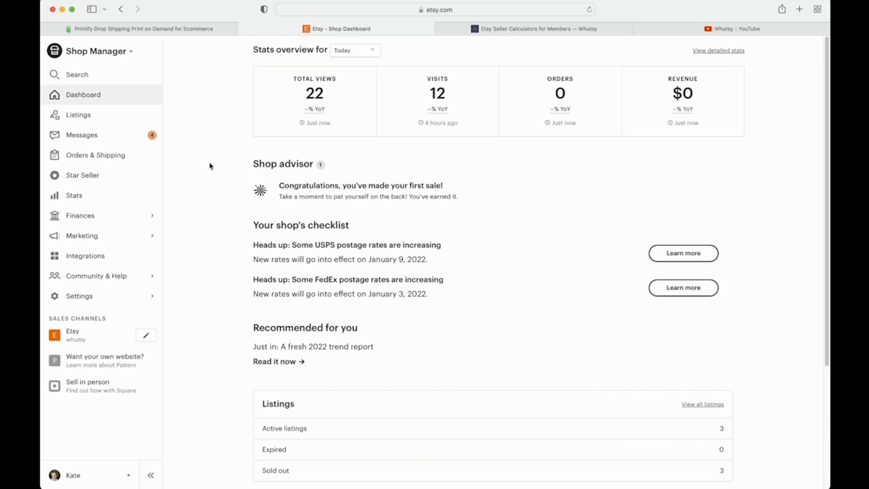
Step: Check the Printify store, then open Etsy Listings and the wrapping paper listing's gear menu
left_click(197, 29)
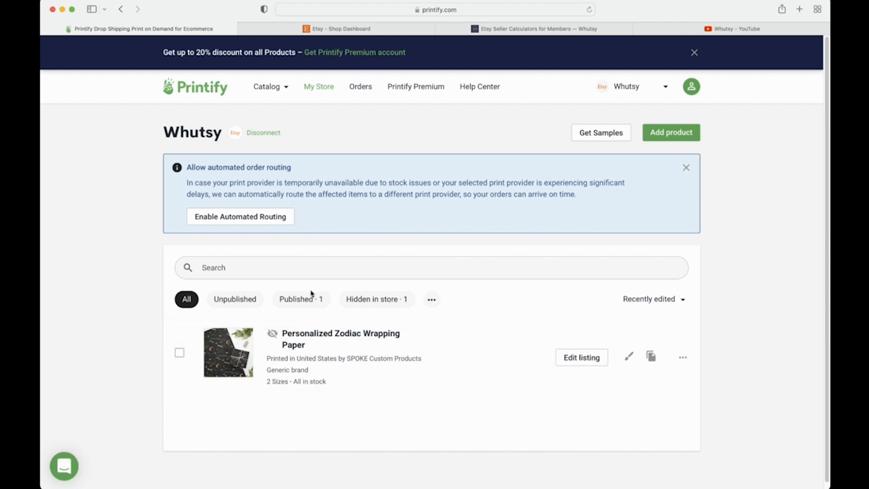
left_click(371, 29)
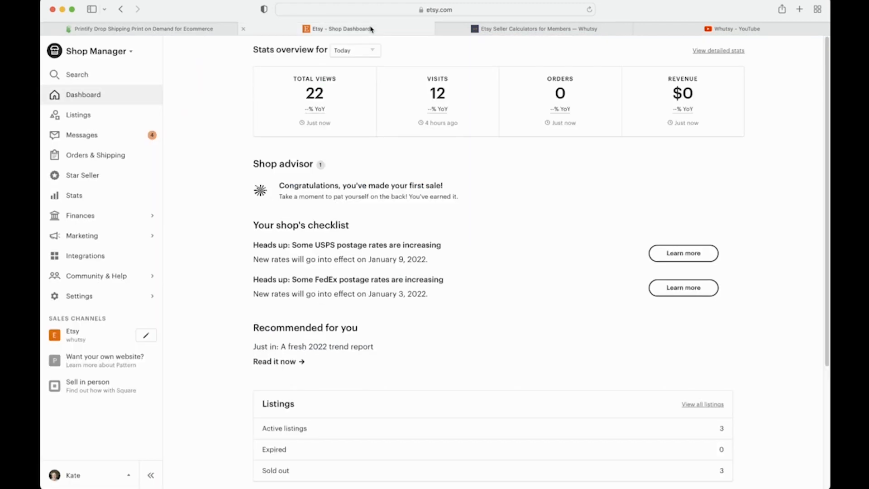
left_click(139, 115)
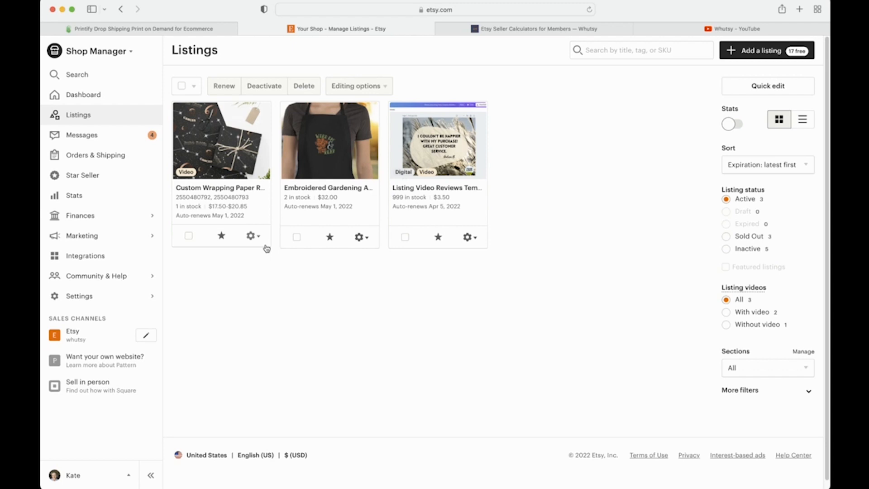
left_click(252, 238)
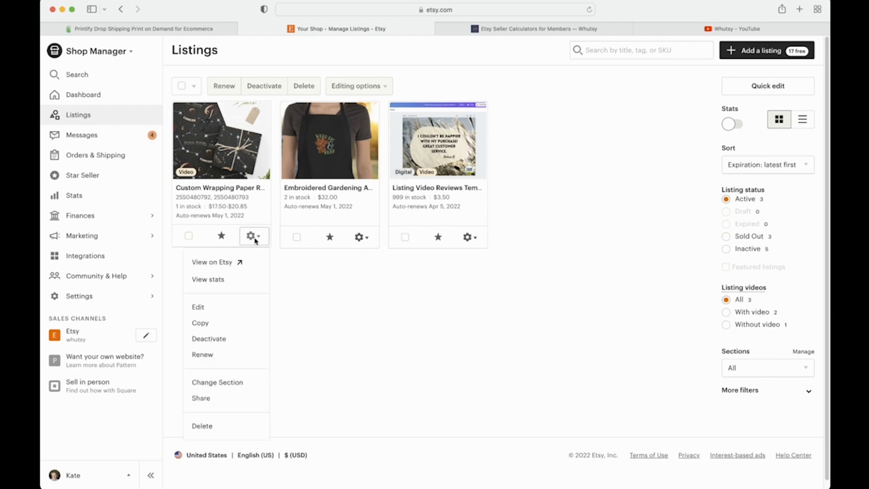
left_click(240, 307)
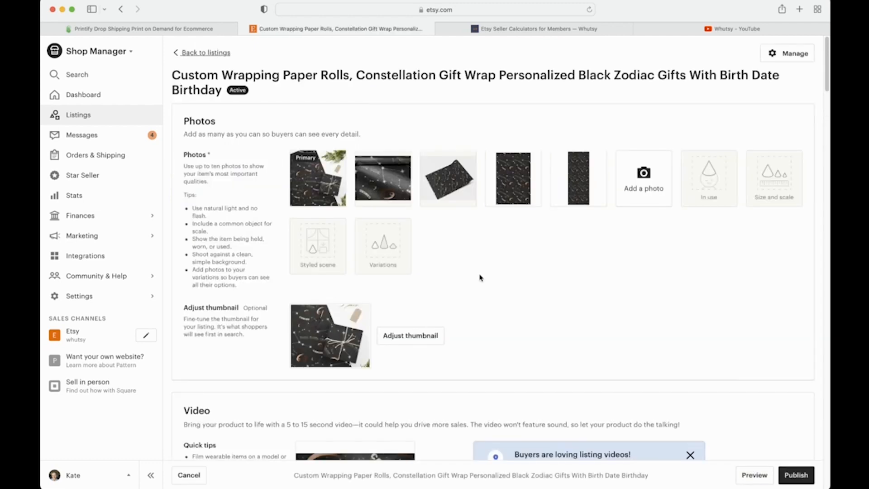
scroll(560, 271, "down", 3)
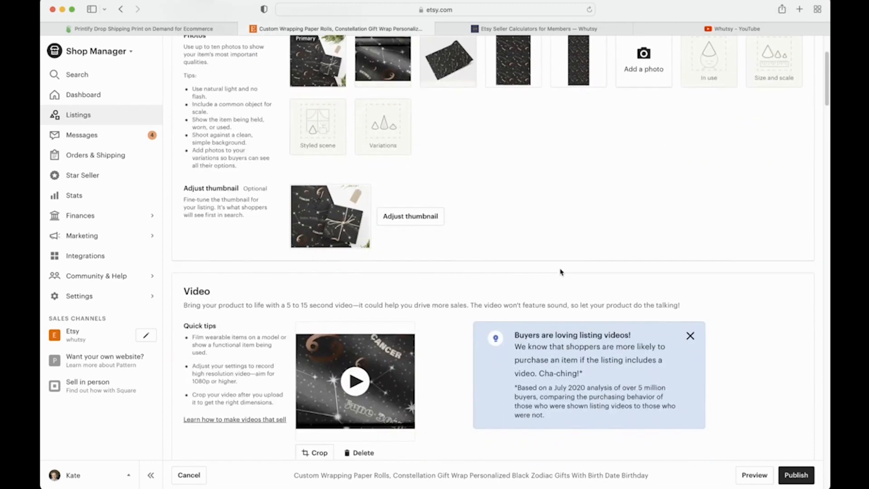
scroll(560, 272, "down", 7)
scroll(378, 277, "down", 2)
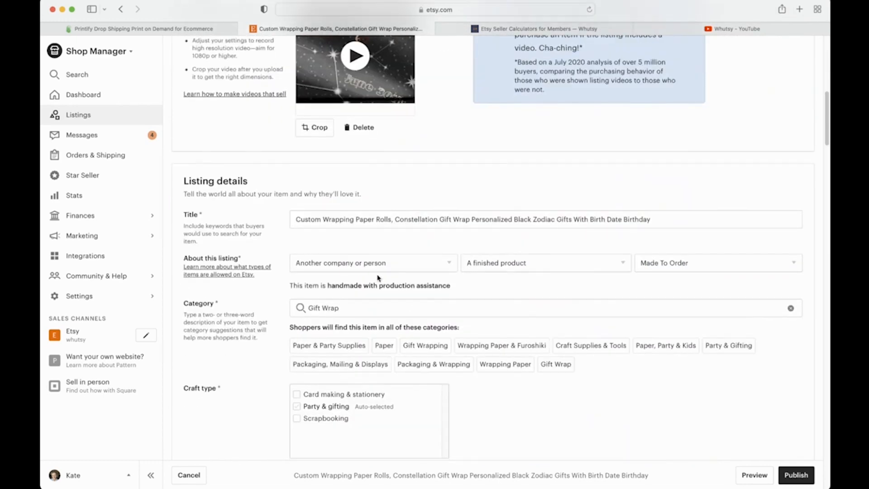
scroll(377, 277, "down", 4)
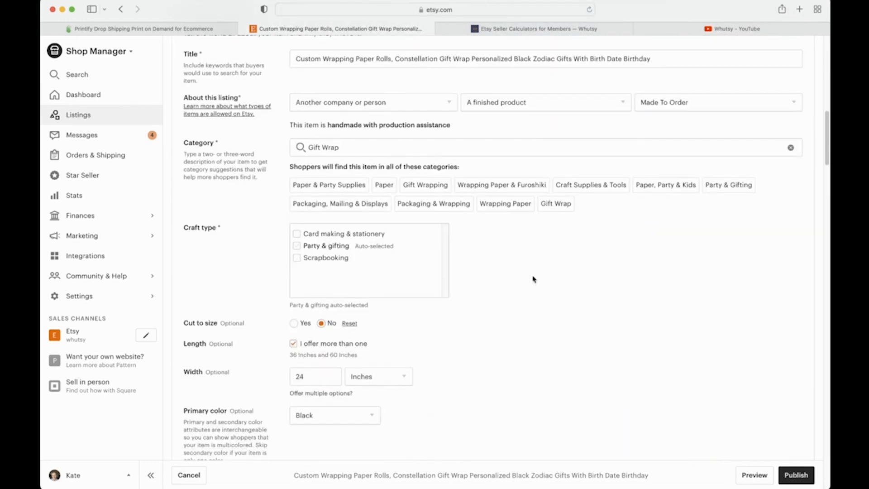
scroll(533, 280, "up", 15)
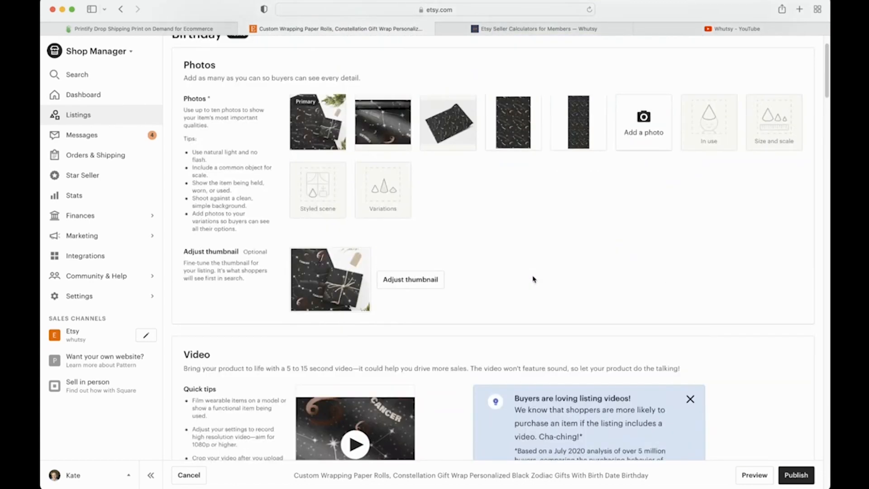
scroll(533, 279, "up", 1)
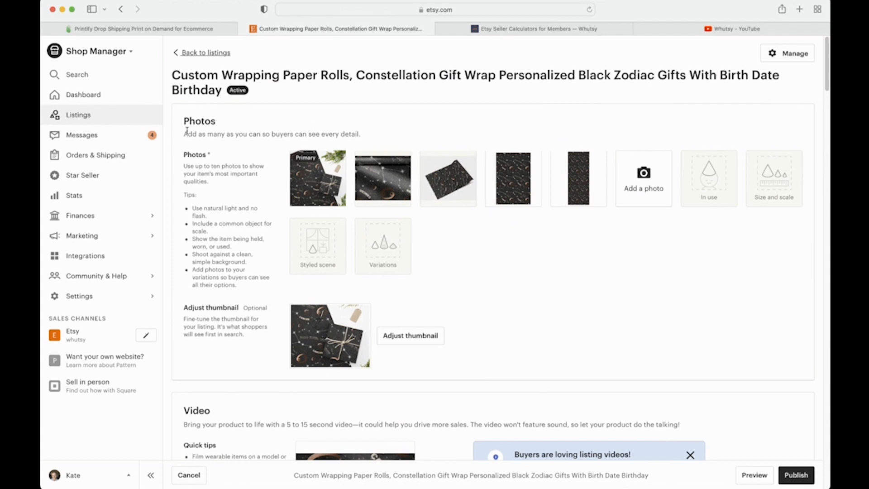
left_click(127, 121)
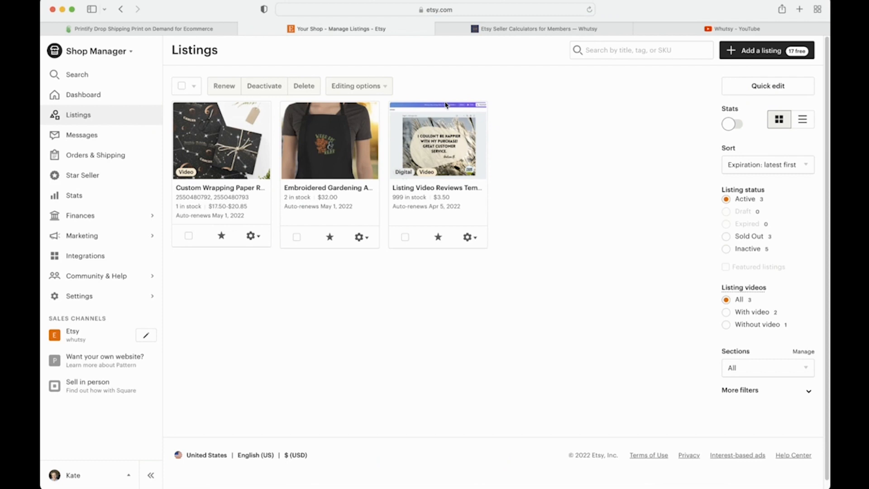
Step: Make a copy of the custom wrapping paper listing from its gear menu
left_click(252, 236)
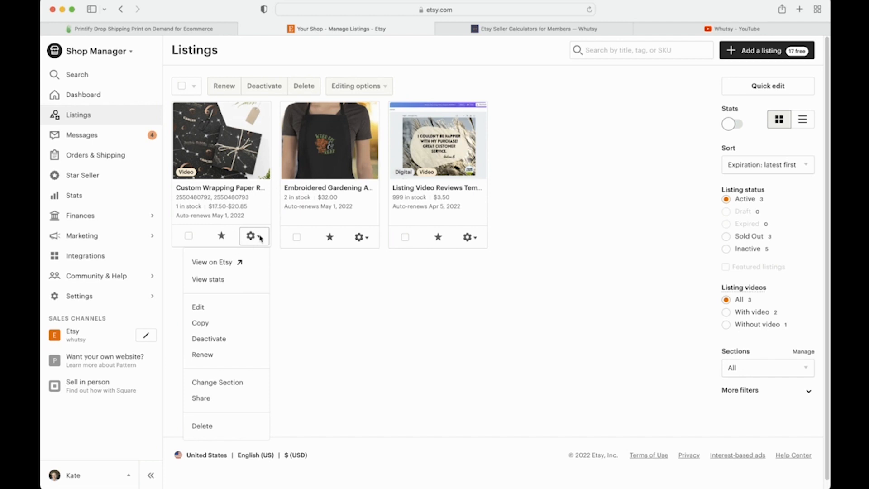
scroll(254, 340, "down", 1)
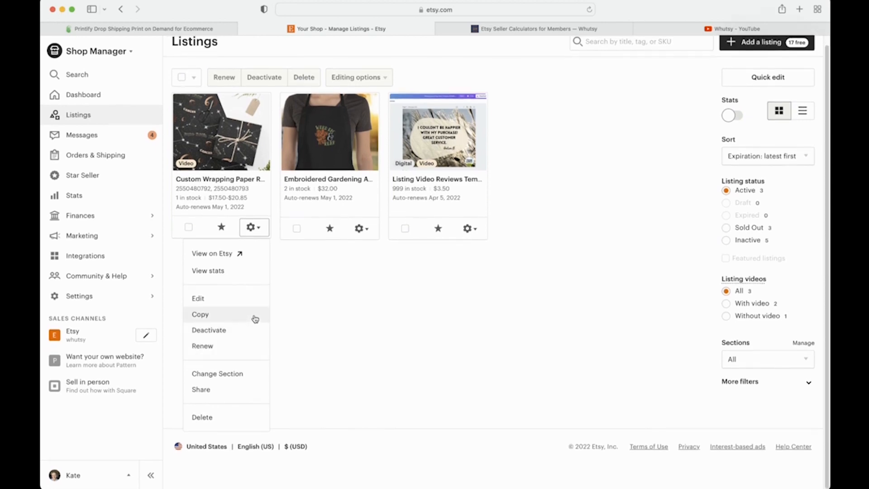
left_click(254, 317)
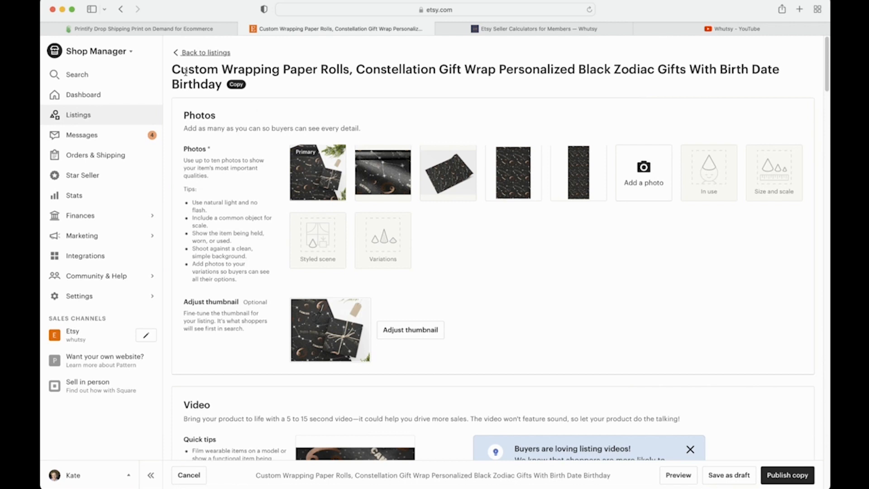
Step: Save the wrapping paper copy as a draft and filter listings to Draft status
left_click_drag(245, 87, 220, 86)
left_click(225, 85)
left_click(728, 476)
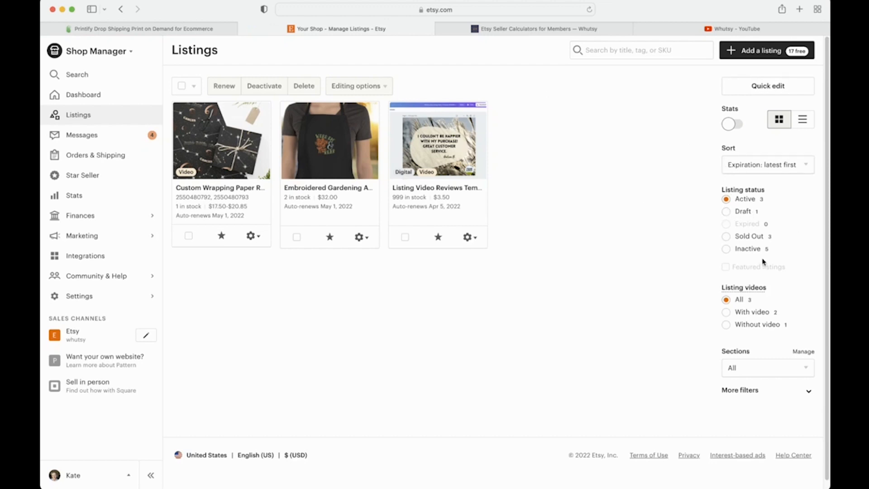
left_click(726, 212)
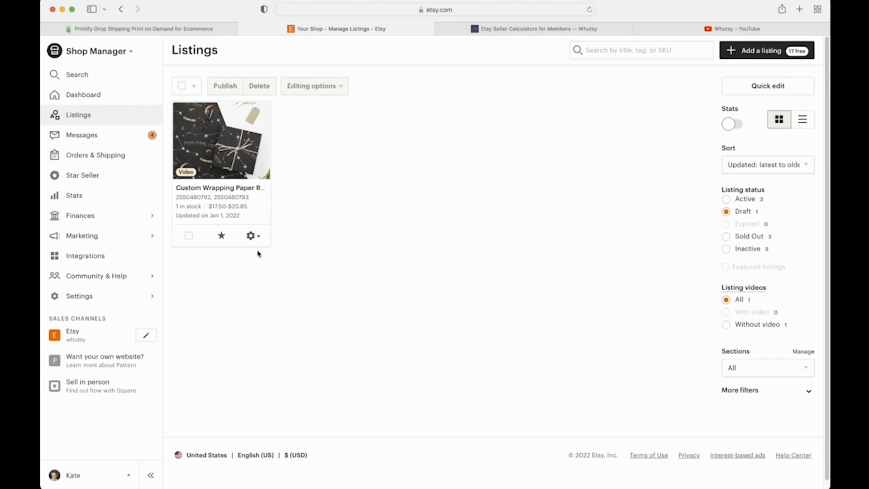
Step: Prefix the wrapping paper draft's title with 'TEMPLATE', save it as draft, and go to Printify
left_click(254, 237)
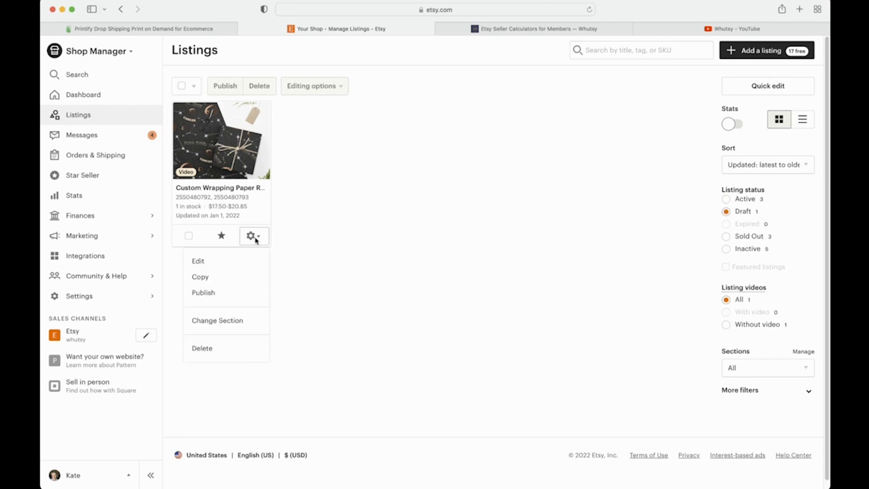
left_click(250, 259)
scroll(403, 275, "down", 10)
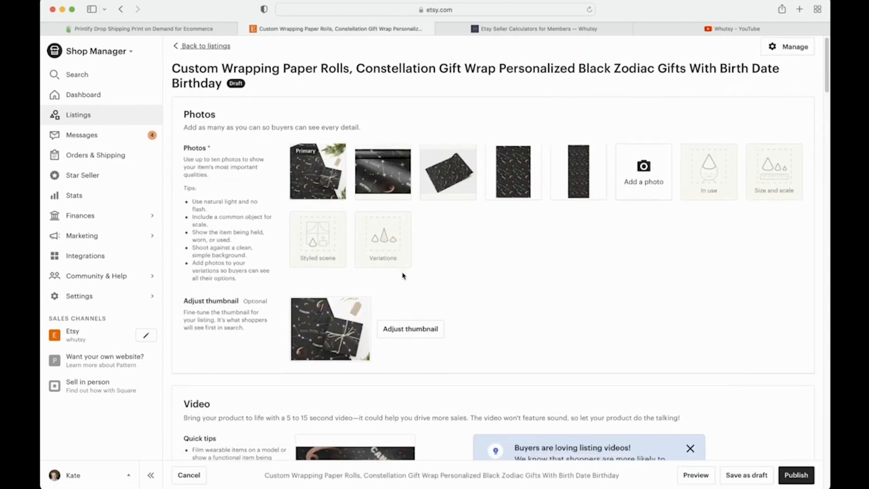
left_click(296, 217)
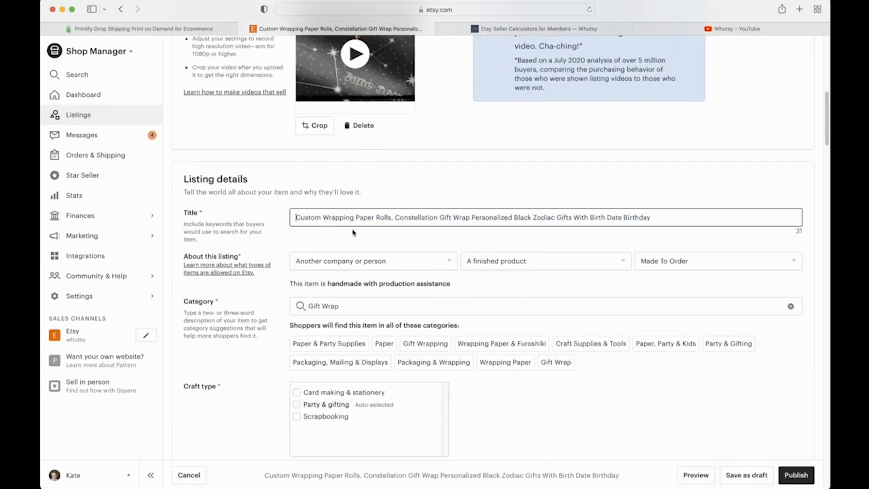
type("TEMPLATE")
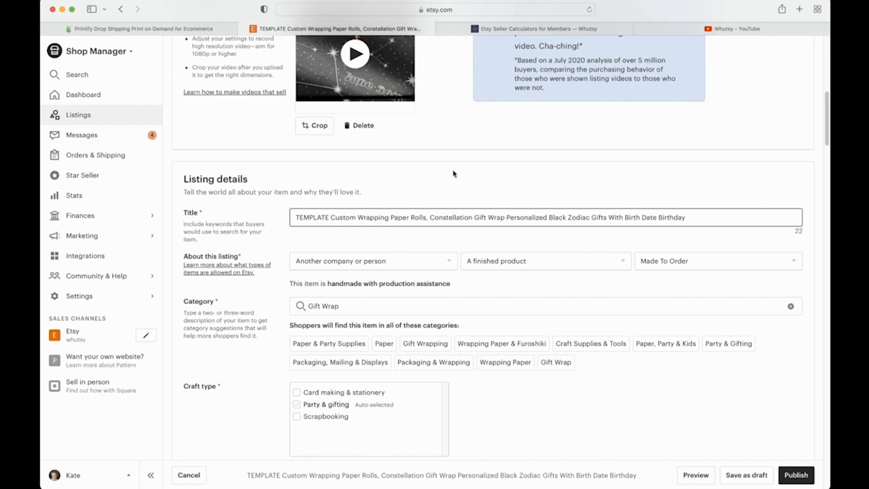
scroll(453, 174, "up", 15)
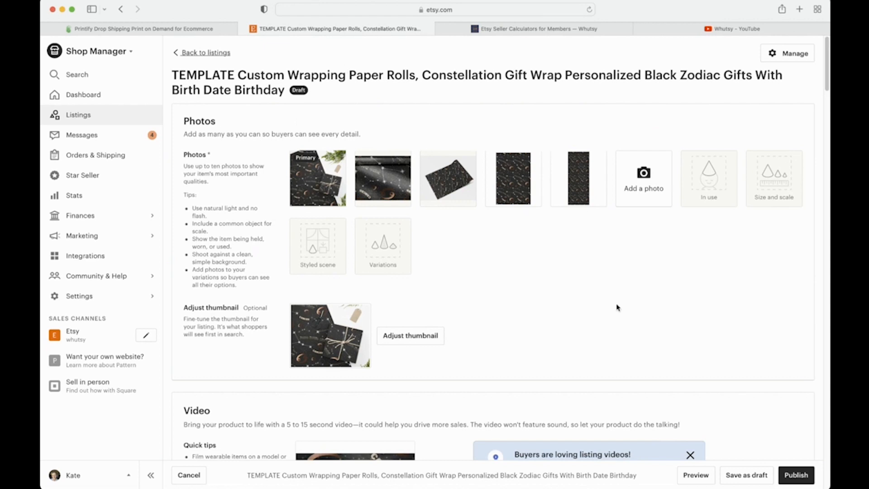
left_click(739, 481)
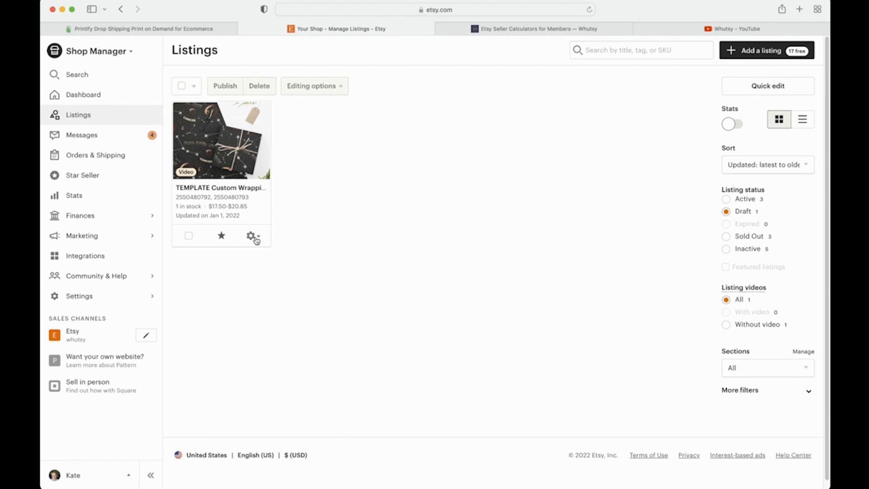
left_click(200, 30)
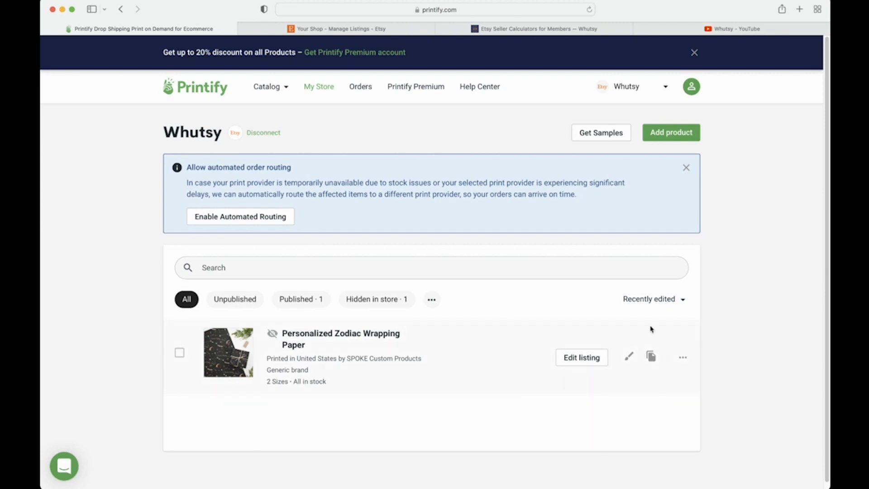
left_click(590, 362)
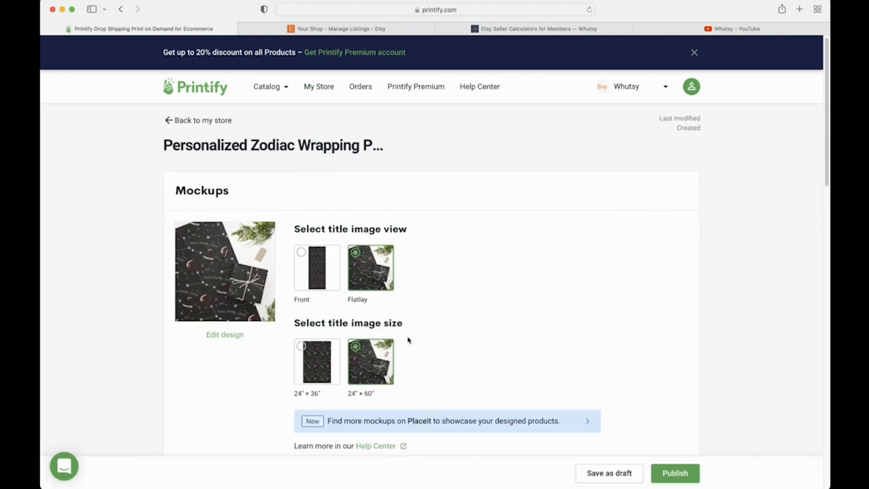
scroll(407, 339, "down", 10)
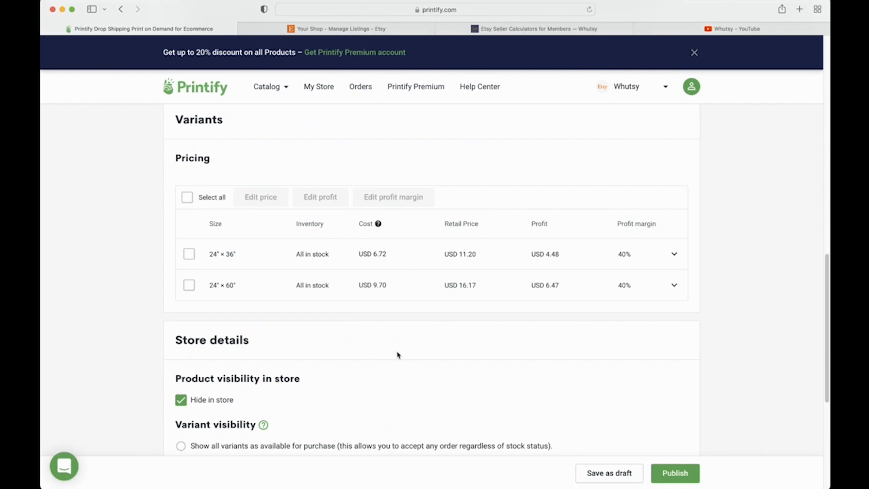
scroll(397, 355, "down", 5)
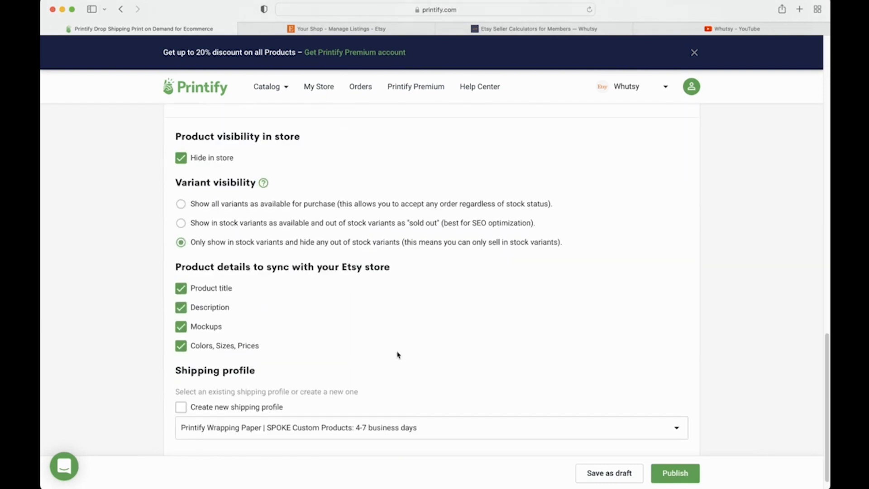
scroll(474, 374, "up", 15)
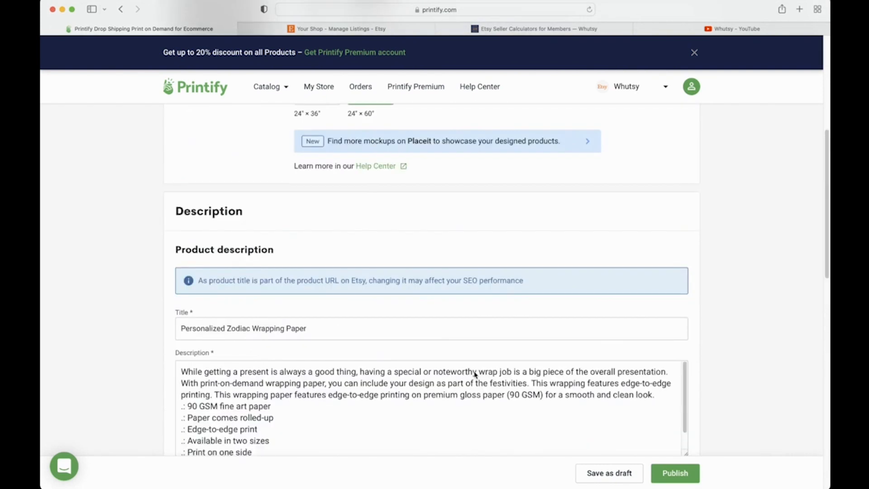
scroll(492, 199, "down", 3)
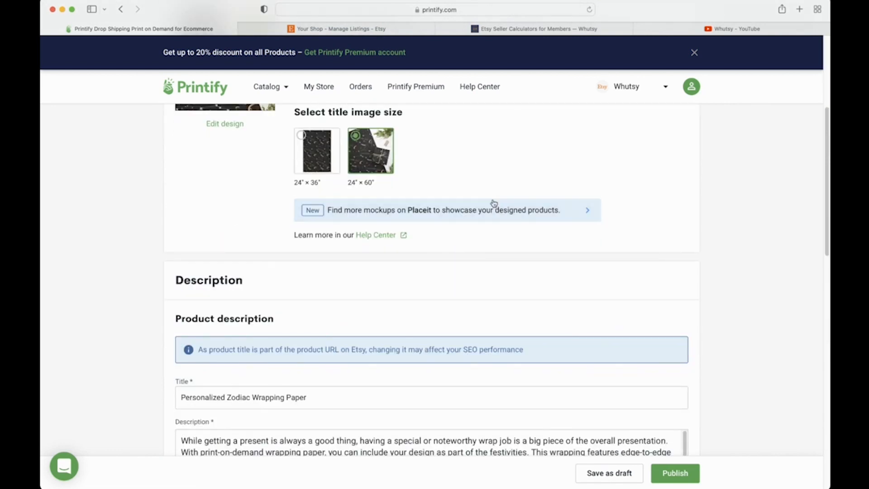
scroll(494, 203, "up", 3)
left_click(219, 123)
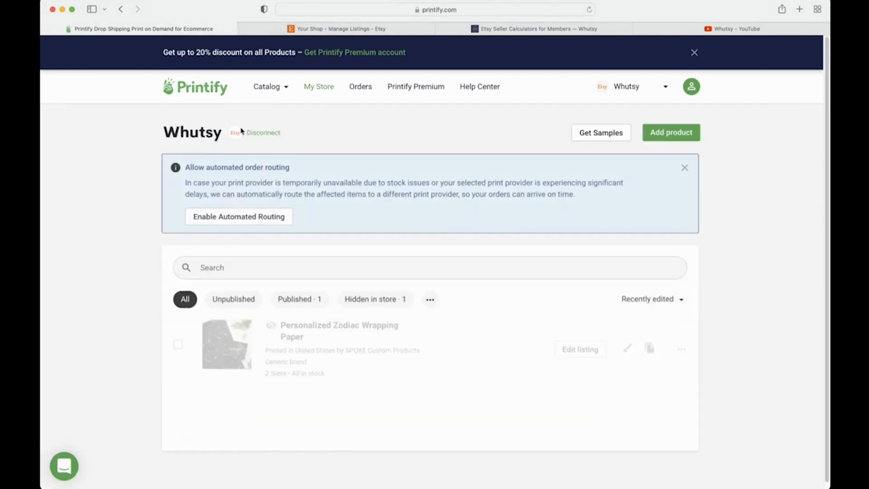
Step: Duplicate the Personalized Zodiac Wrapping Paper product and open the copy for editing
scroll(391, 409, "down", 2)
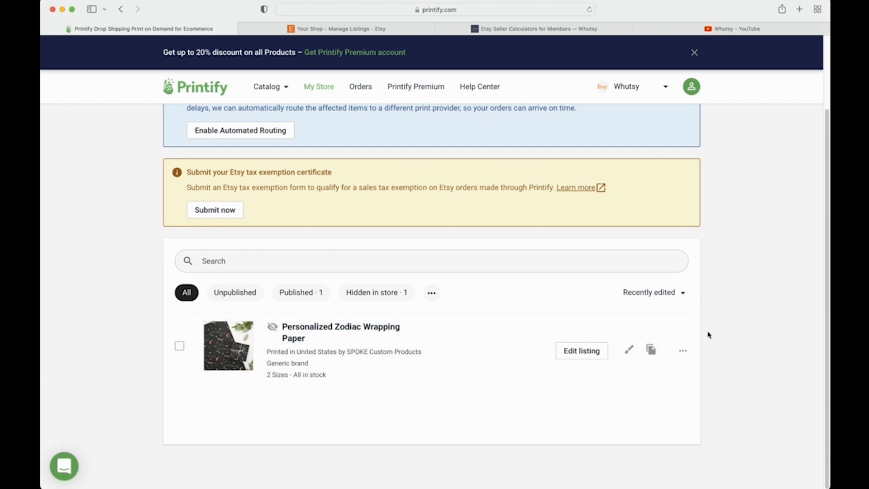
left_click(652, 355)
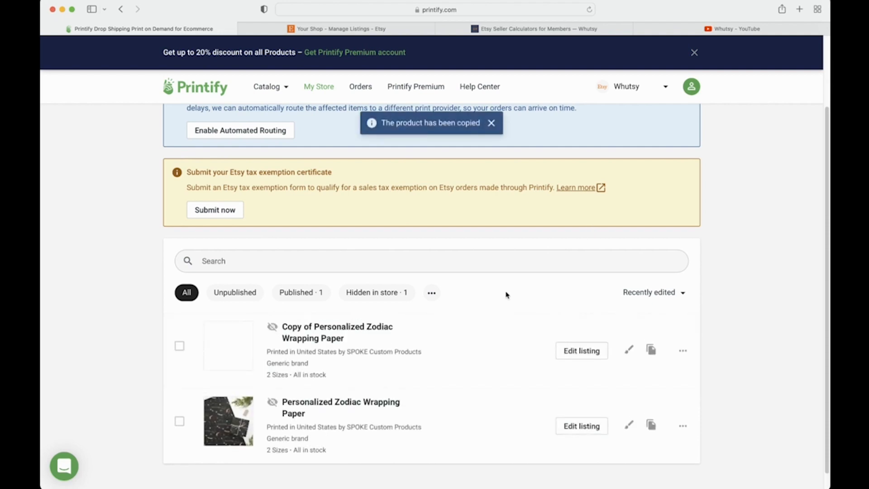
scroll(506, 294, "down", 1)
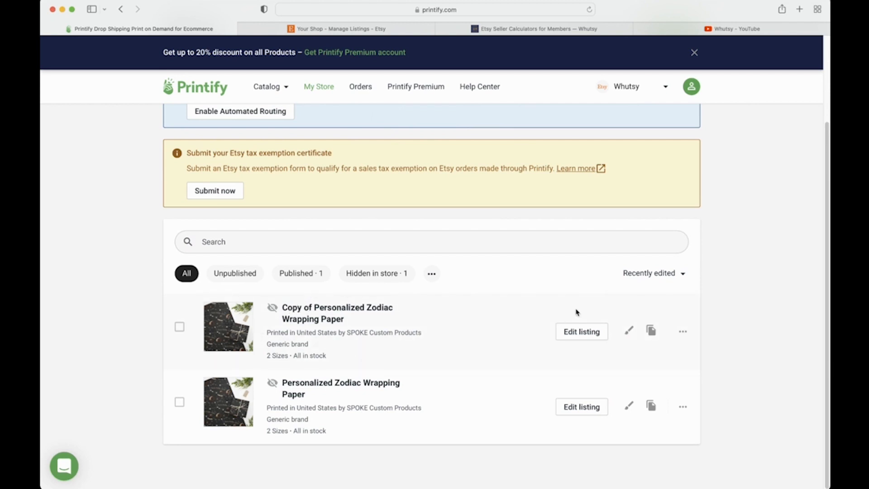
left_click(595, 335)
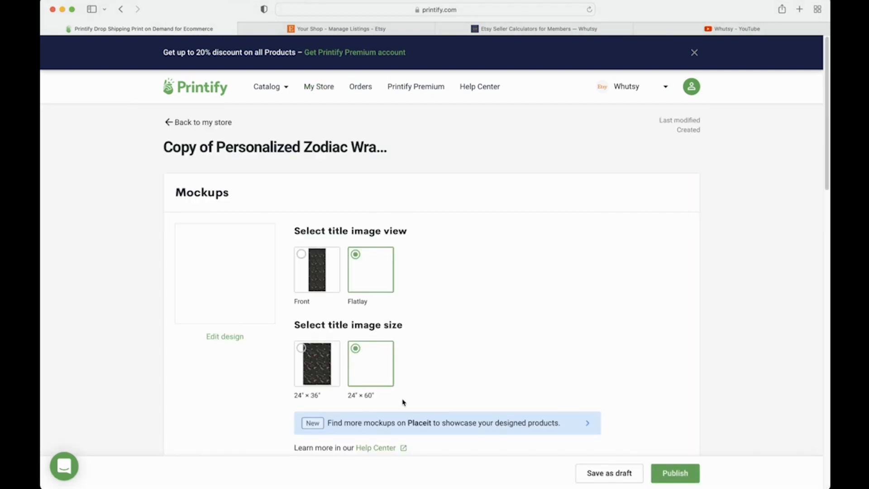
Step: Uncheck 'Create new shipping profile' on the Printify copy, then return to Etsy's Listings page
scroll(403, 401, "down", 7)
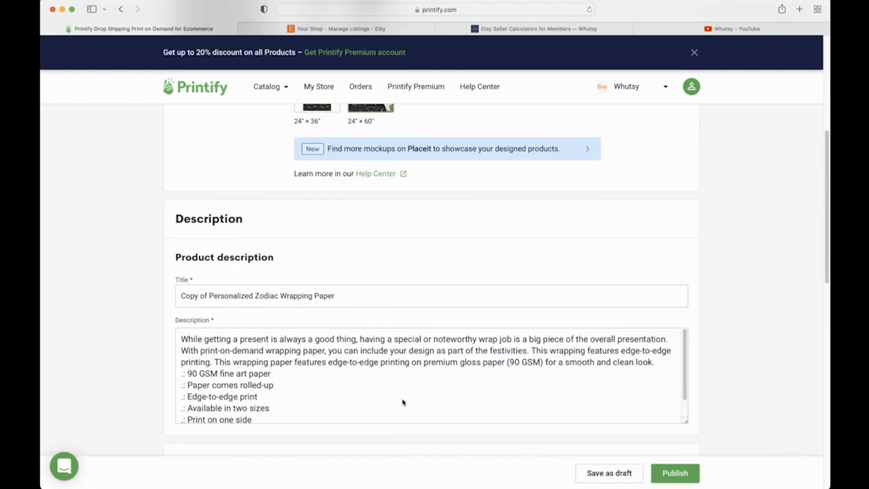
scroll(162, 325, "down", 1)
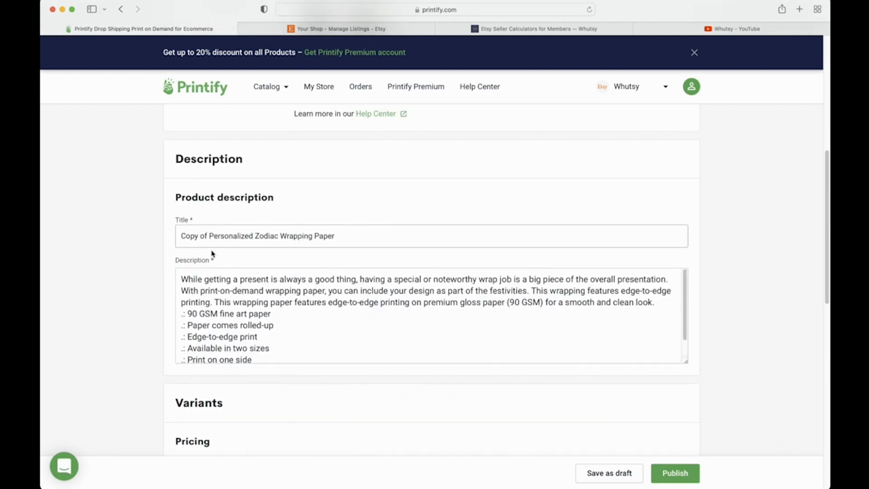
scroll(211, 254, "down", 10)
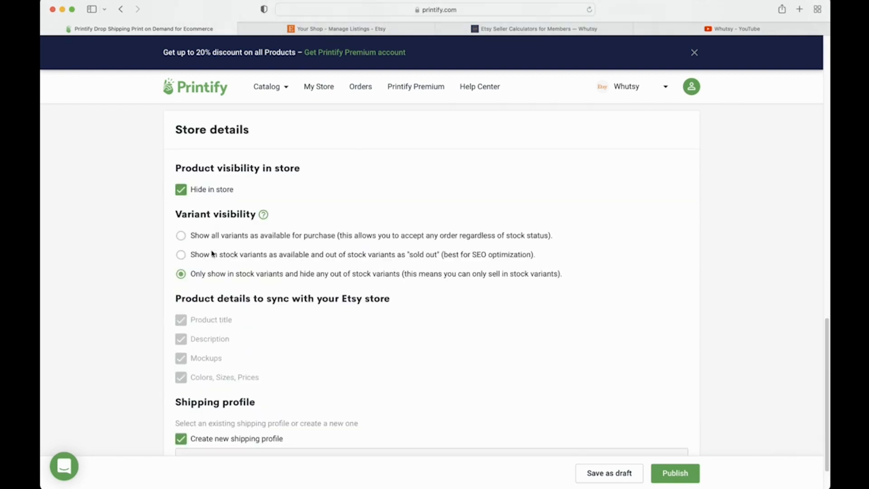
scroll(348, 191, "up", 4)
scroll(471, 156, "down", 2)
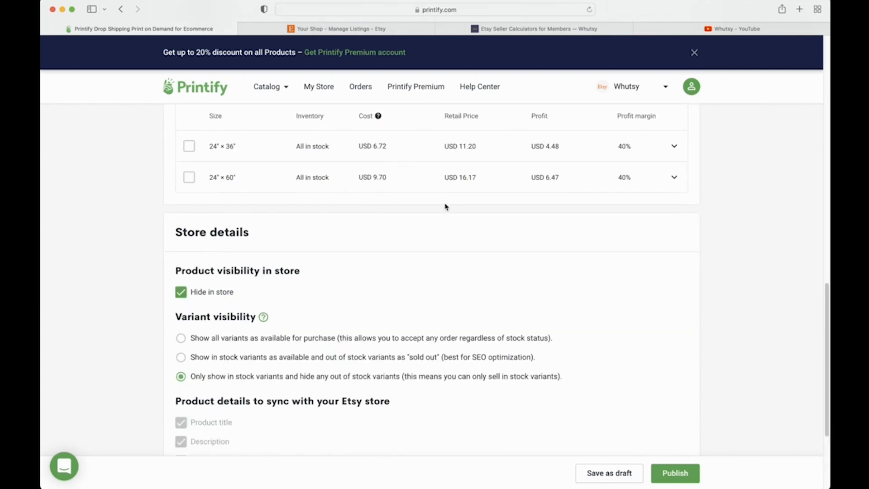
scroll(446, 206, "down", 5)
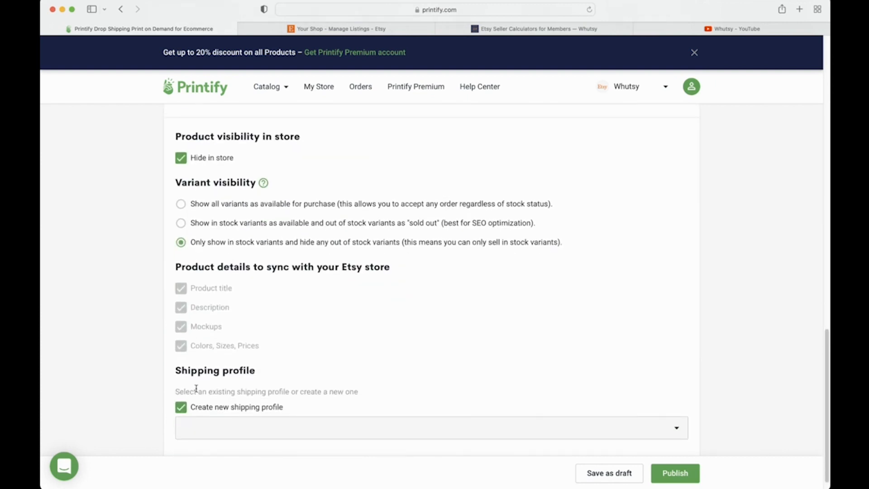
left_click(182, 408)
left_click_drag(301, 137, 174, 134)
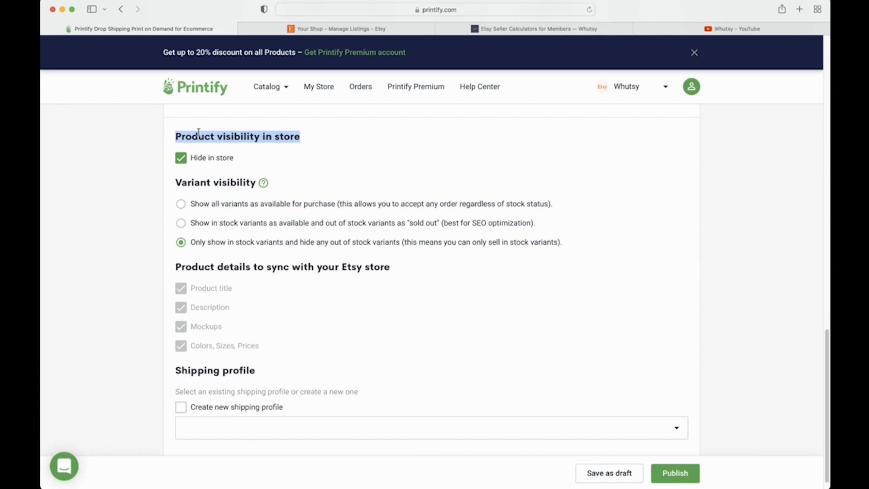
left_click(276, 152)
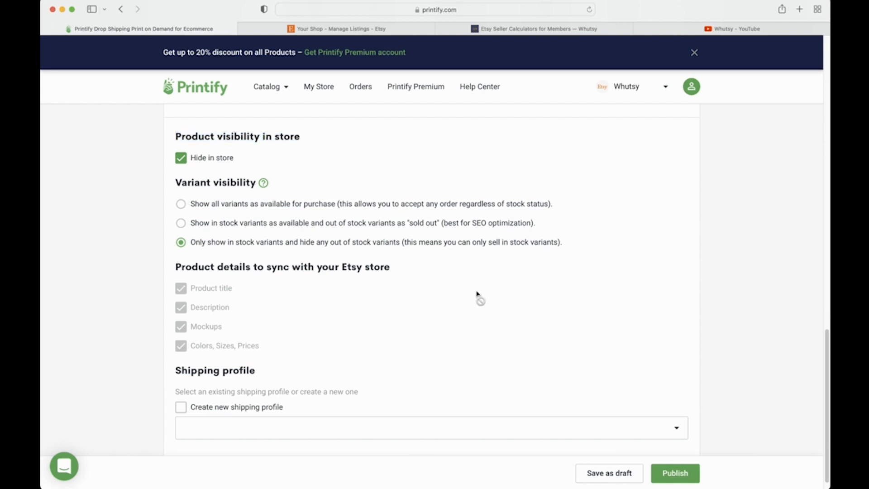
left_click(389, 30)
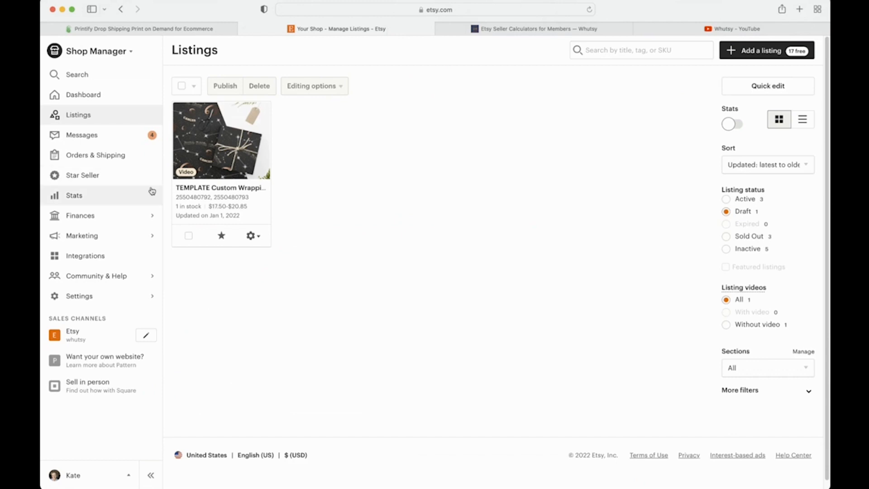
Step: Copy the TEMPLATE wrapping paper listing in Etsy, then compare it with the Printify product copy
left_click(256, 239)
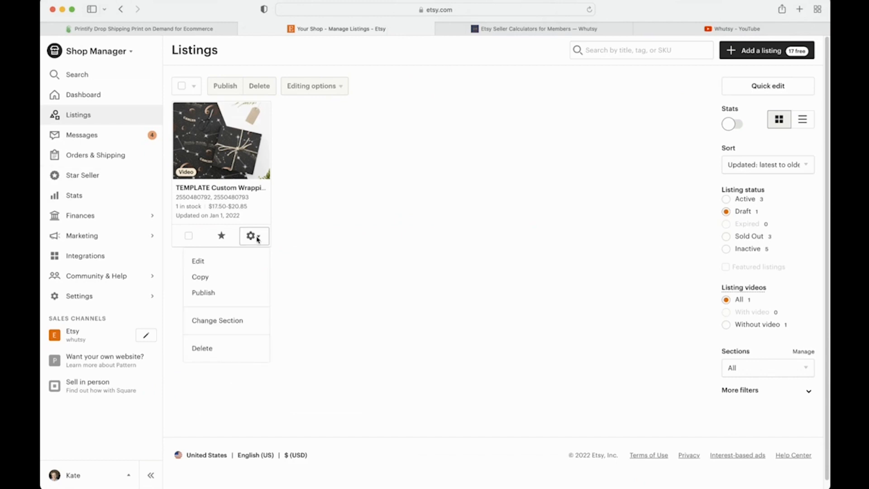
left_click(242, 278)
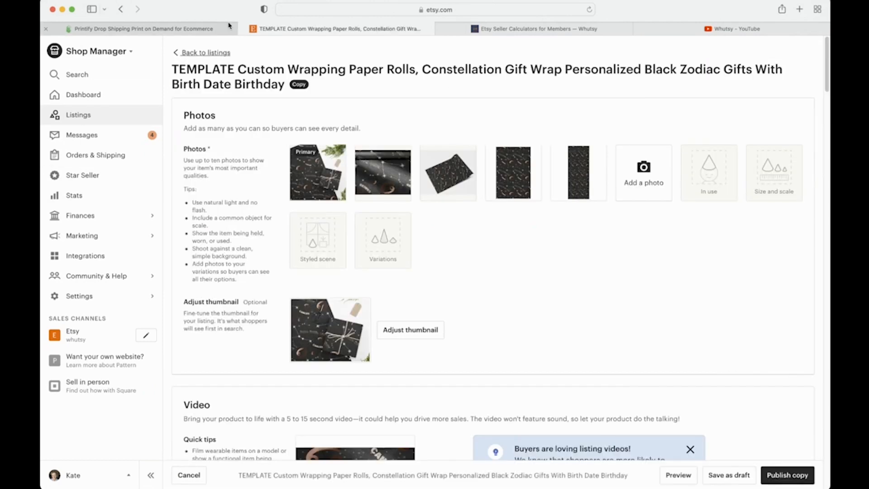
left_click(190, 31)
scroll(527, 272, "up", 10)
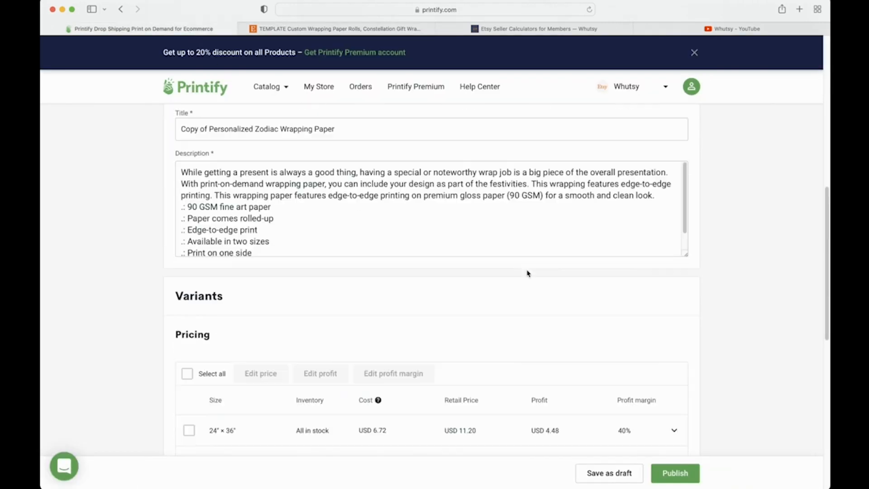
scroll(528, 273, "down", 10)
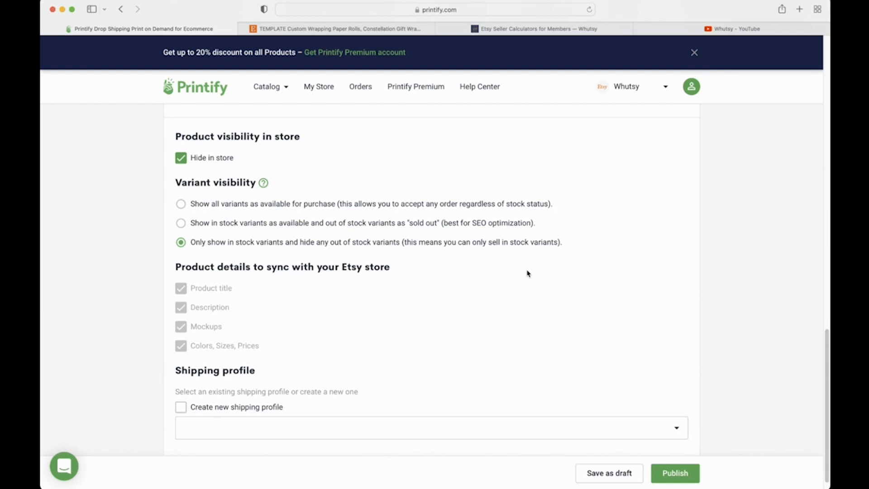
scroll(528, 273, "up", 15)
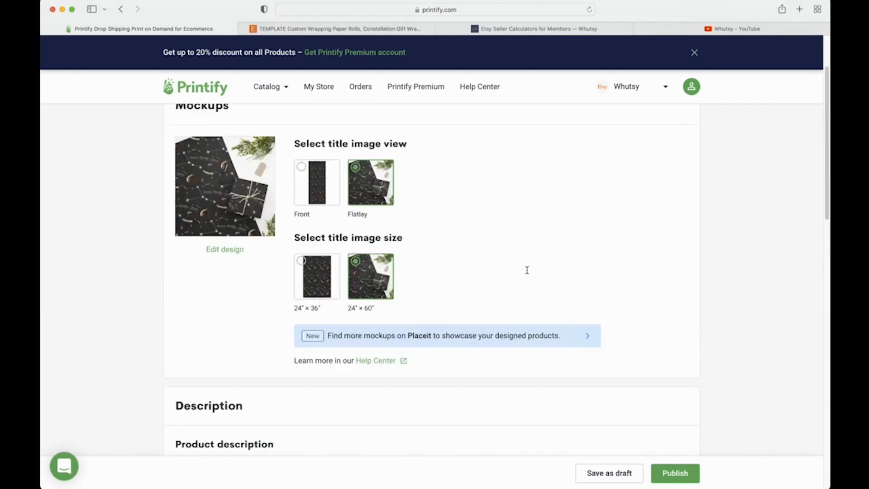
left_click(396, 29)
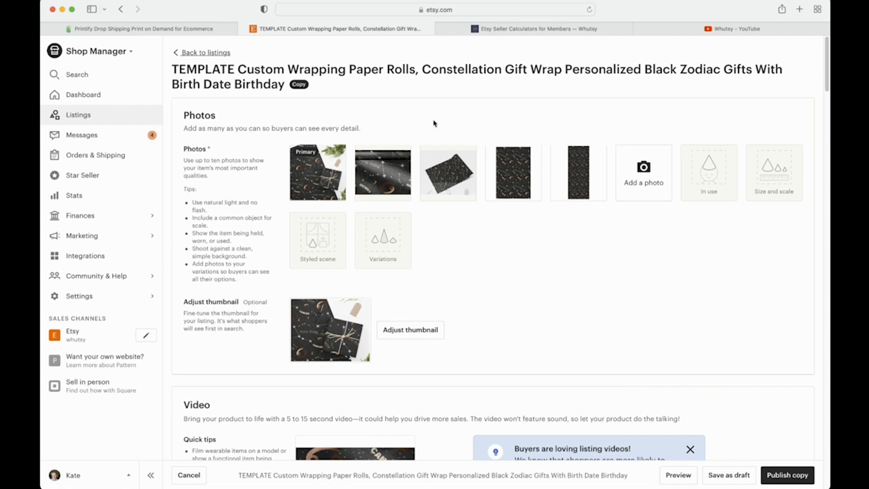
left_click(156, 30)
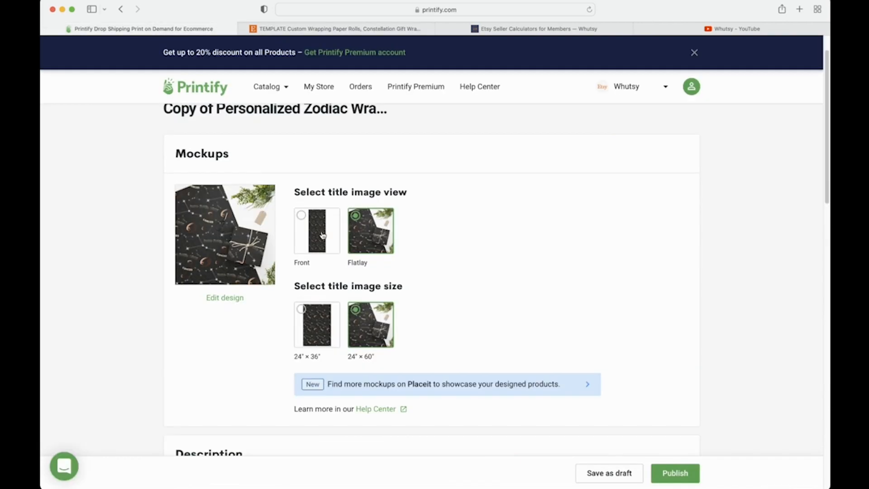
Step: Preview the Flatlay mockup, compare with the Etsy copy, then save the Printify product copy
left_click(270, 255)
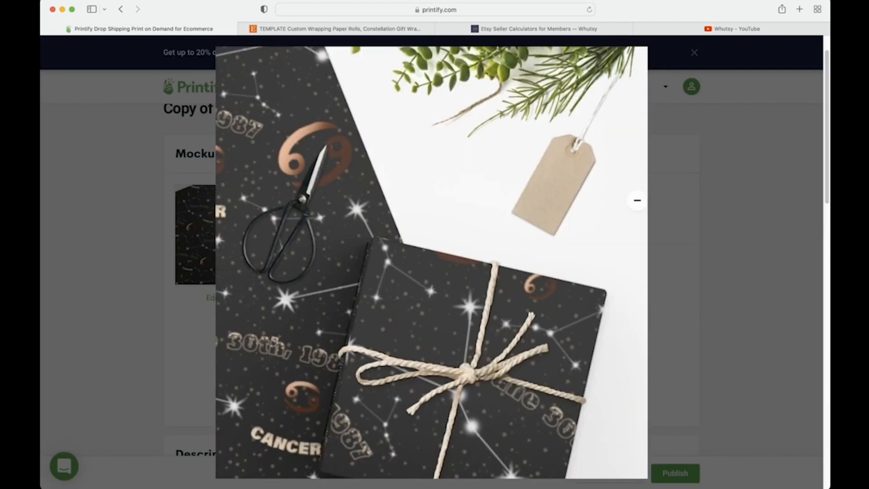
left_click(708, 208)
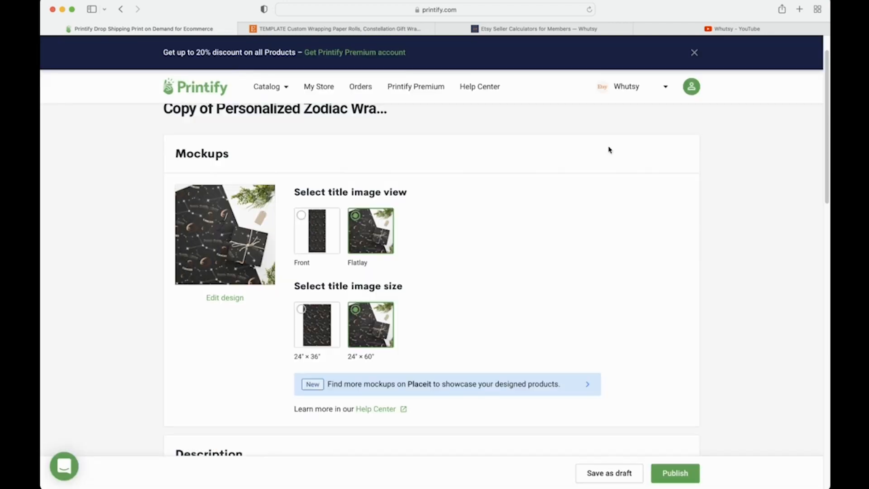
left_click(356, 30)
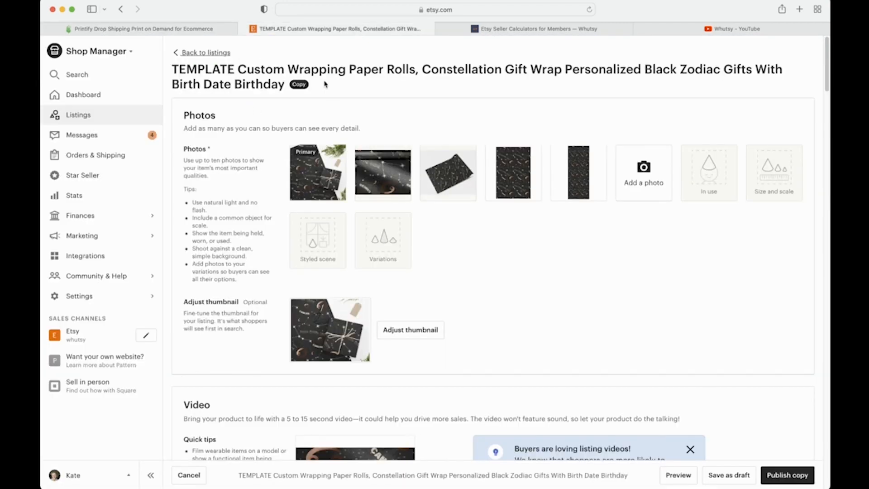
left_click(155, 29)
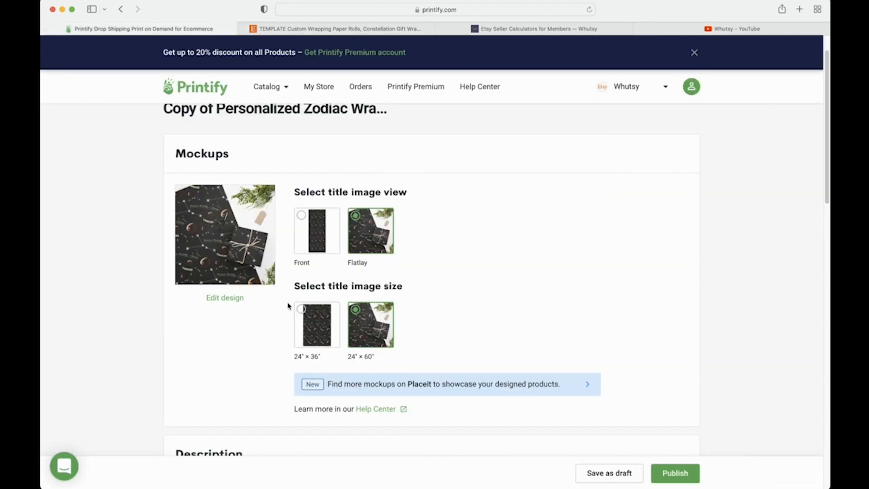
scroll(287, 306, "down", 4)
scroll(288, 306, "down", 15)
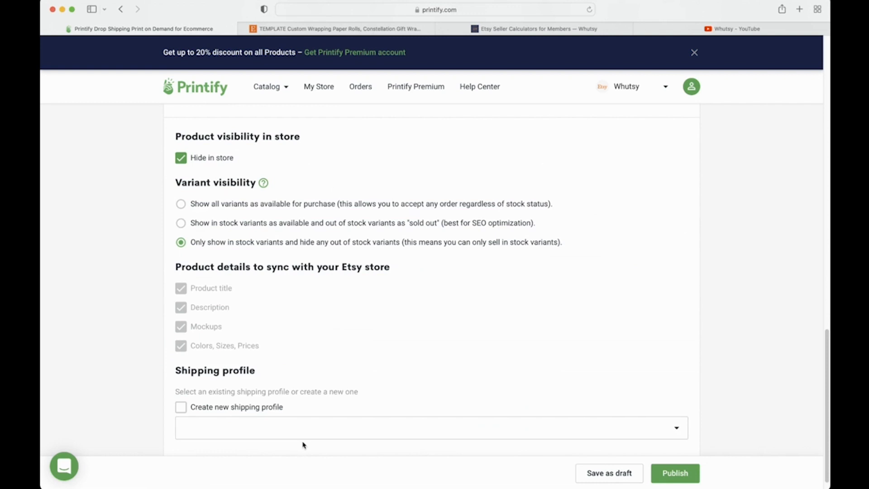
left_click(601, 480)
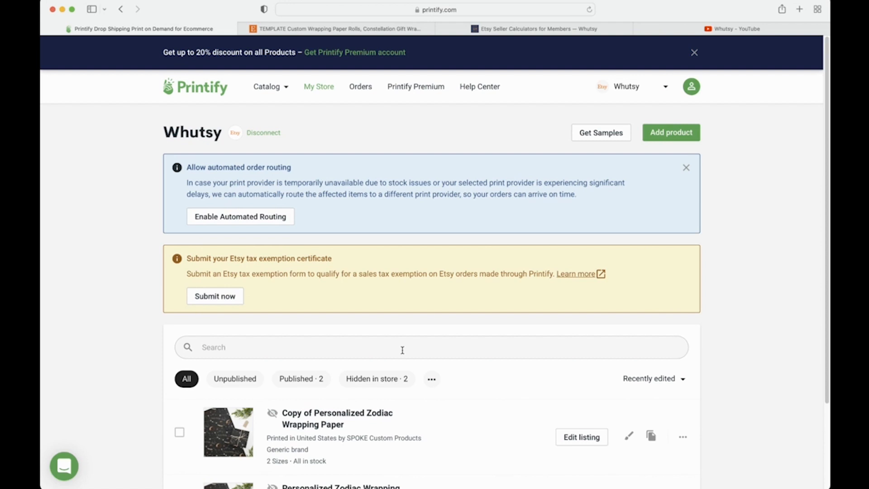
Step: Select the copy's title in the Printify My Store list, then return to the Etsy listing copy editor
scroll(402, 350, "down", 3)
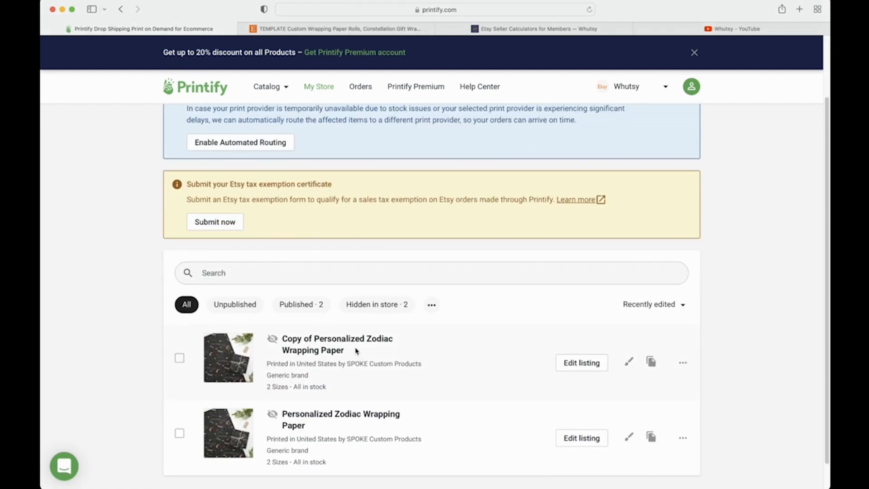
left_click_drag(354, 351, 294, 347)
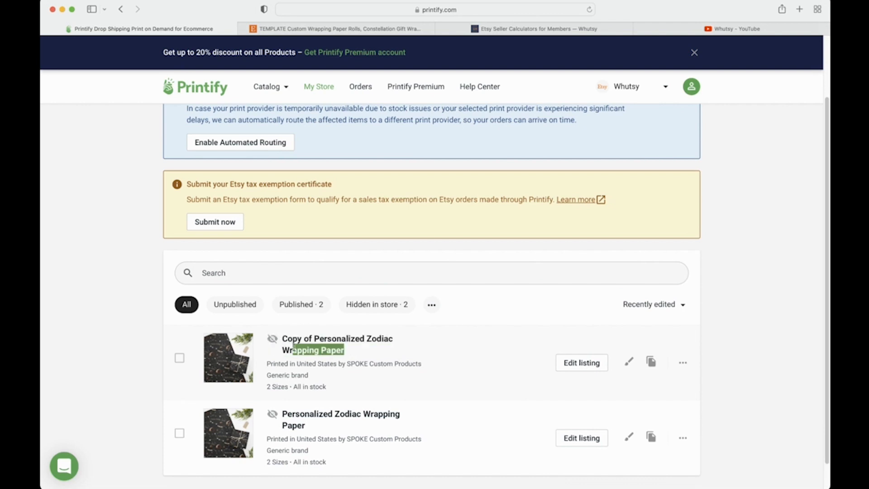
left_click(330, 425)
scroll(330, 426, "down", 2)
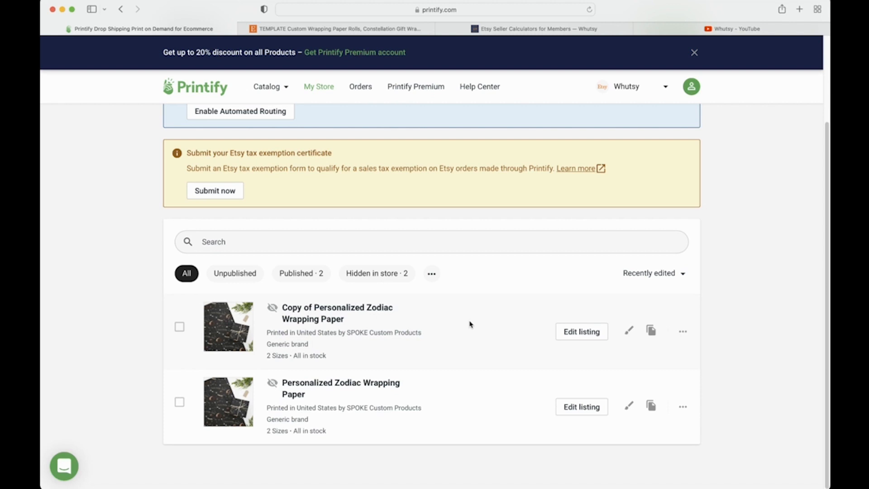
left_click(389, 29)
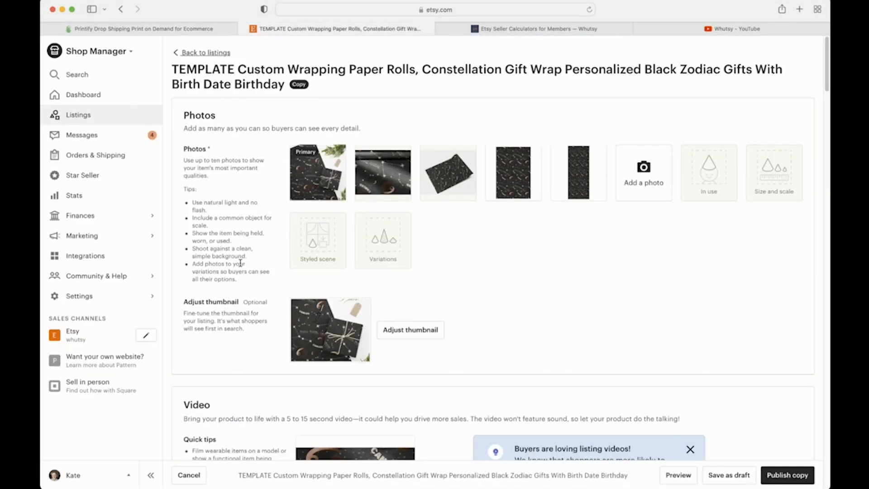
left_click(187, 30)
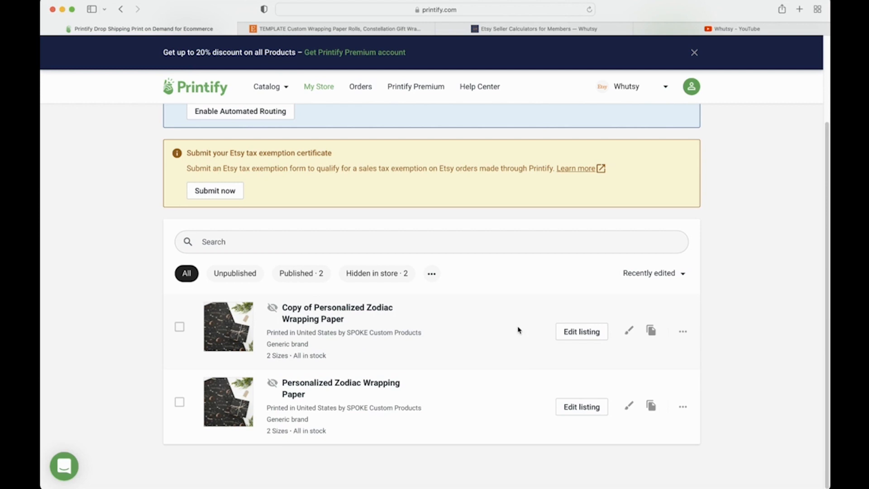
left_click(369, 29)
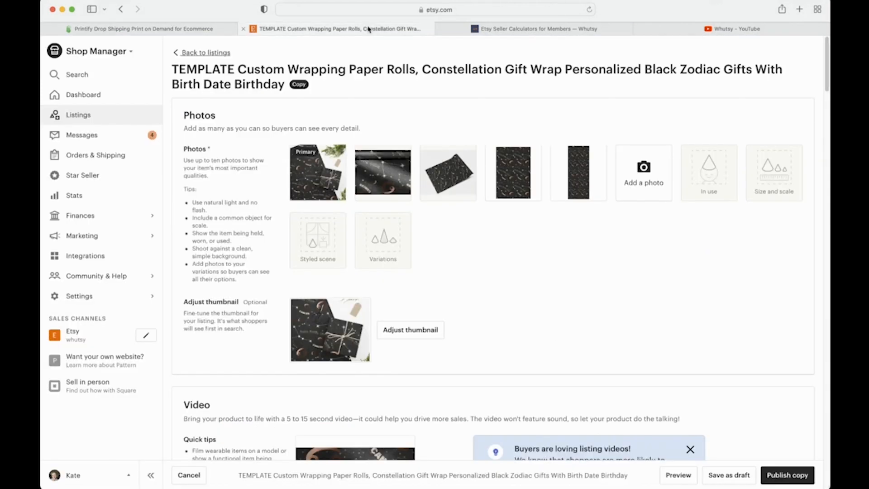
Step: Replace TEMPLATE with New at the start of the listing title
scroll(426, 362, "down", 5)
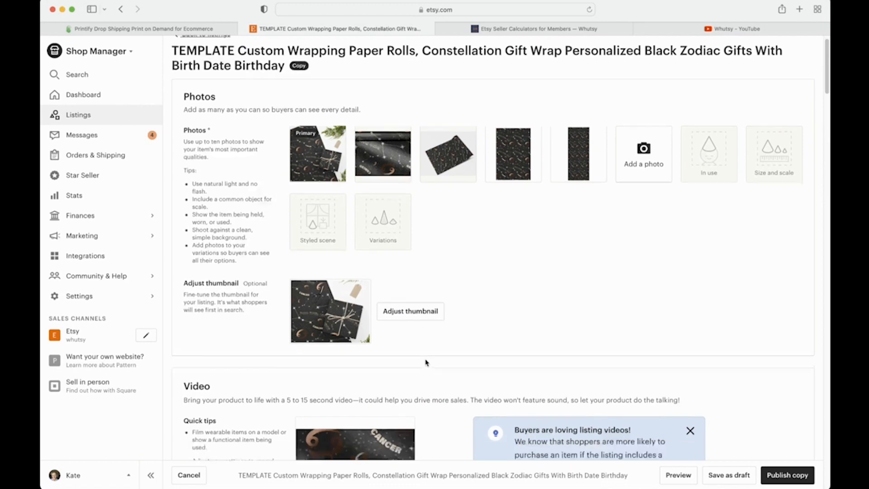
scroll(425, 362, "up", 5)
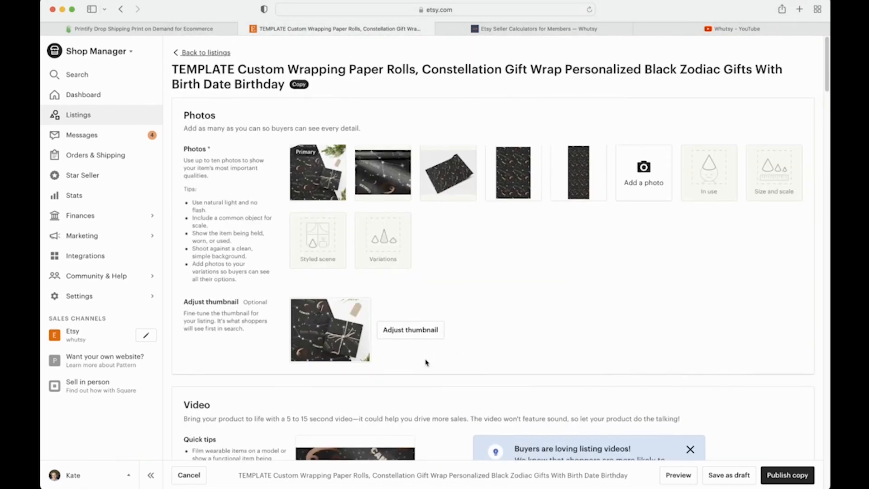
scroll(425, 357, "down", 13)
scroll(426, 350, "down", 2)
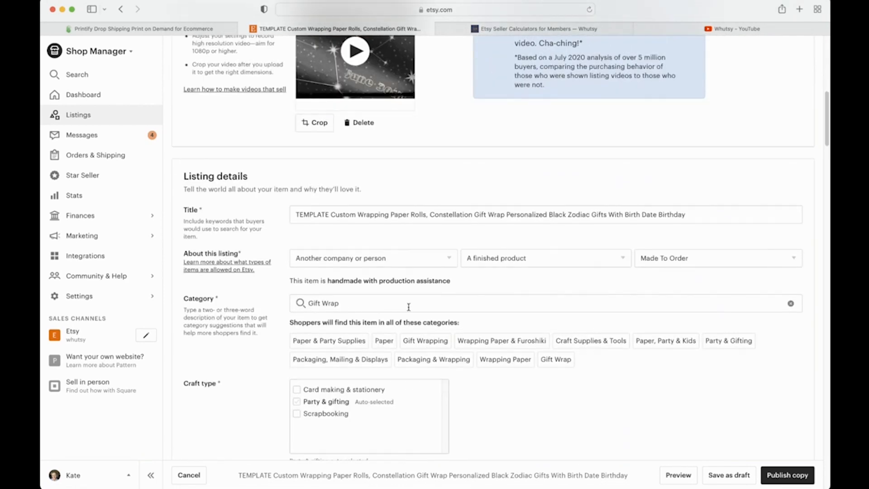
double_click(313, 214)
type("New")
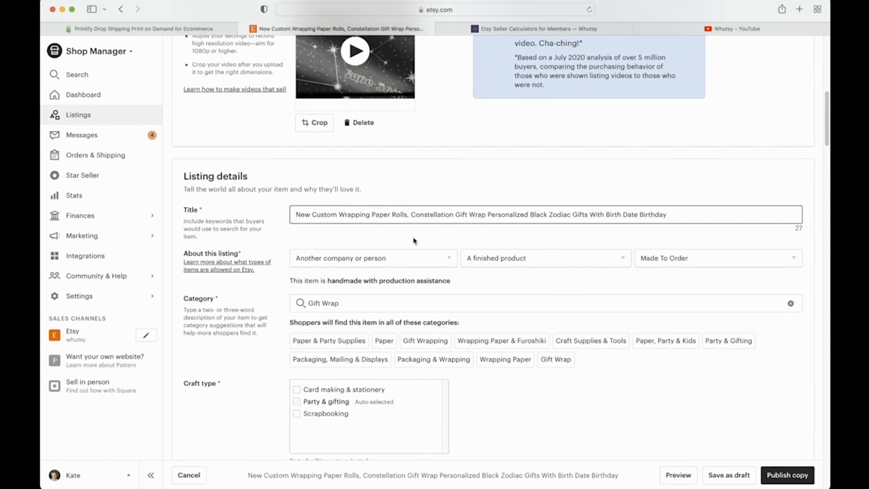
left_click(473, 233)
Step: Change the listing's Primary color from Black to Blue
scroll(468, 380, "down", 5)
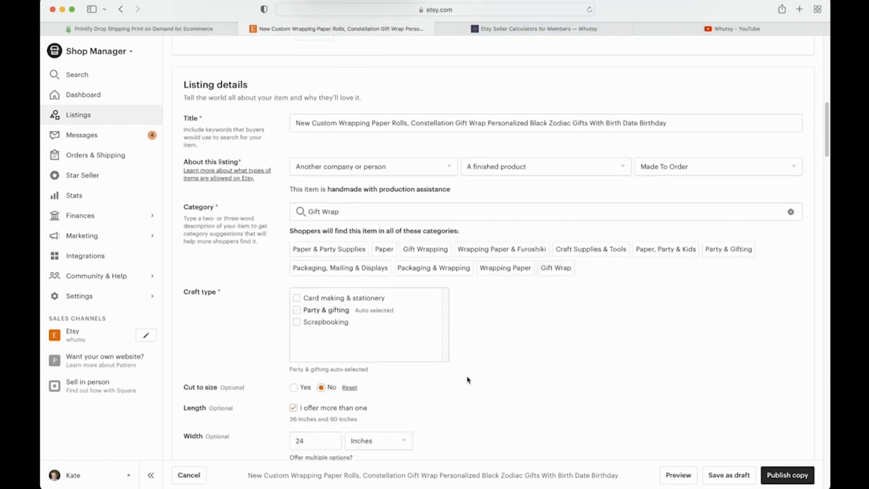
scroll(465, 350, "down", 12)
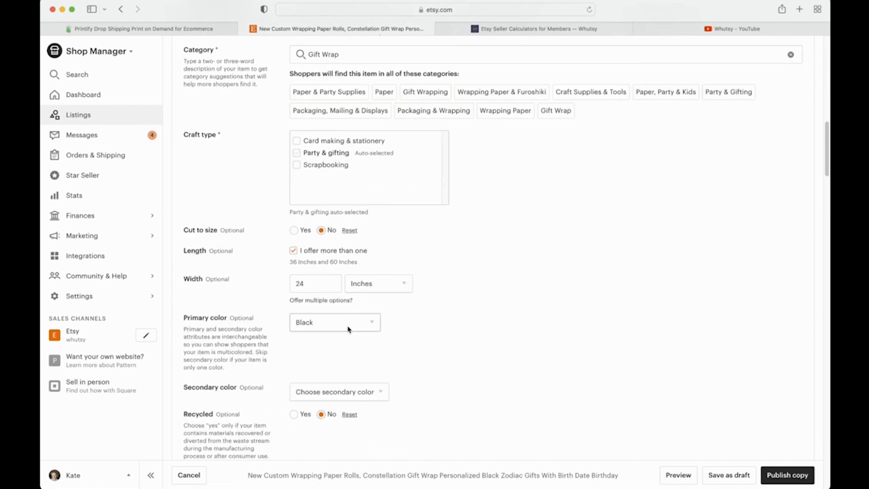
left_click(347, 108)
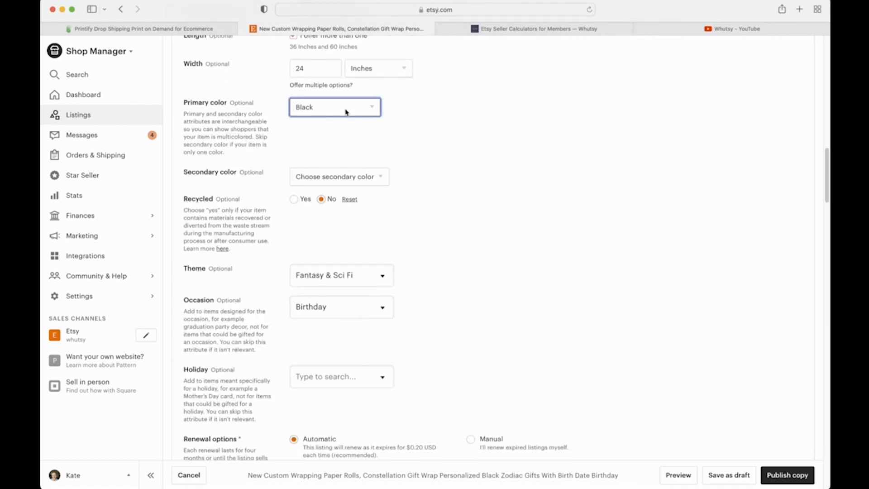
key("Down")
left_click(543, 269)
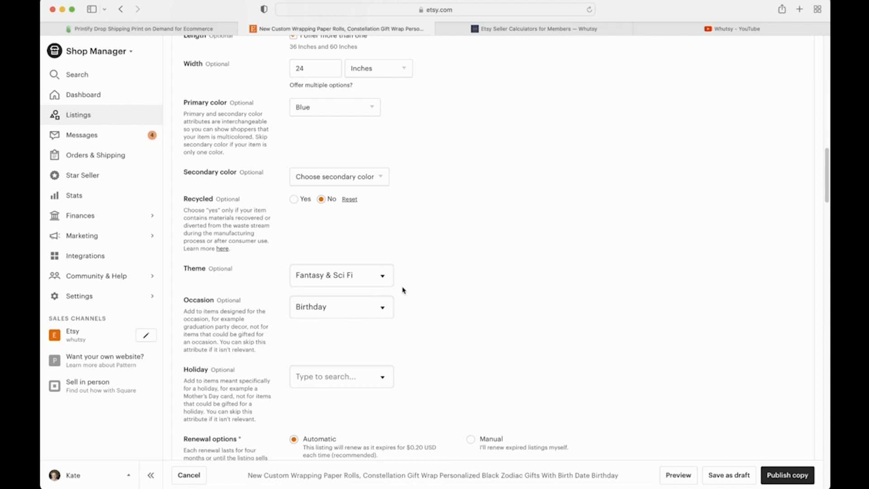
scroll(403, 290, "down", 6)
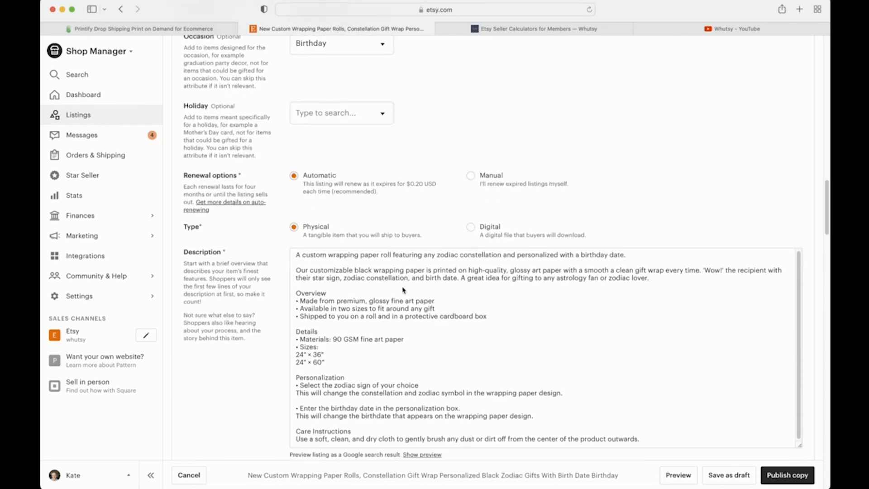
scroll(431, 286, "down", 1)
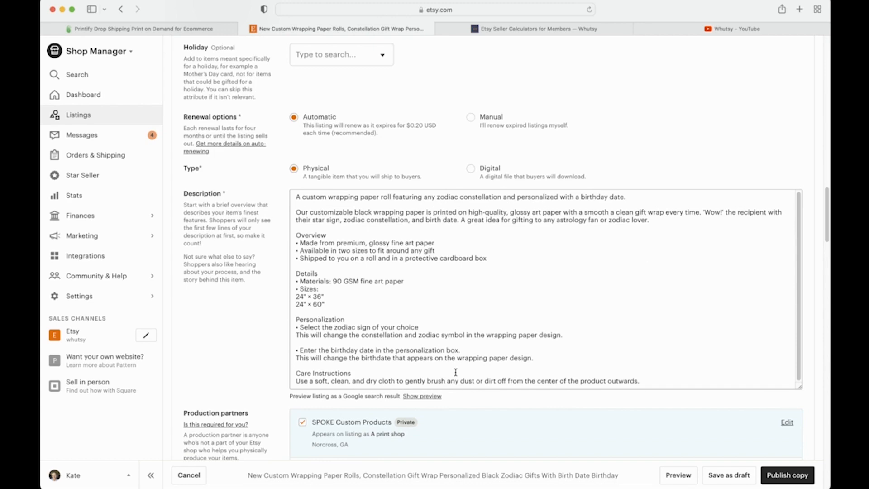
scroll(455, 371, "down", 9)
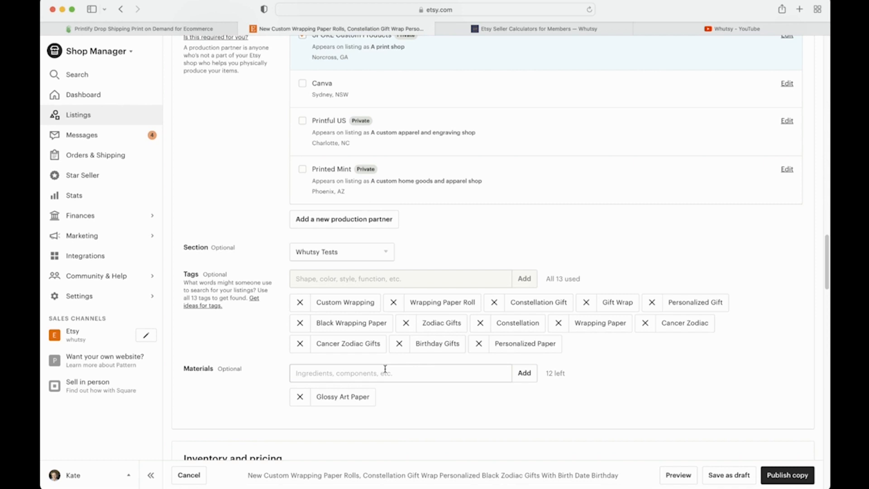
scroll(245, 389, "down", 1)
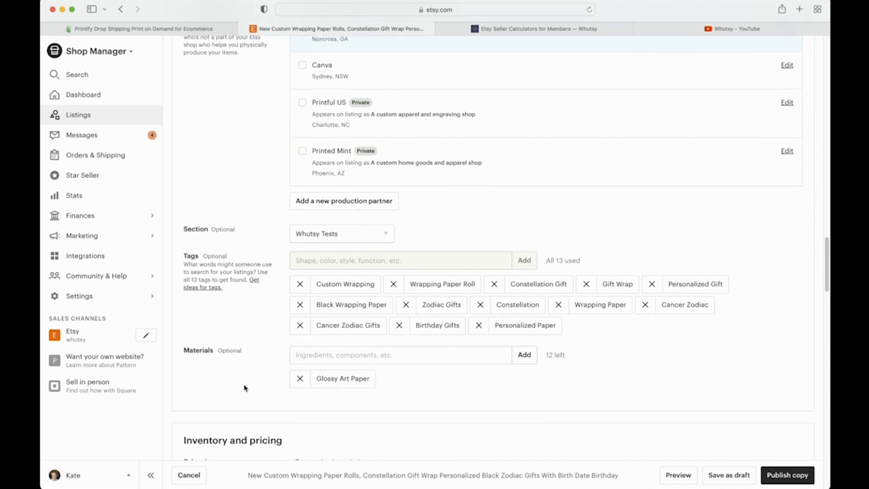
scroll(256, 303, "down", 1)
scroll(256, 303, "down", 1)
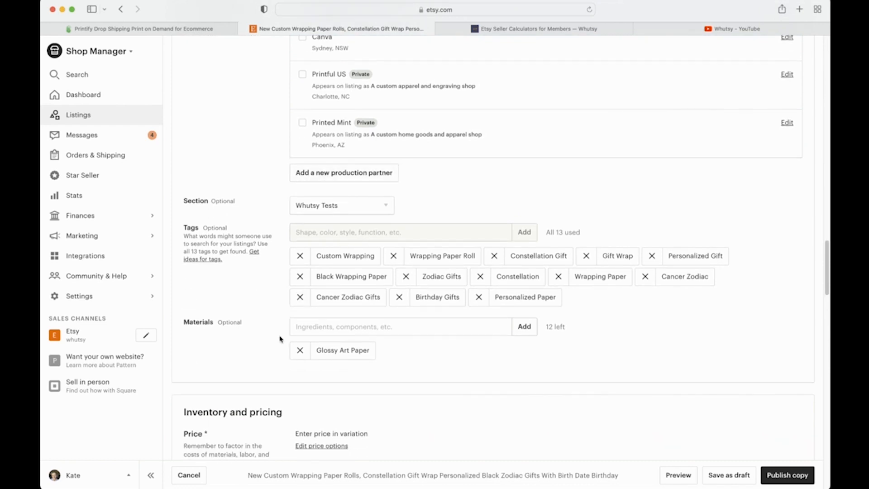
scroll(280, 338, "down", 10)
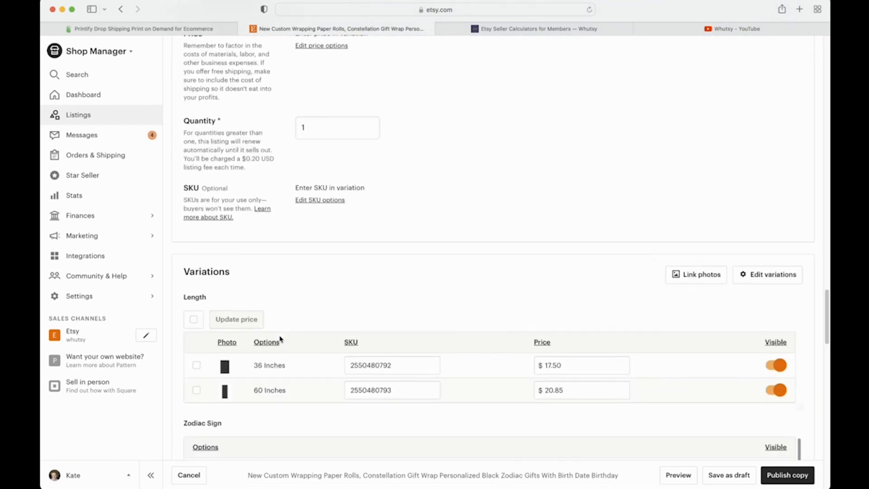
Step: Delete the SKU values of the 36 Inches and 60 Inches length variations
scroll(280, 339, "down", 4)
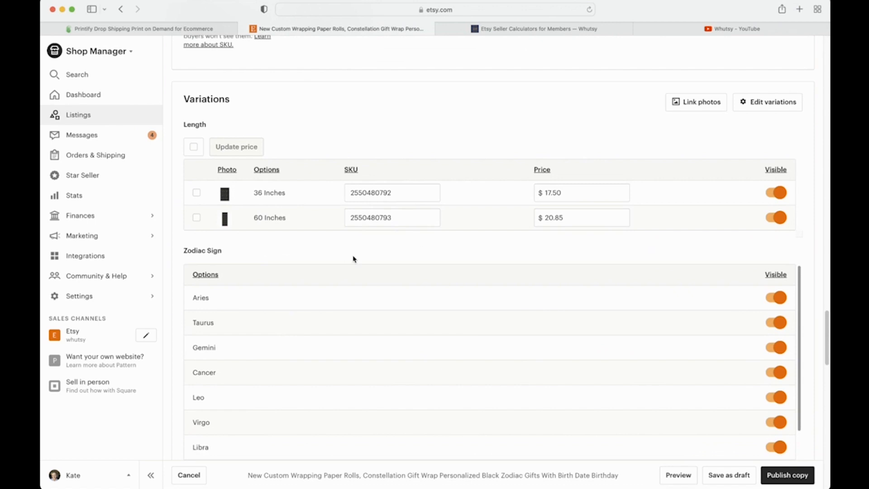
scroll(353, 259, "down", 1)
scroll(353, 258, "up", 1)
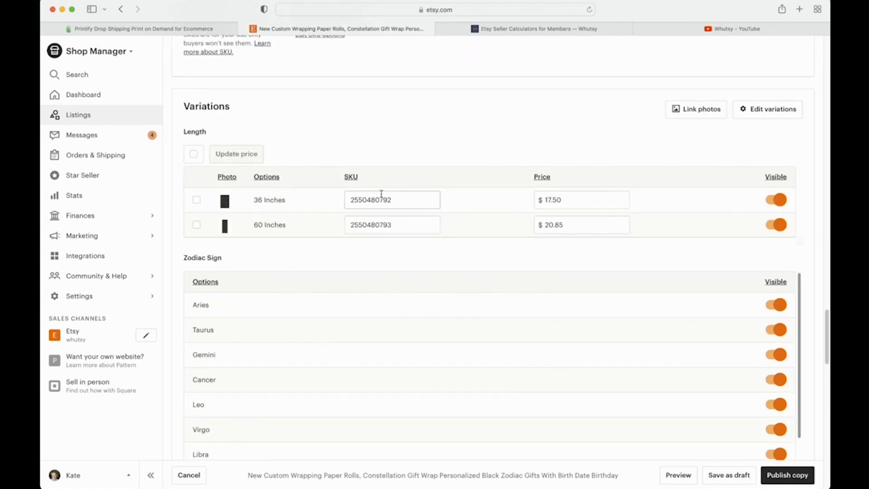
scroll(337, 185, "up", 1)
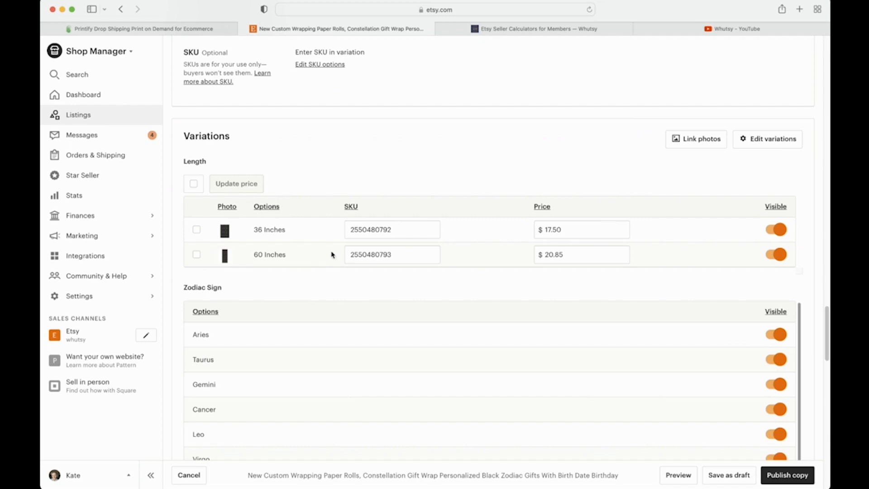
left_click(369, 230)
double_click(370, 230)
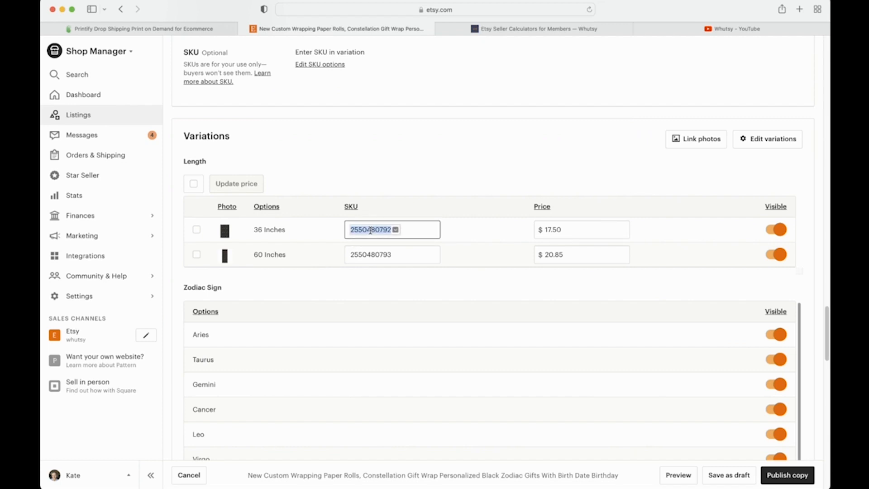
key("BackSpace")
double_click(381, 254)
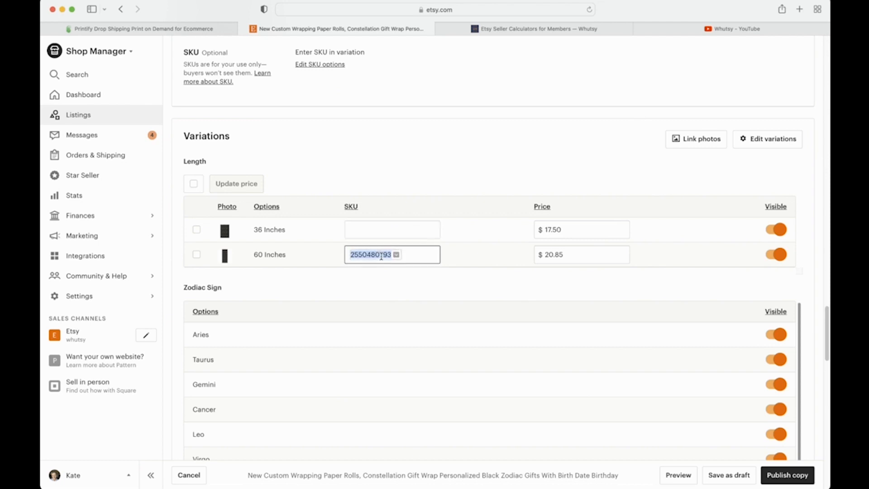
key("BackSpace")
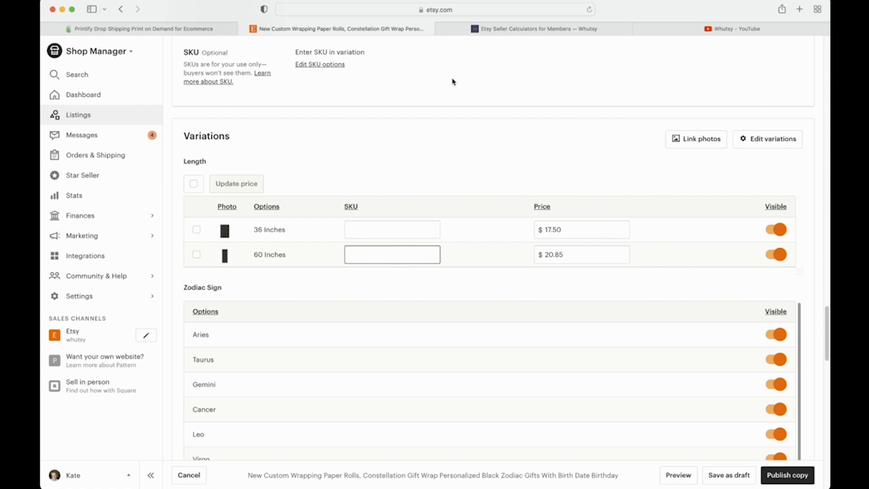
Step: In Printify, open the product copy's editor and expand its 24" × 36" variant
left_click(206, 29)
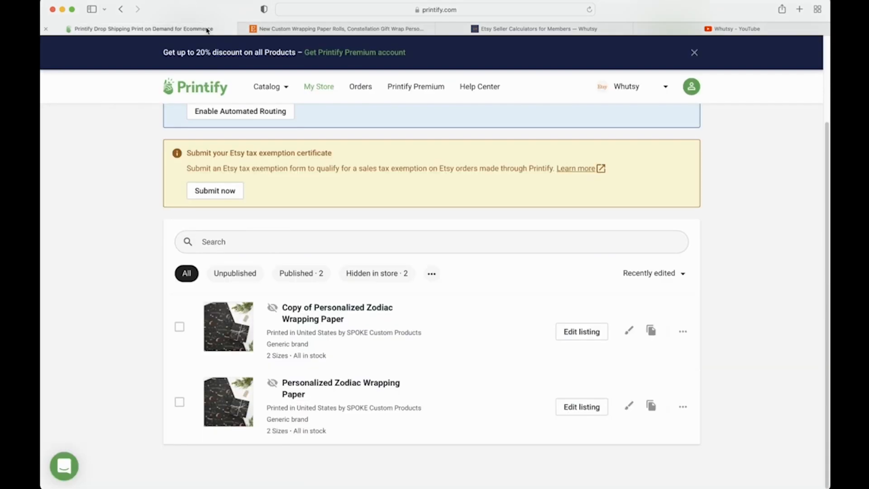
left_click(564, 334)
scroll(359, 343, "down", 10)
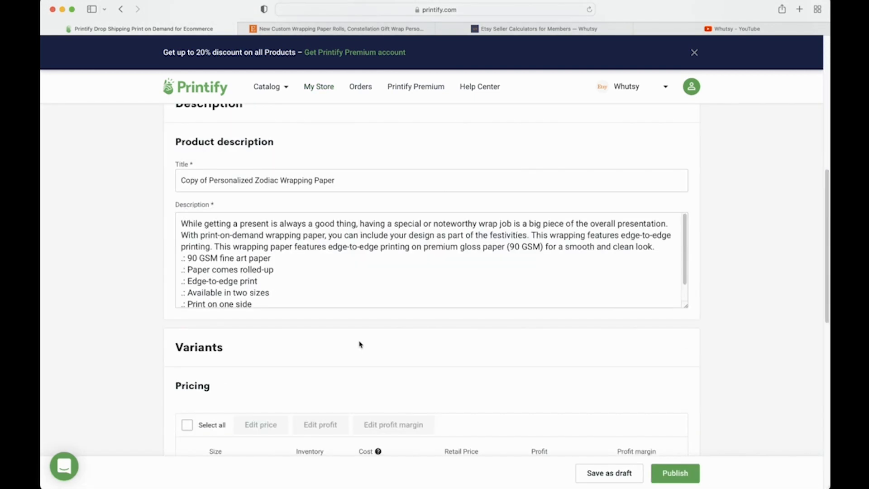
scroll(360, 344, "down", 5)
left_click(674, 251)
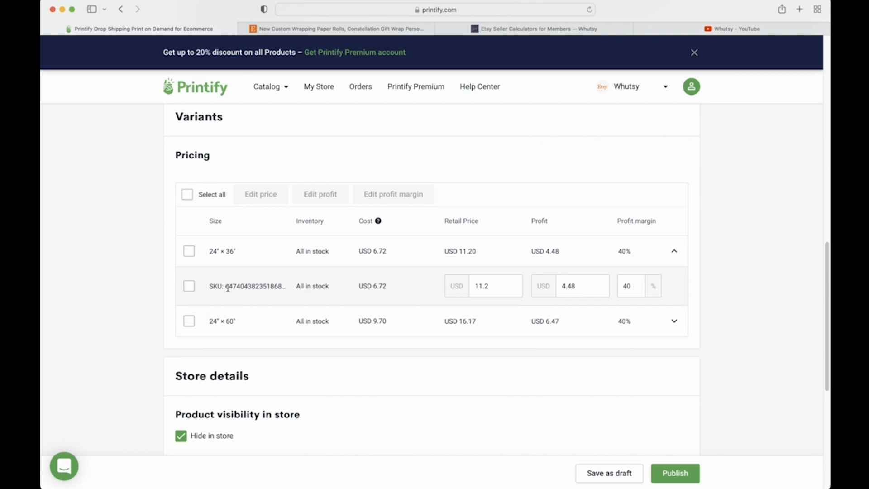
Step: Inspect the 24" × 36" variant's SKU number, then go back to the Etsy listing copy
left_click_drag(227, 287, 335, 289)
left_click(276, 288)
left_click_drag(286, 288, 215, 284)
triple_click(246, 284)
left_click(247, 282)
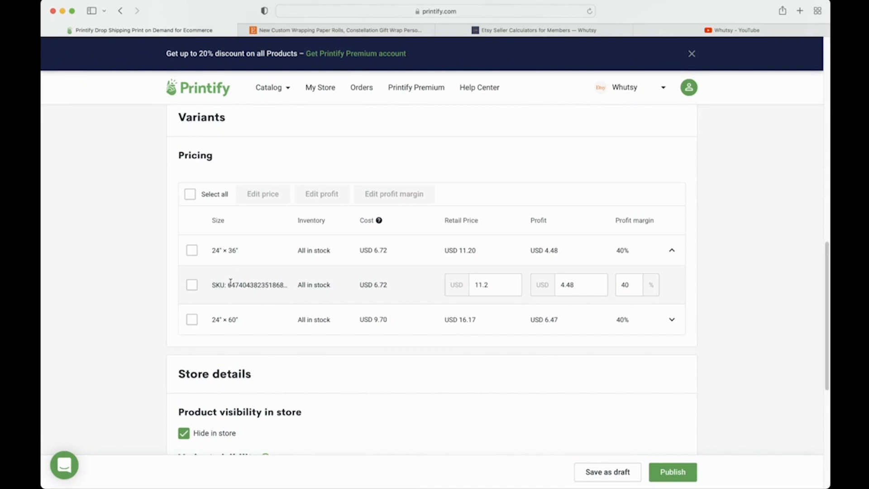
left_click_drag(230, 282, 293, 288)
left_click(282, 282)
left_click(391, 30)
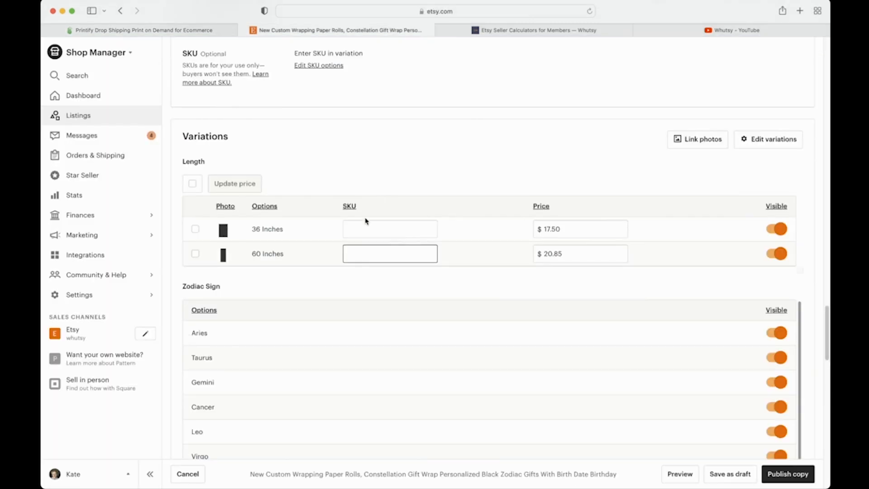
left_click(415, 277)
scroll(333, 258, "down", 10)
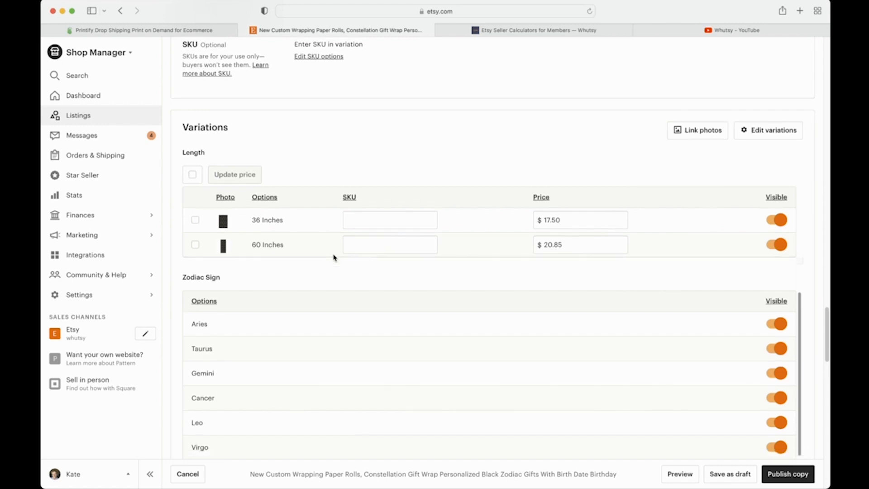
scroll(333, 258, "down", 15)
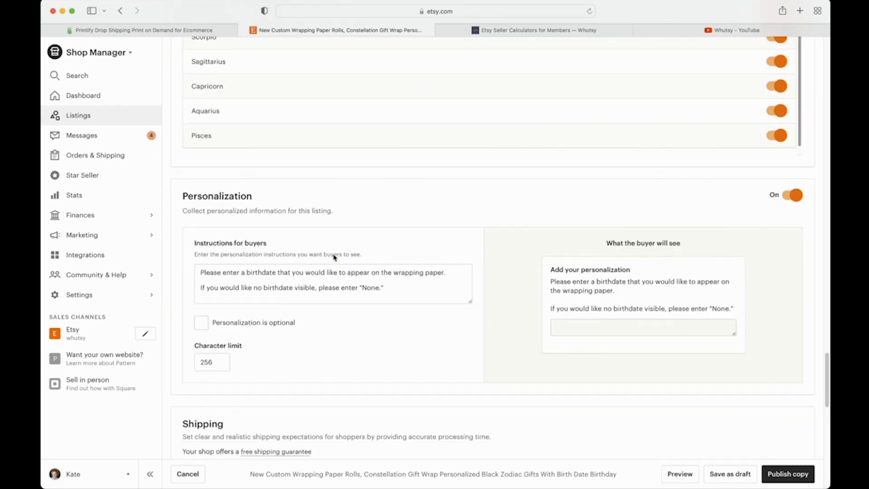
scroll(333, 258, "down", 5)
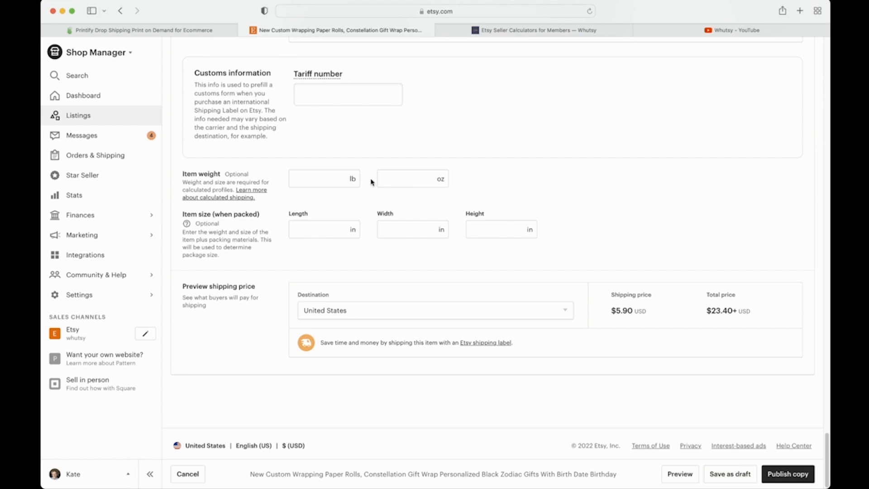
scroll(371, 182, "up", 20)
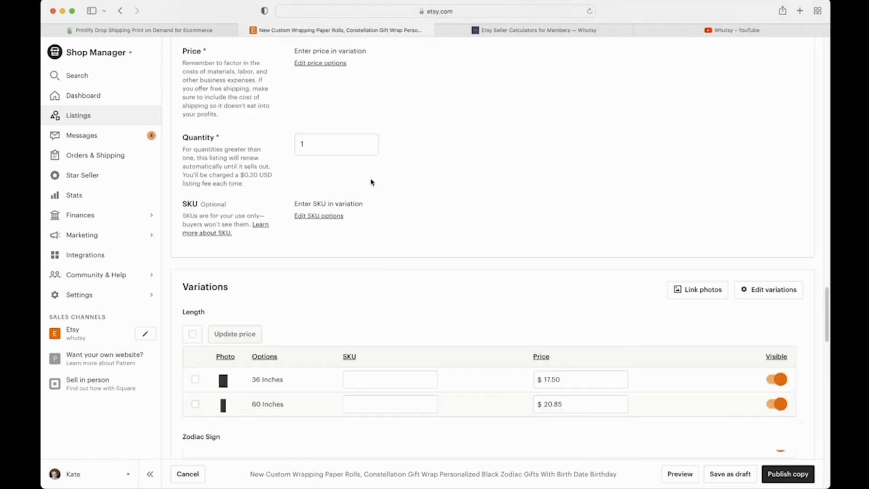
scroll(371, 182, "up", 2)
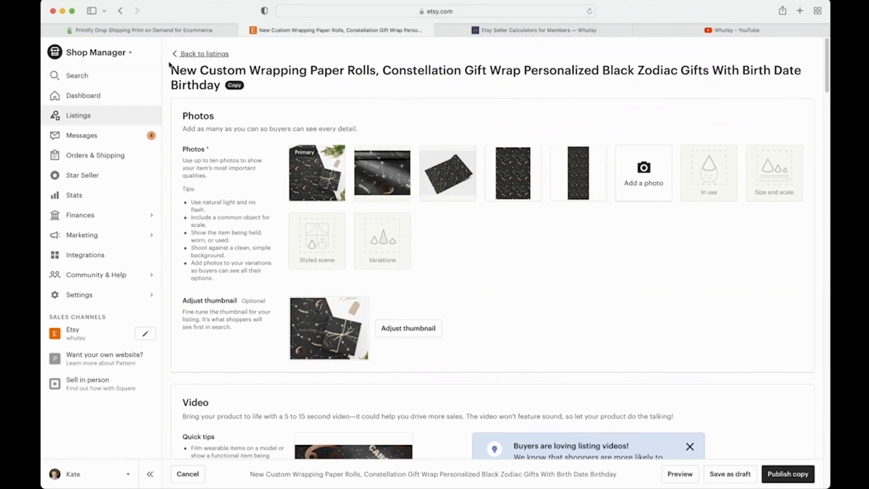
Step: Discard the unpublished listing copy and filter the Listings page to Active listings
left_click(187, 54)
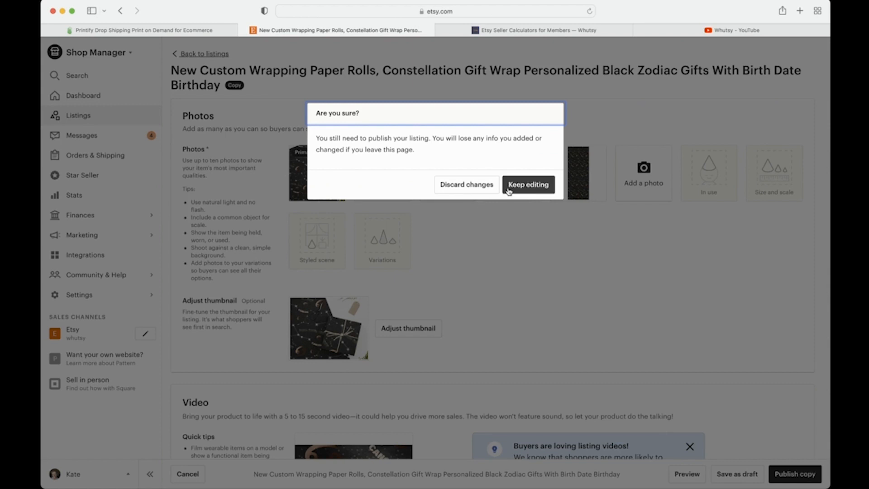
left_click(479, 187)
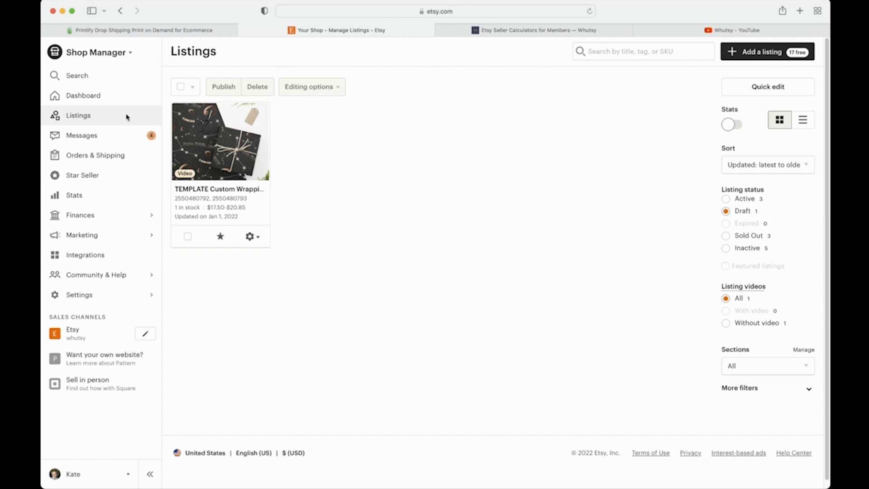
left_click(728, 199)
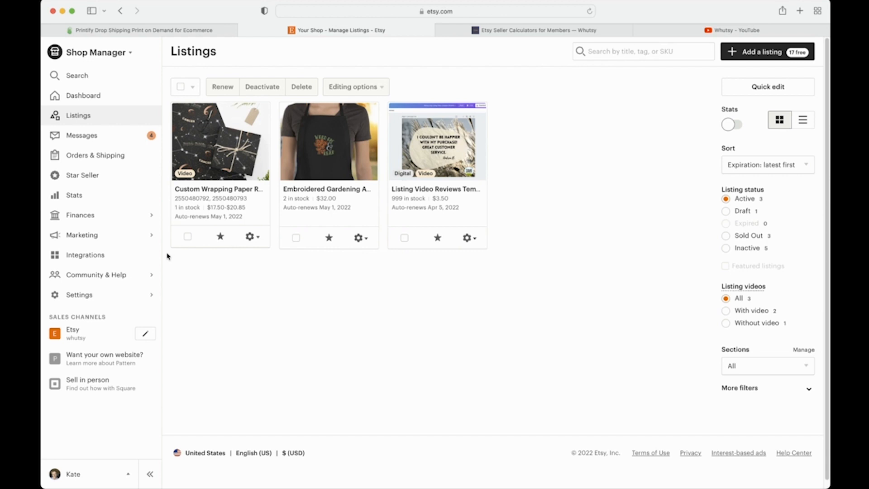
Step: Delete the Copy of Personalized Zodiac Wrapping Paper product from the Printify store
left_click(168, 30)
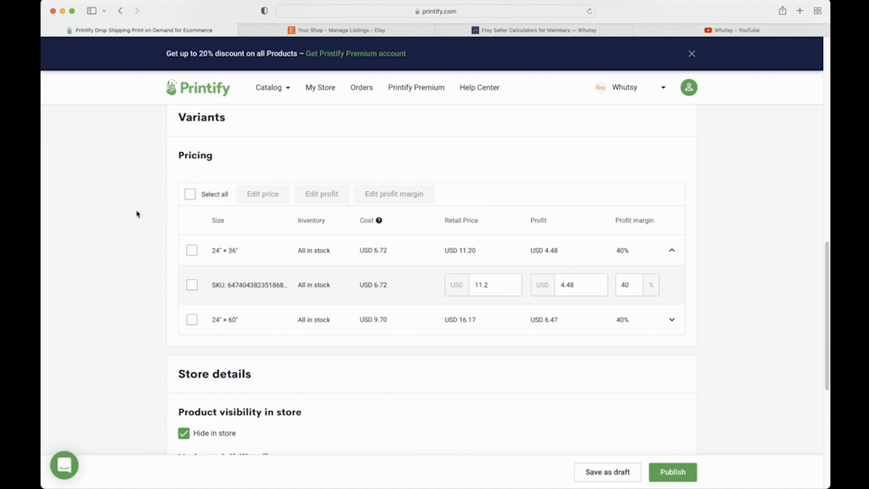
scroll(137, 214, "up", 15)
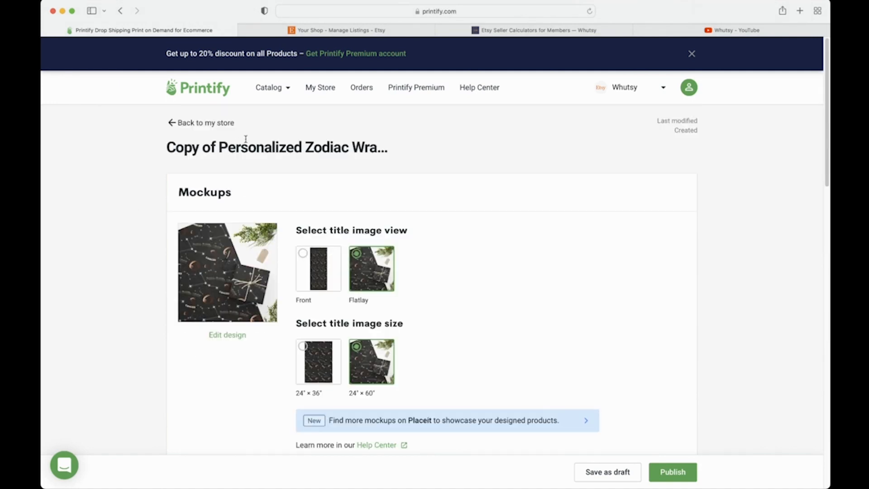
left_click(222, 122)
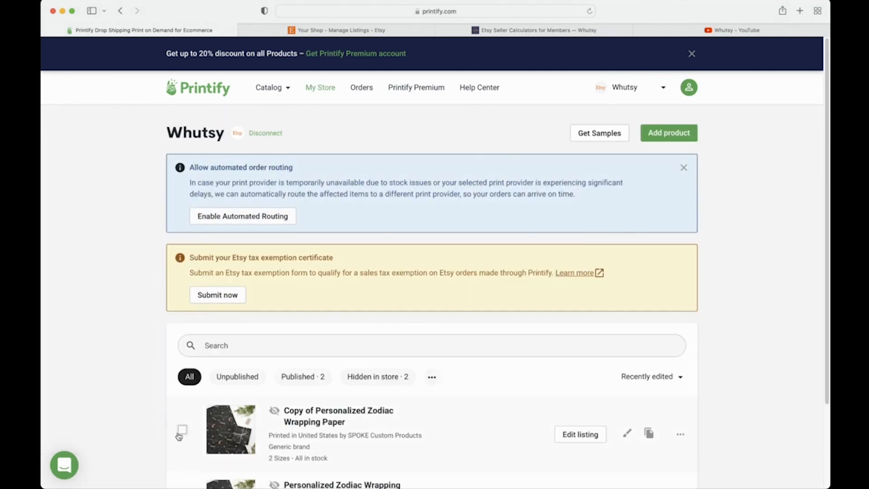
scroll(179, 433, "down", 3)
left_click(680, 331)
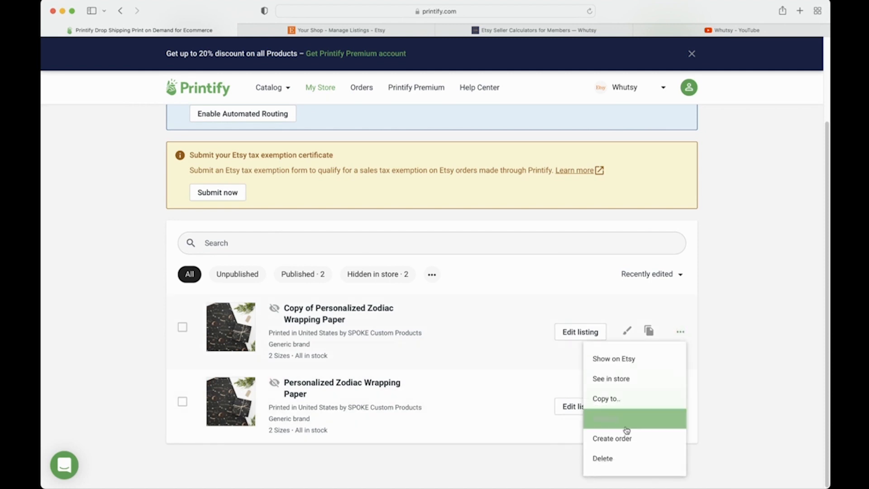
left_click(618, 460)
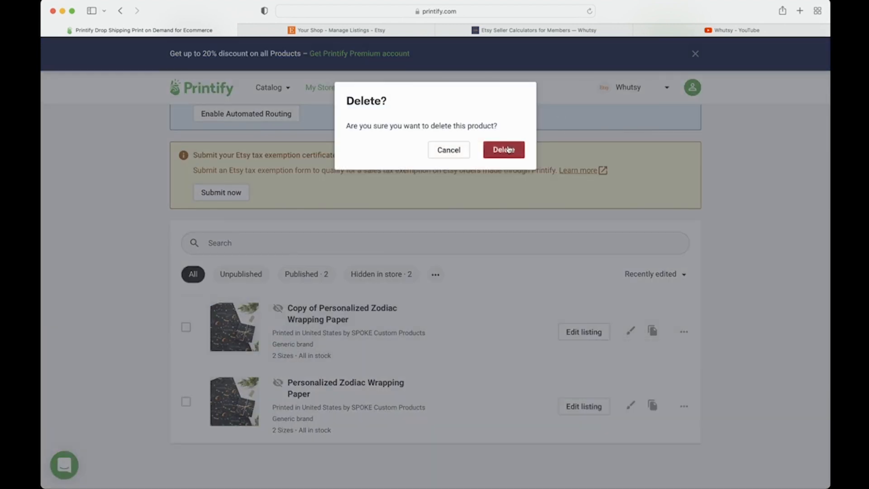
left_click(503, 149)
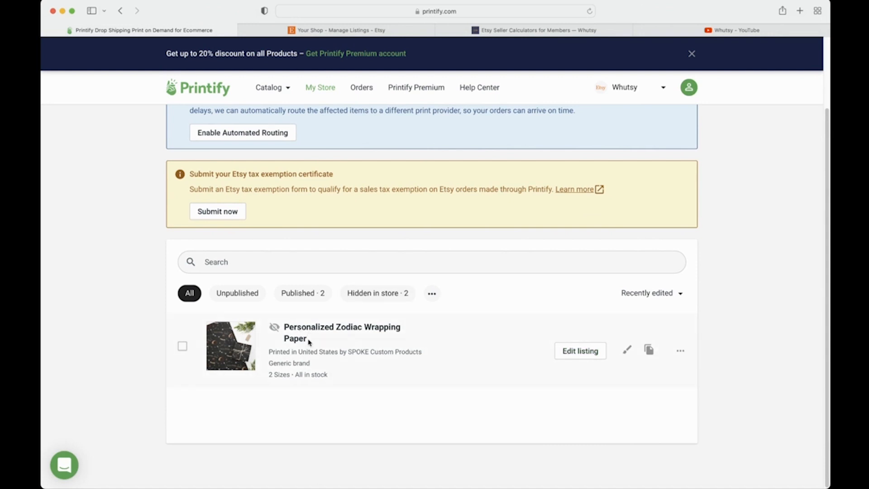
Step: Review the original zodiac wrapping paper product, then return to the Etsy Listings page
left_click(582, 351)
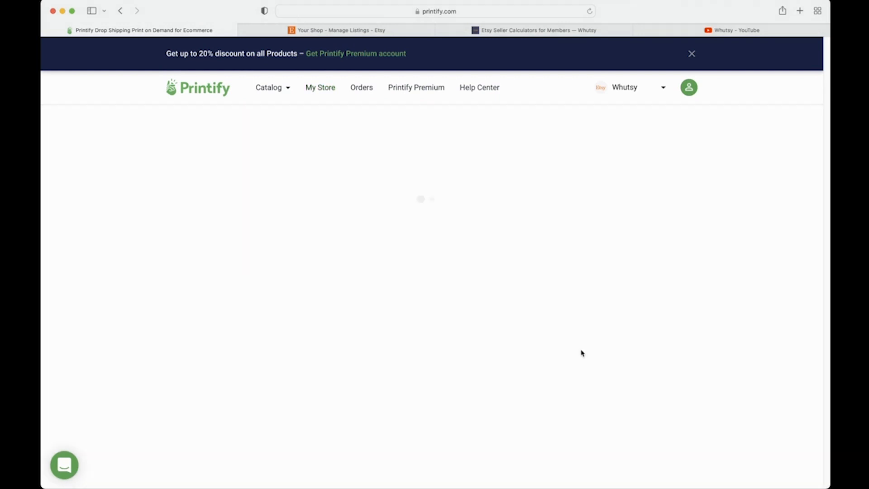
scroll(384, 324, "down", 6)
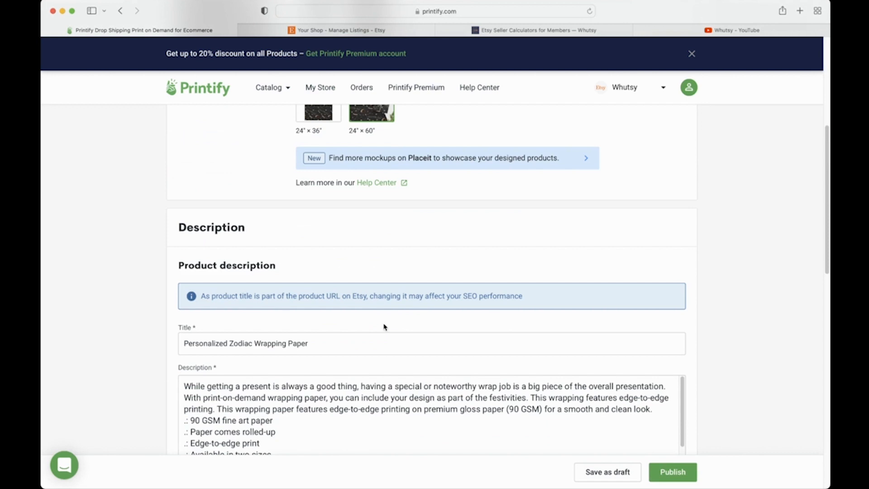
scroll(342, 240, "down", 12)
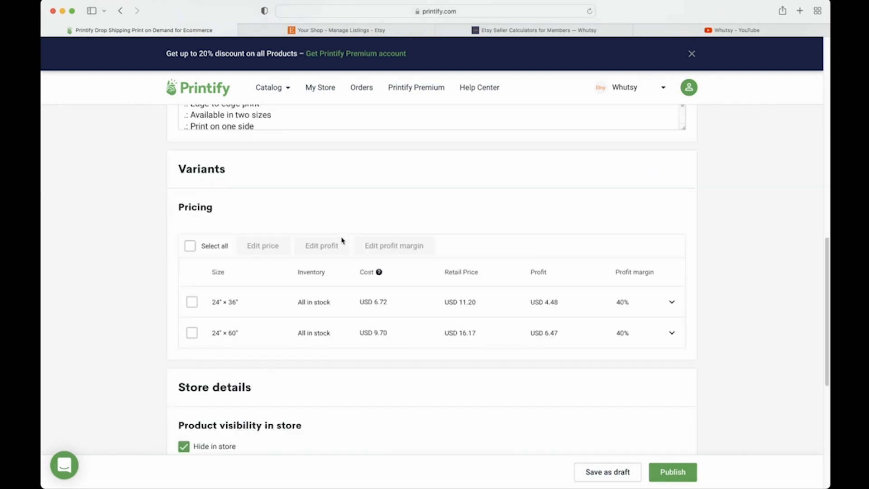
scroll(341, 240, "down", 3)
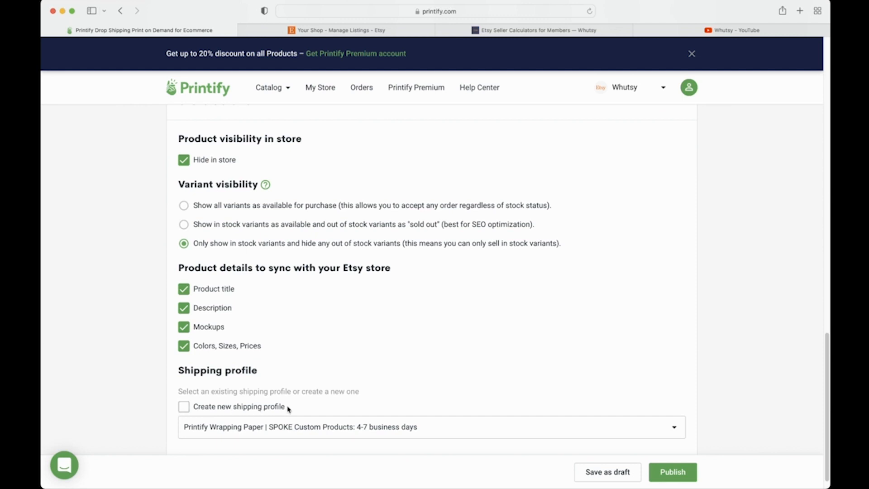
left_click_drag(286, 409, 195, 407)
left_click(298, 390)
scroll(616, 393, "up", 20)
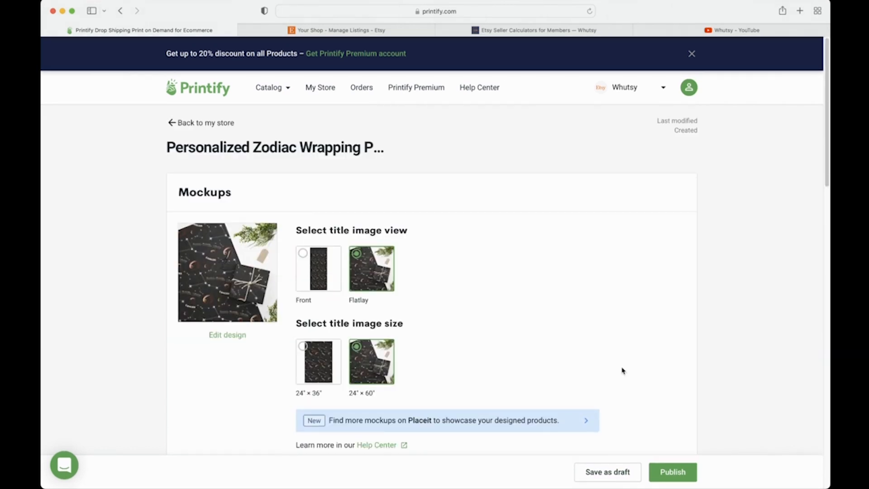
left_click(319, 30)
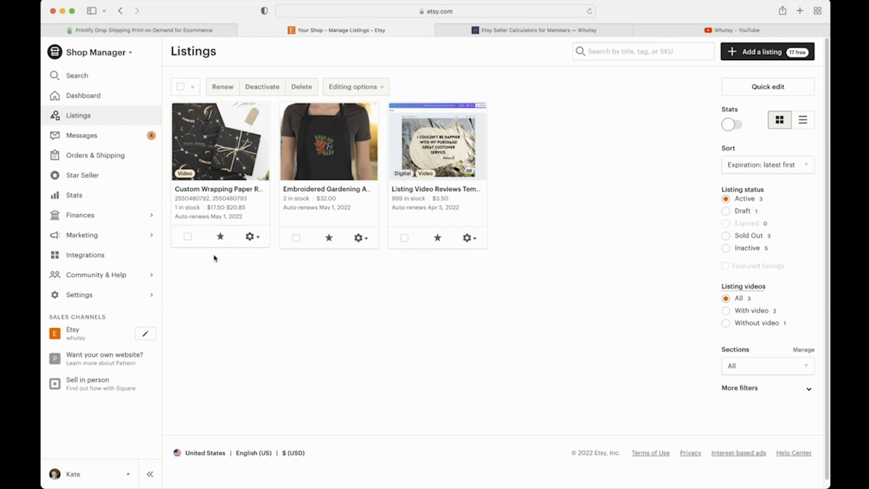
Step: Filter listings to Draft and open the gear actions on the TEMPLATE wrapping-paper draft
left_click(733, 211)
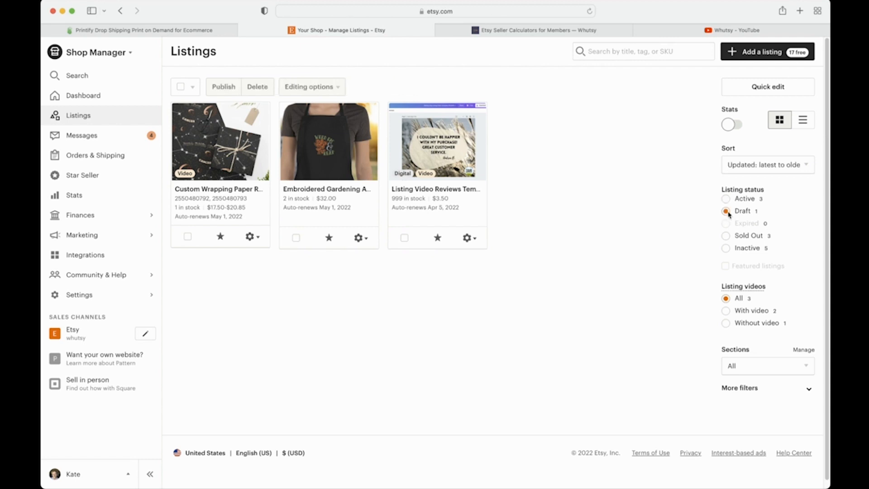
left_click(251, 236)
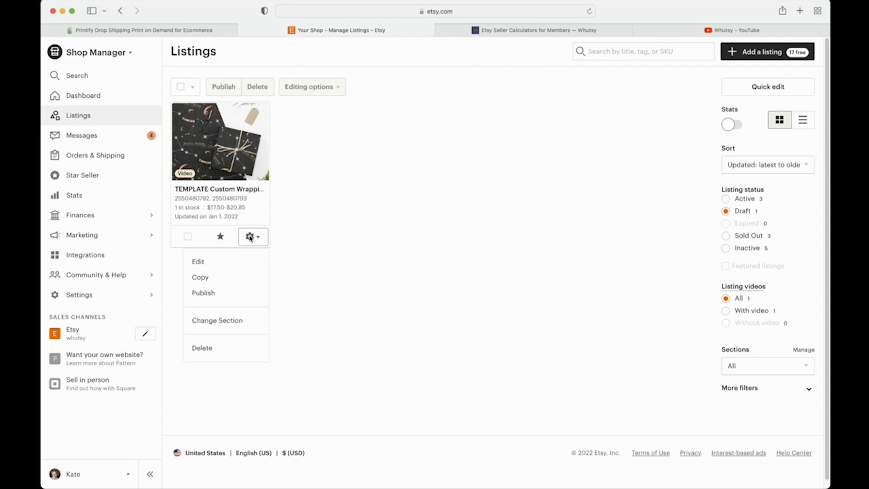
left_click(243, 261)
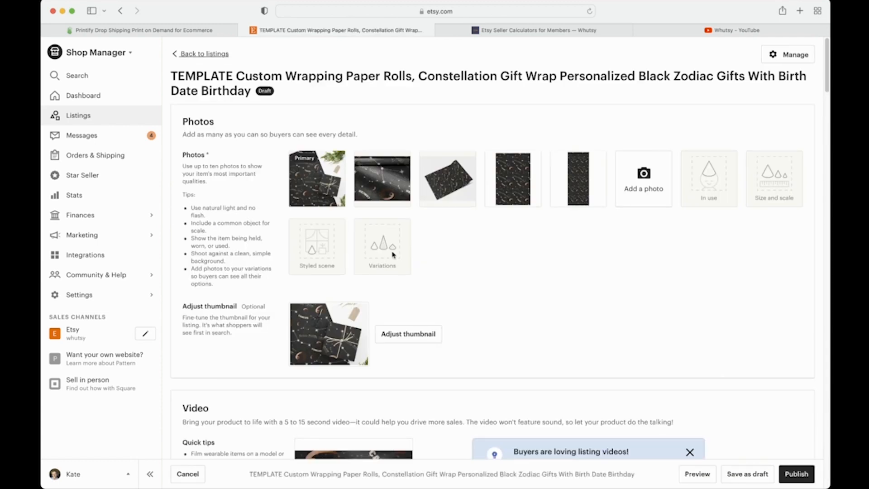
scroll(448, 258, "down", 20)
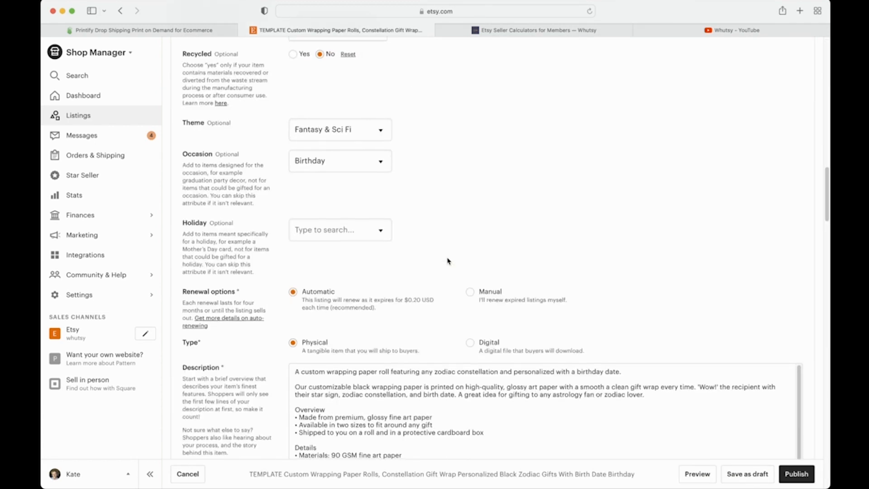
scroll(447, 261, "down", 20)
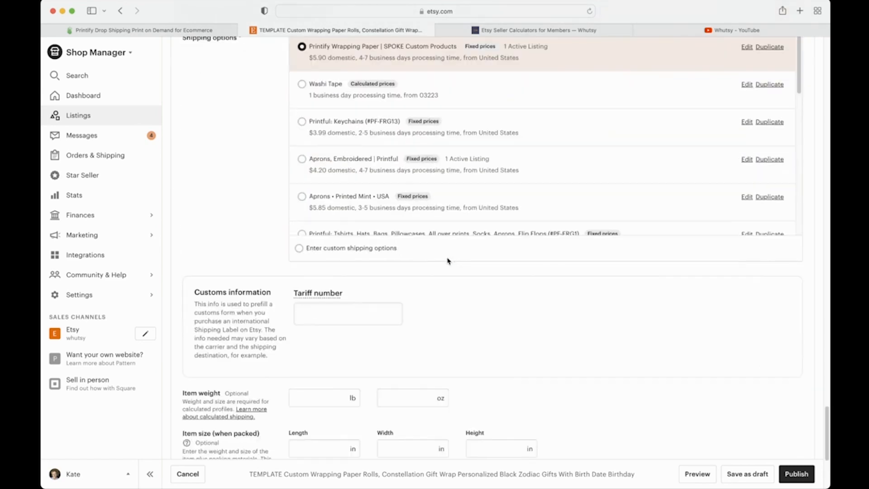
scroll(448, 260, "up", 2)
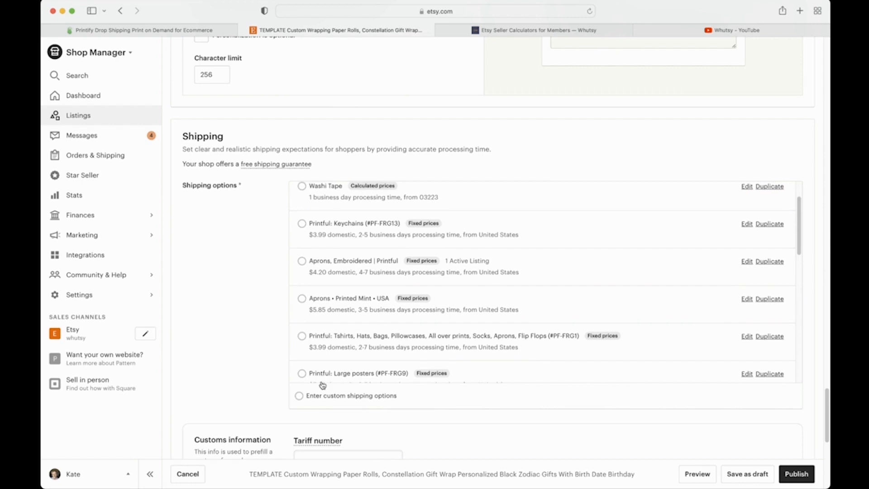
scroll(390, 344, "down", 3)
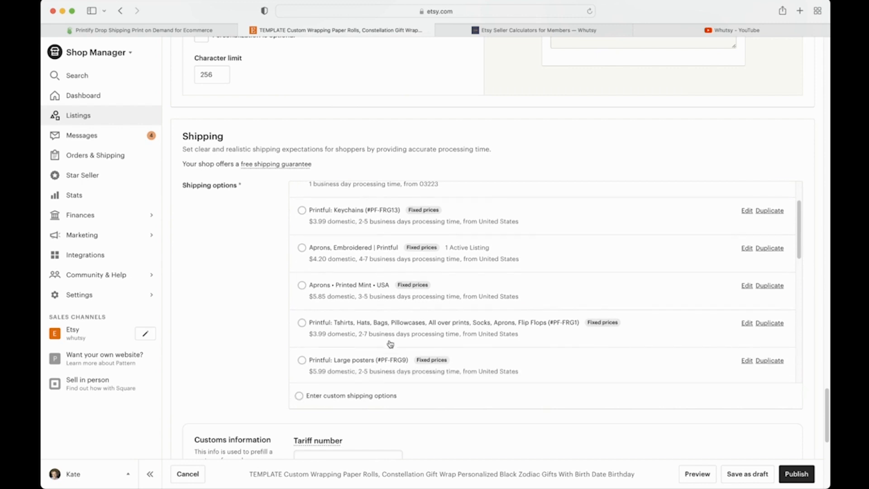
scroll(385, 363, "down", 12)
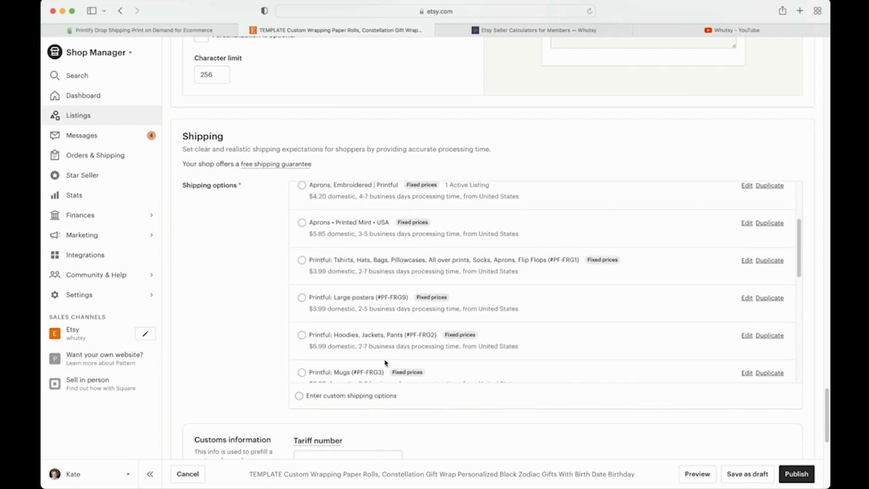
scroll(385, 363, "up", 15)
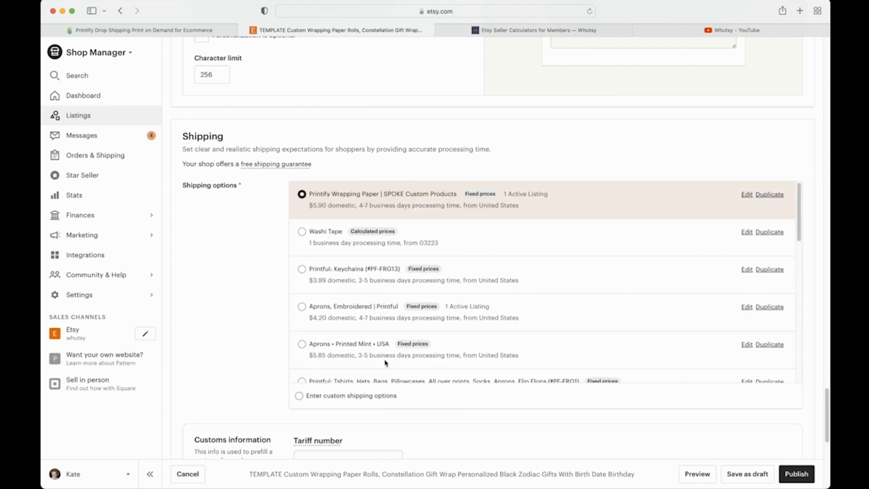
scroll(385, 363, "down", 4)
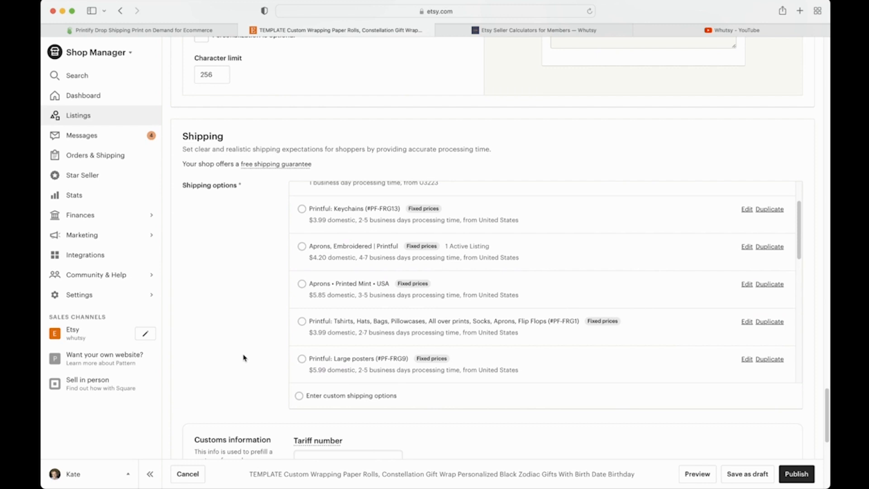
scroll(374, 301, "up", 4)
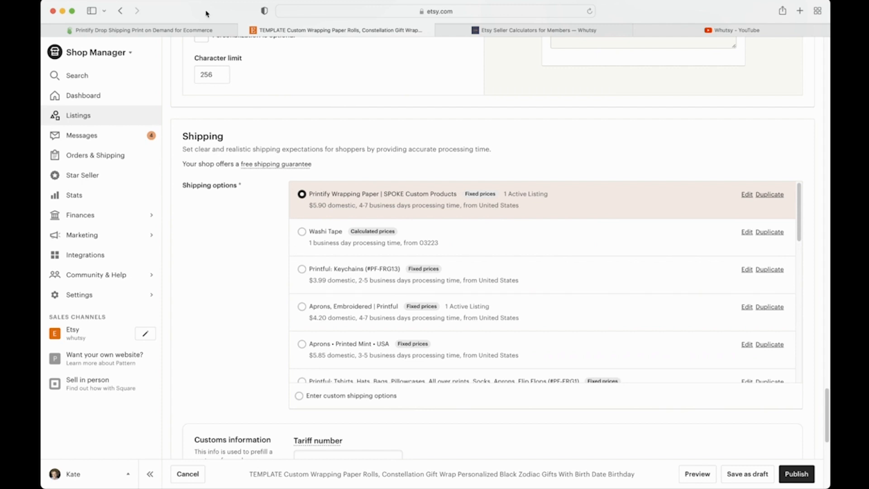
left_click(205, 31)
Step: Duplicate the Personalized Zodiac Wrapping Paper product and open the copy for editing
left_click(202, 121)
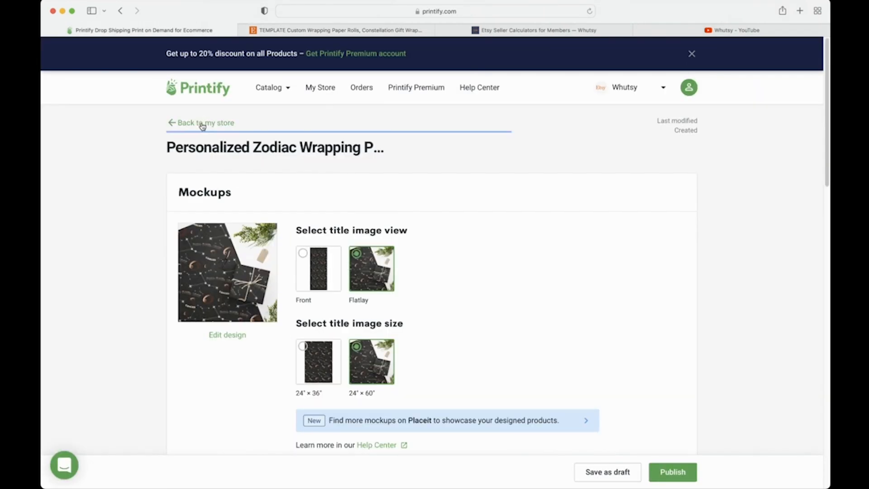
scroll(234, 285, "down", 3)
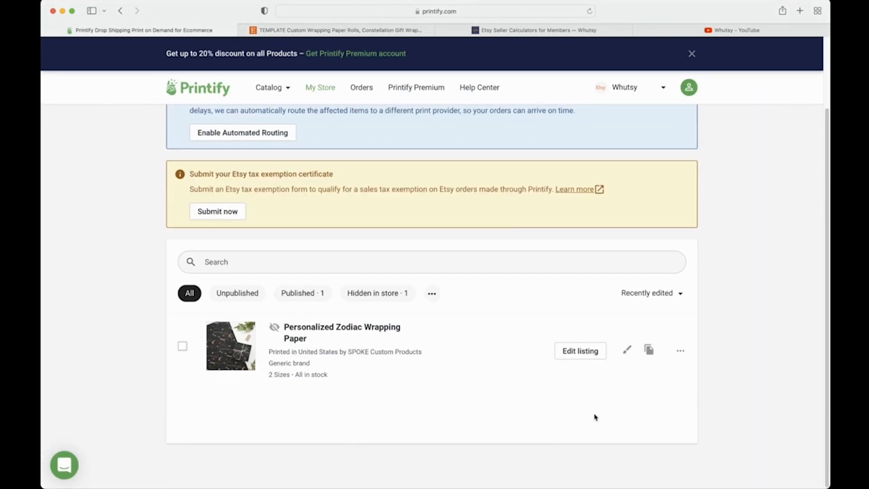
left_click(649, 350)
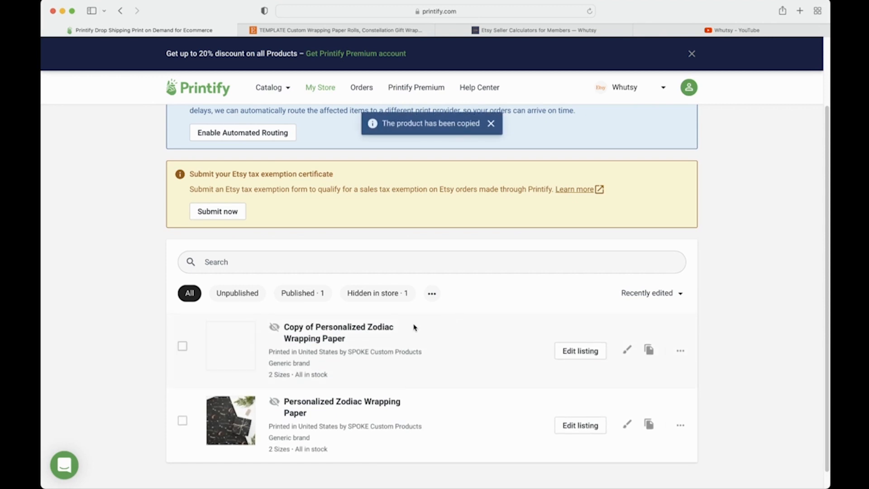
left_click(581, 352)
Step: Uncheck Create new shipping profile on the copy and check its Hide in store visibility
scroll(586, 354, "down", 15)
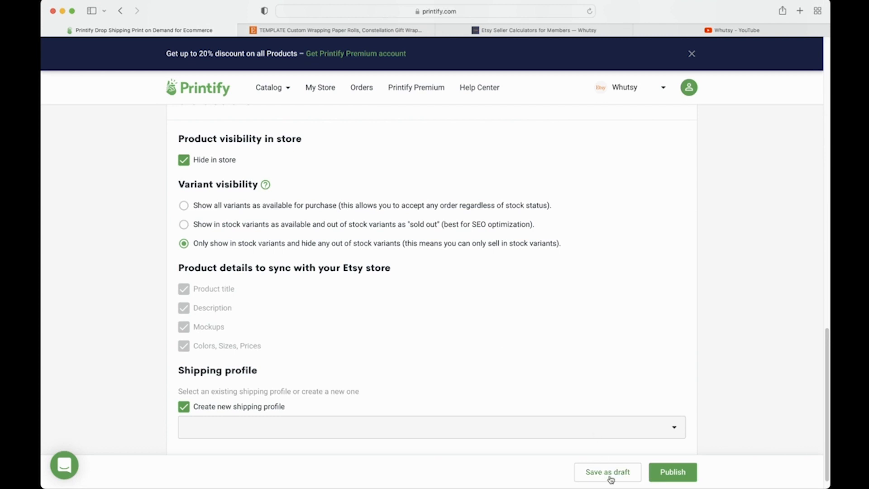
left_click(186, 409)
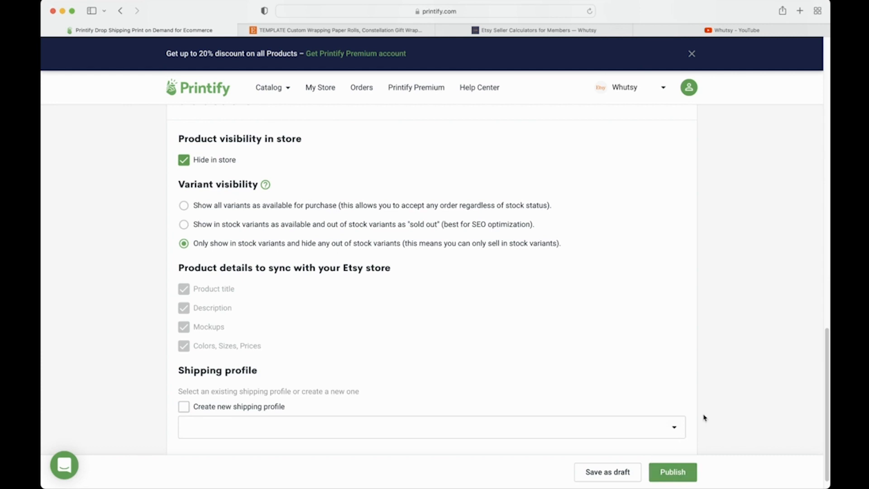
scroll(704, 417, "up", 10)
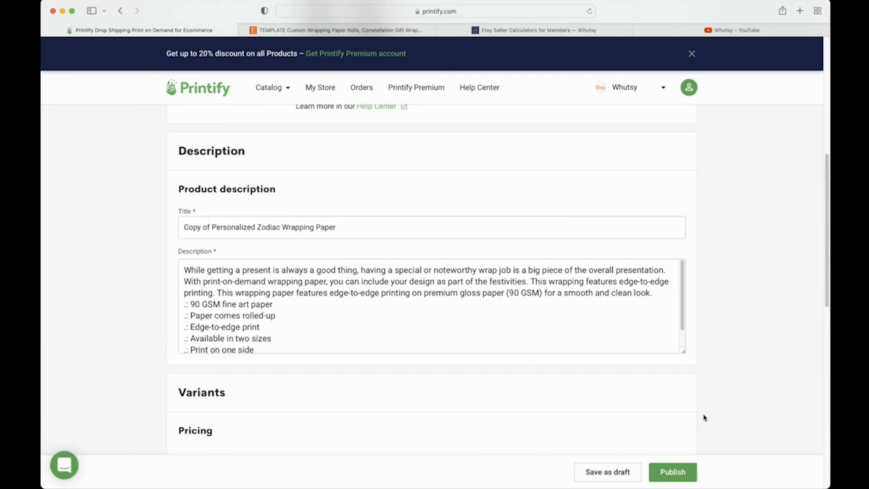
scroll(704, 417, "up", 4)
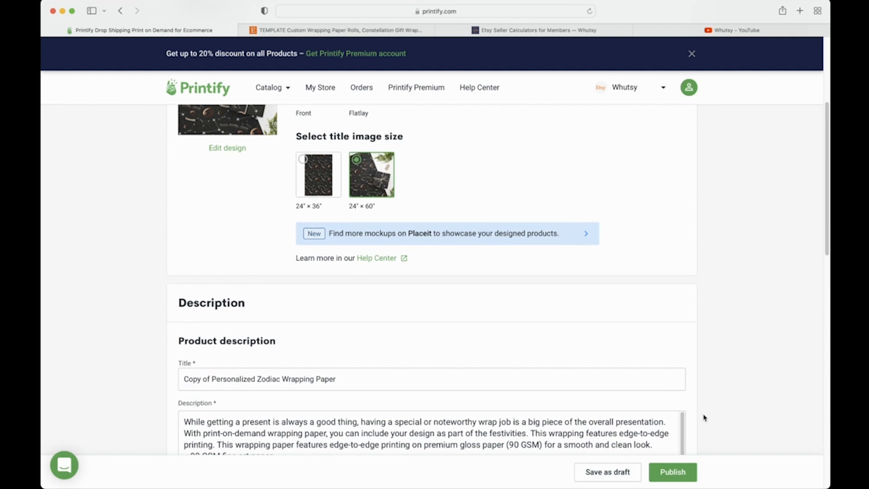
scroll(704, 417, "down", 10)
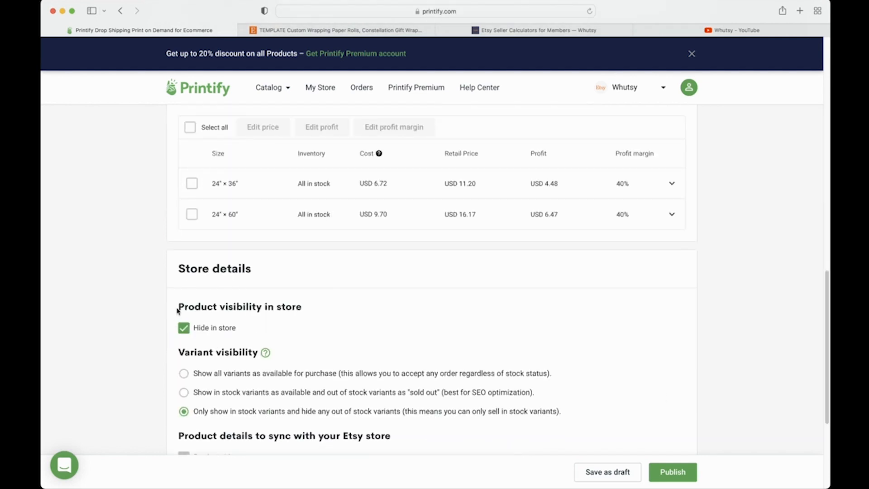
left_click_drag(178, 307, 242, 333)
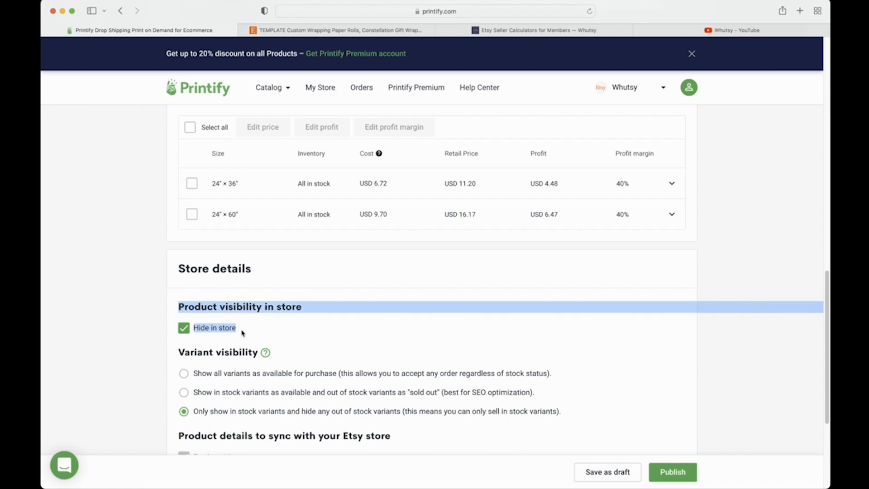
left_click(242, 333)
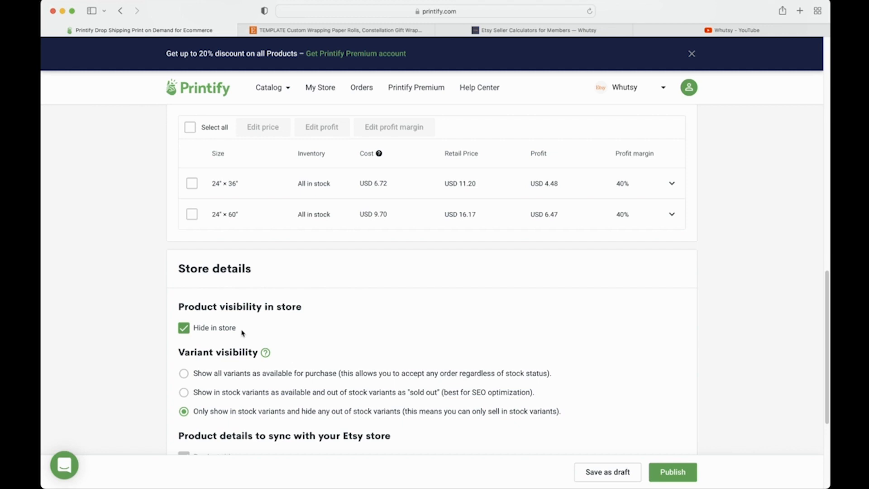
scroll(242, 333, "up", 10)
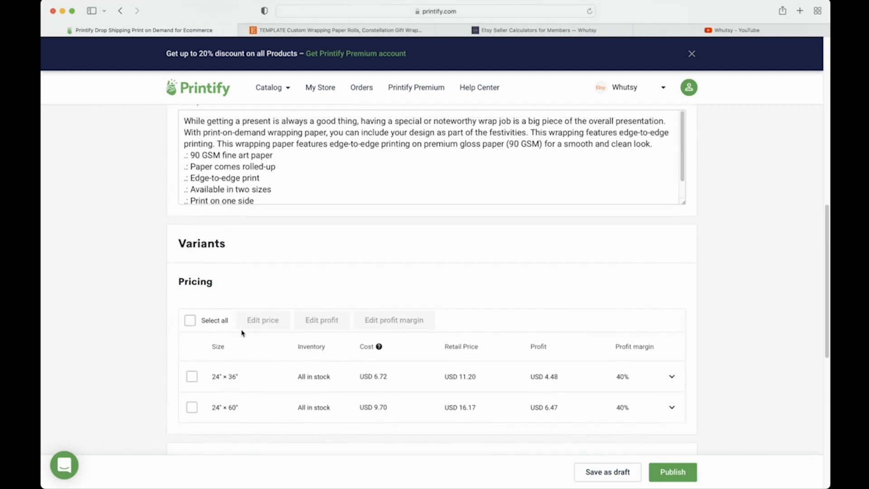
scroll(269, 256, "up", 2)
scroll(267, 334, "up", 2)
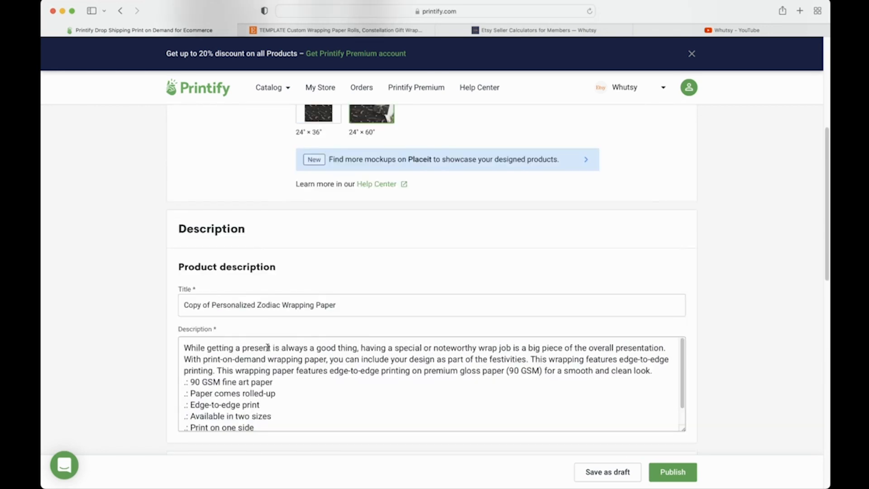
scroll(267, 347, "down", 4)
scroll(268, 347, "down", 10)
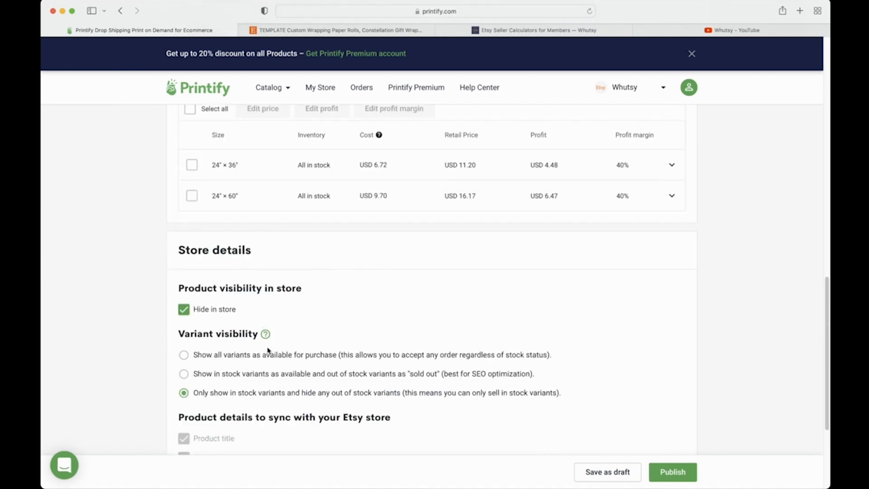
scroll(267, 351, "down", 1)
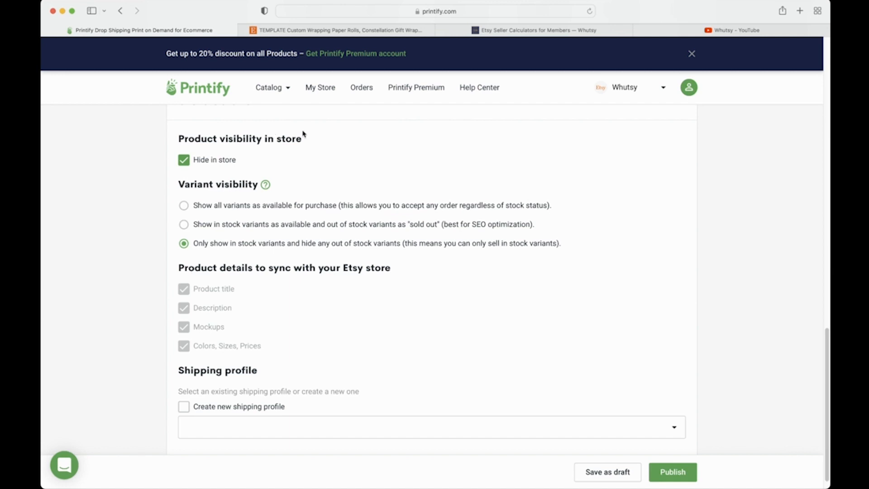
Step: Save the Etsy wrapping paper template listing as a draft and return to Listings
left_click(336, 31)
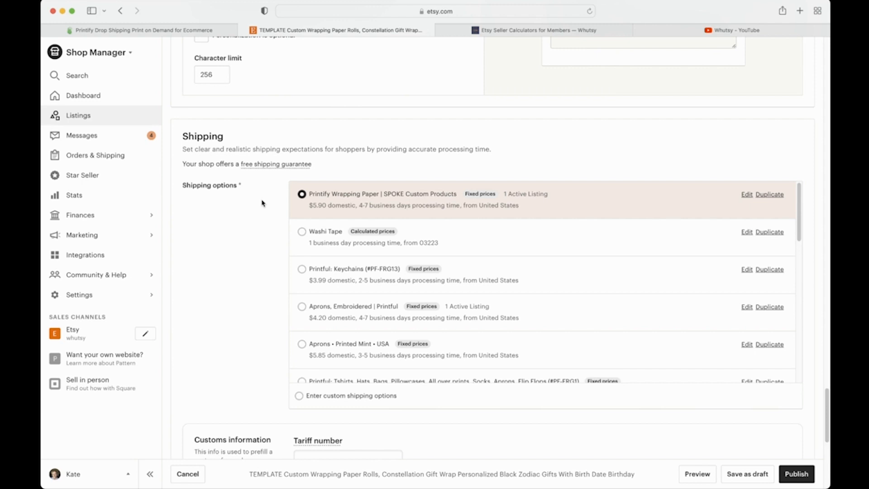
left_click(755, 473)
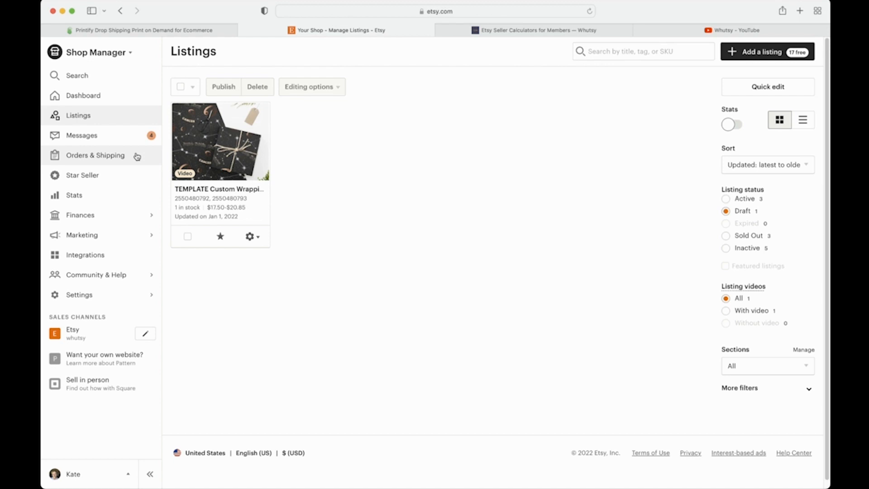
left_click(145, 121)
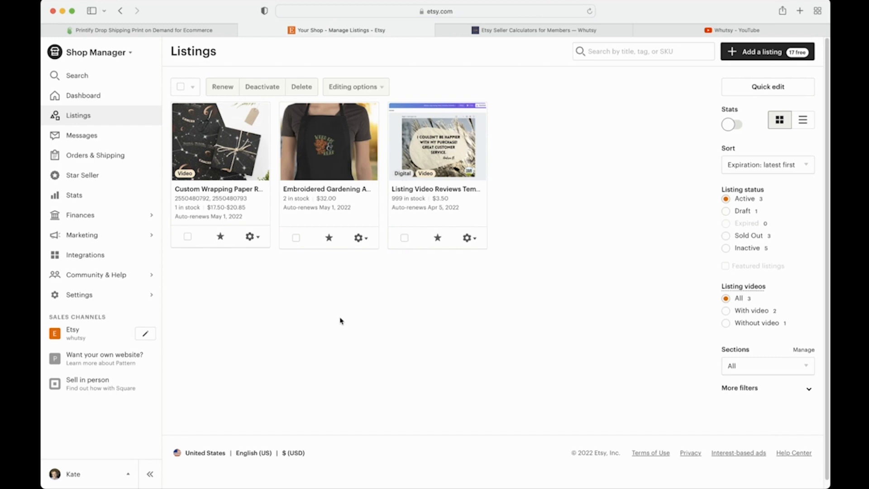
Step: Delete the copied wrapping-paper product from Printify's store list, dismissing the rating prompt
left_click(210, 31)
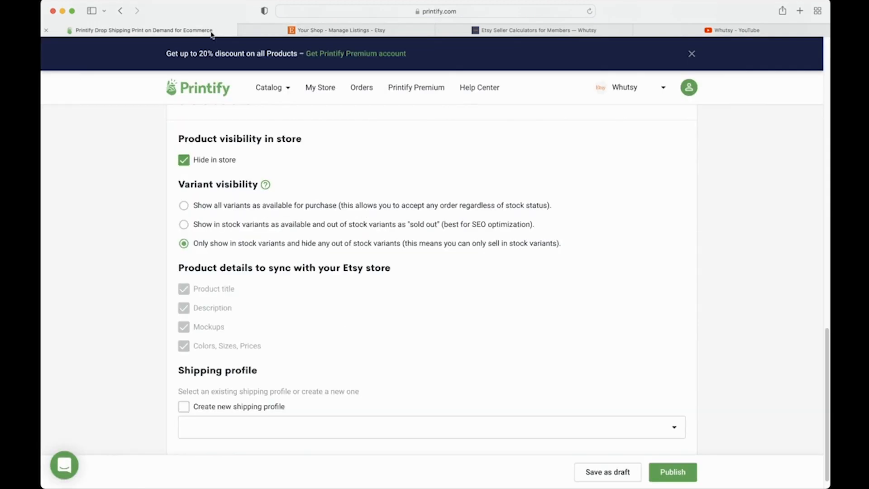
scroll(479, 161, "up", 20)
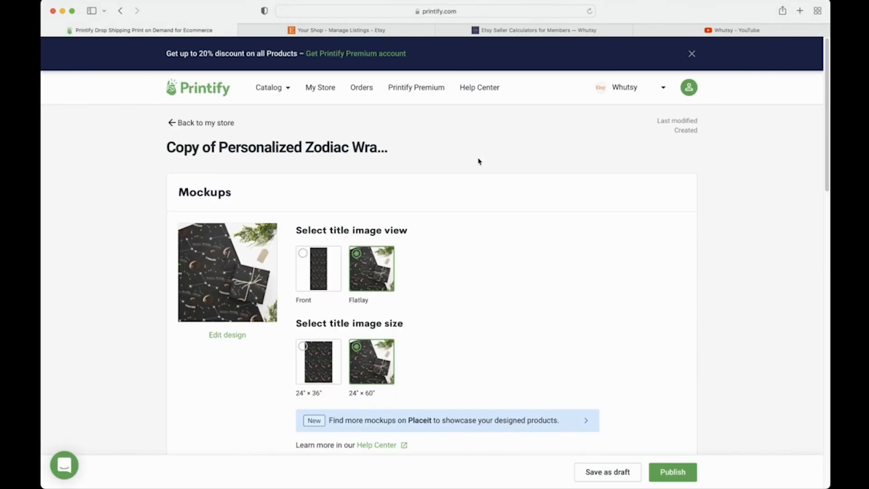
left_click(208, 122)
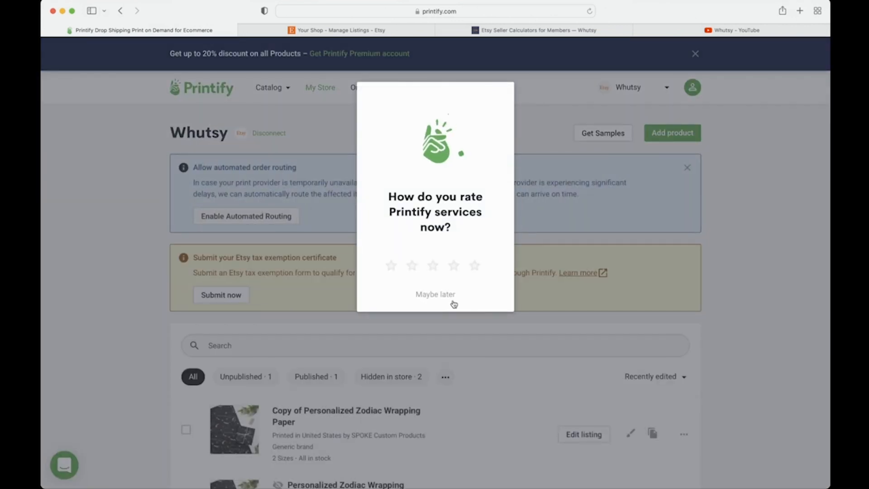
left_click(453, 303)
scroll(259, 338, "down", 4)
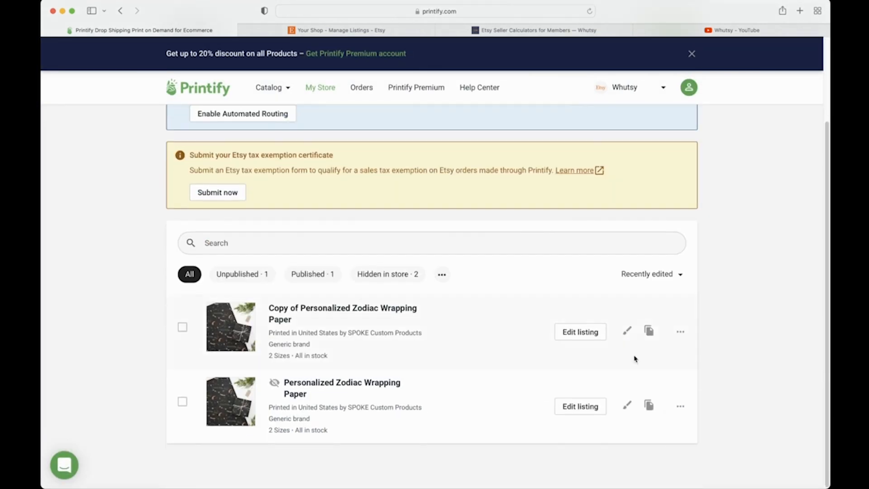
left_click(680, 331)
left_click(632, 439)
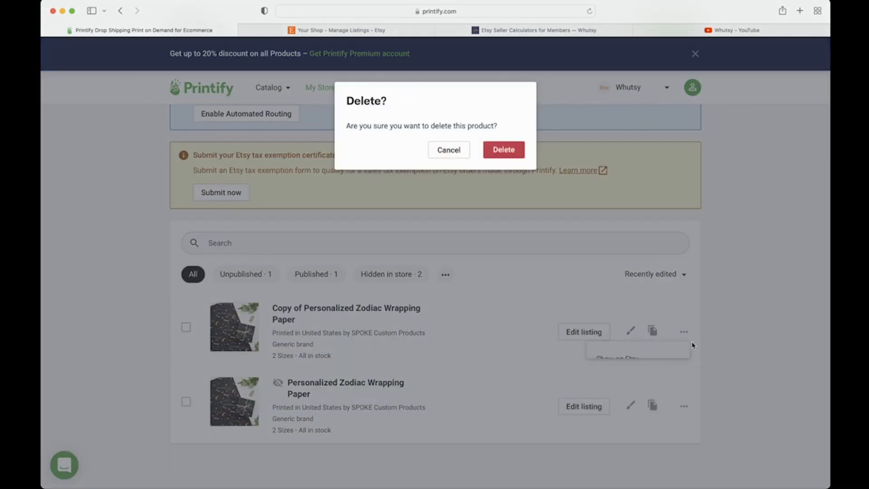
left_click(494, 156)
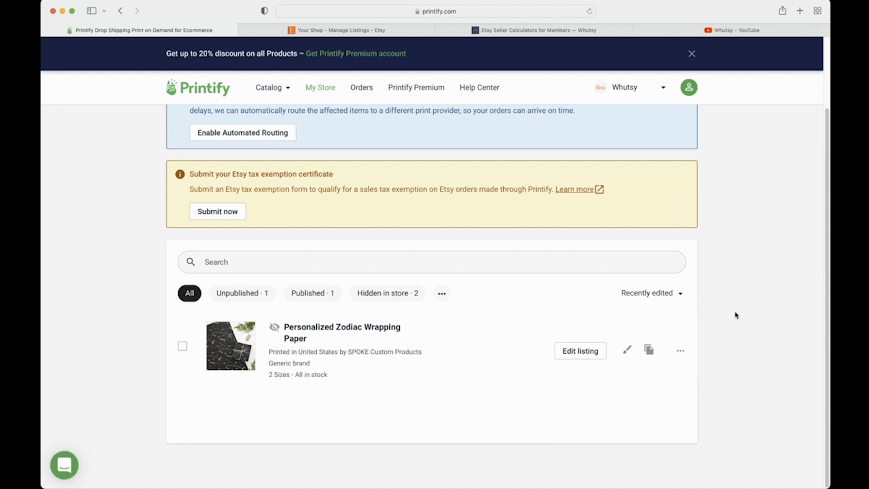
Step: Duplicate the wrapping paper product and delete 'Copy of' from the new copy's title
left_click(650, 349)
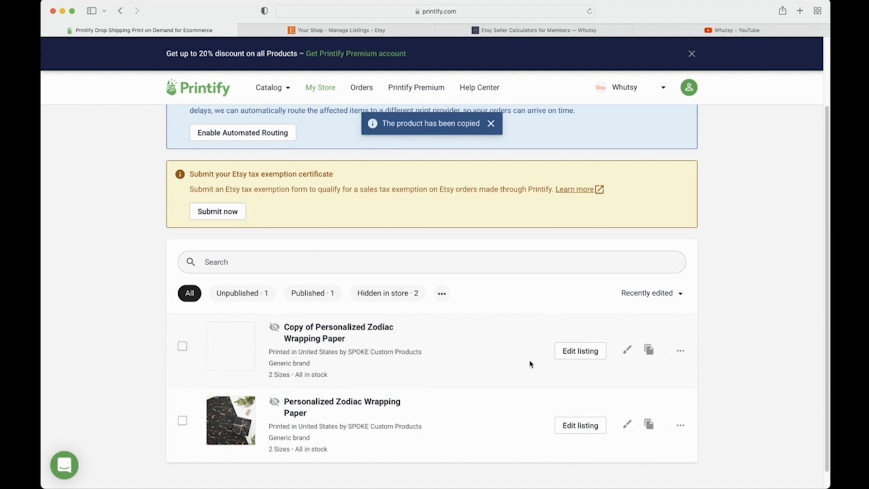
left_click(570, 351)
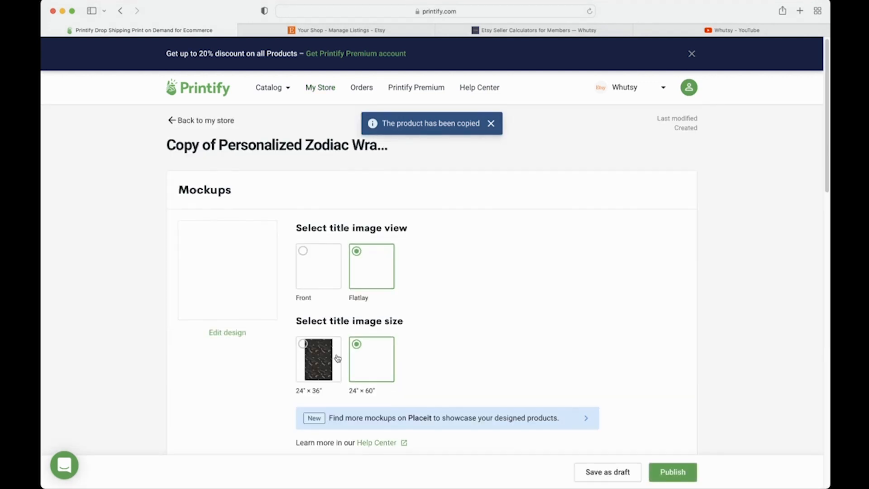
scroll(337, 358, "down", 6)
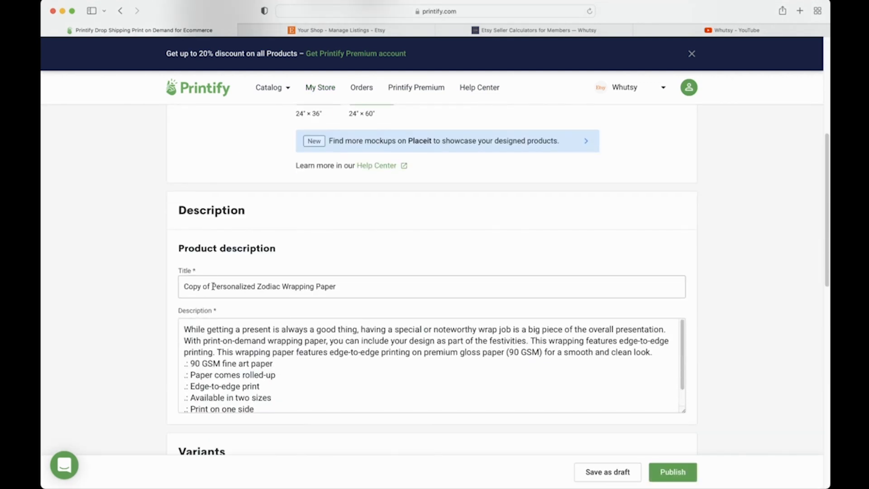
left_click_drag(213, 286, 172, 288)
key("BackSpace")
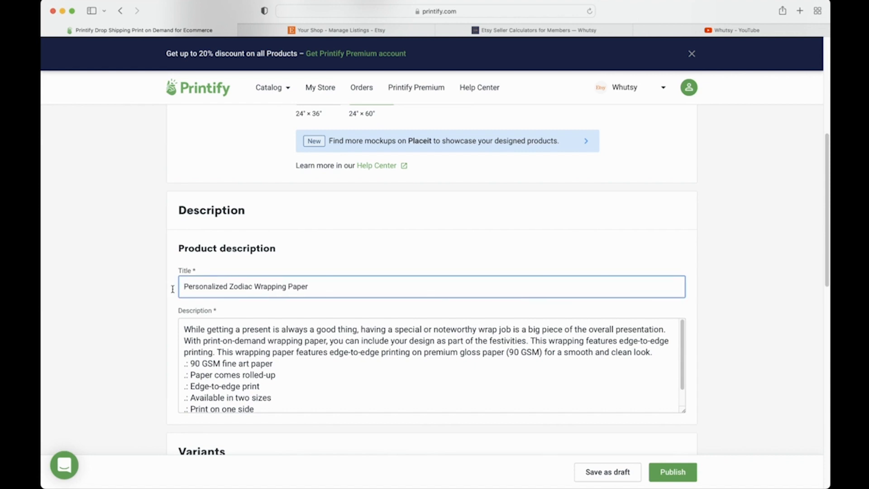
Step: Prefix the title with 'Order #', the order number and 'Website', then switch to Etsy
type("Order #")
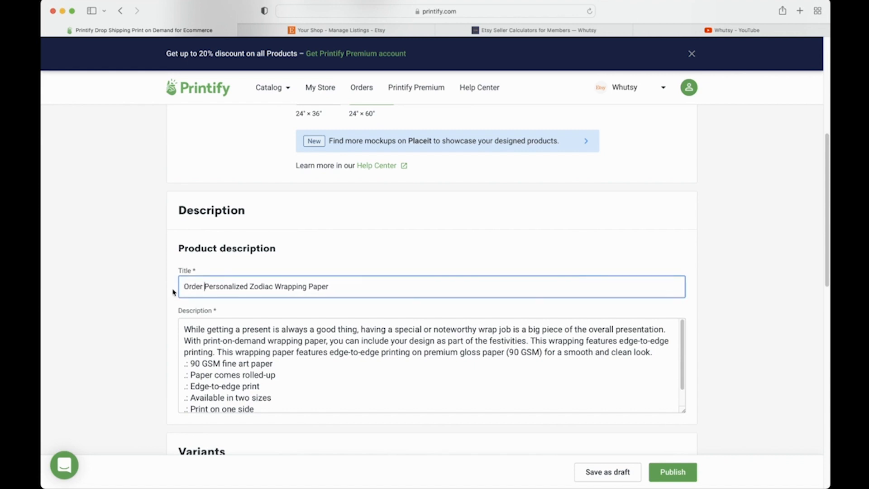
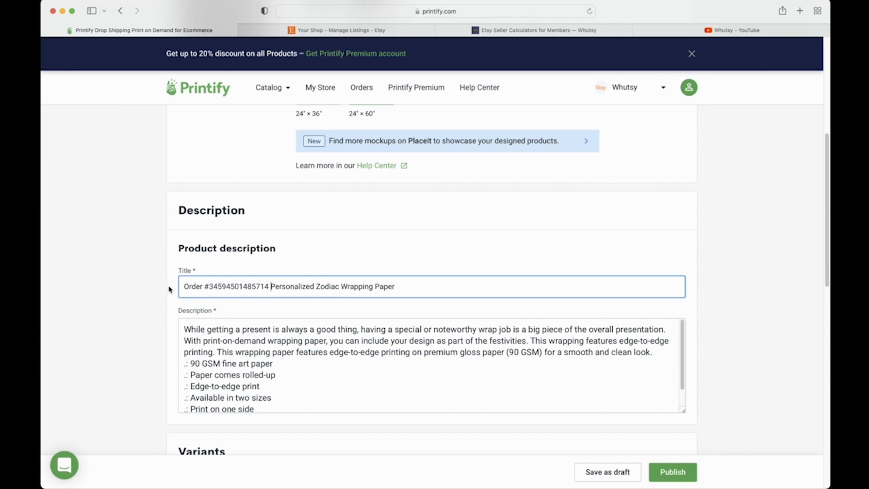
type("Etsy")
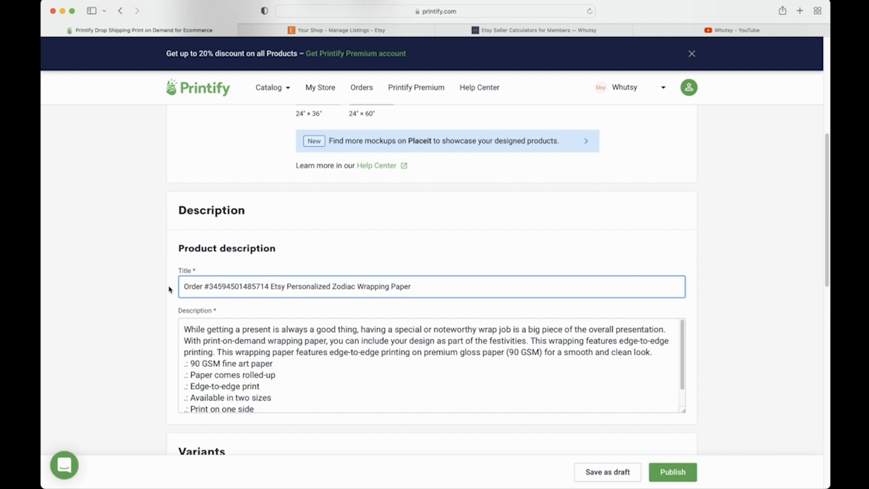
key("BackSpace")
key("BackSpace")
key("BackSpace")
key("BackSpace")
key("BackSpace")
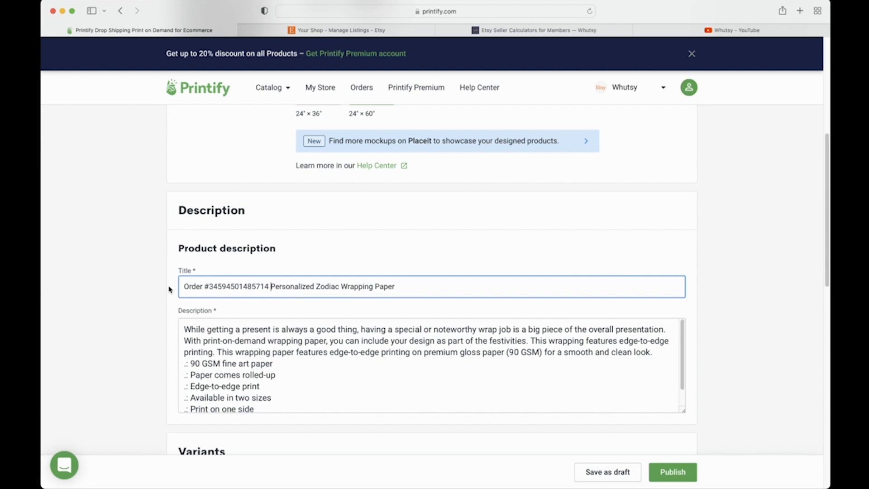
type("Website")
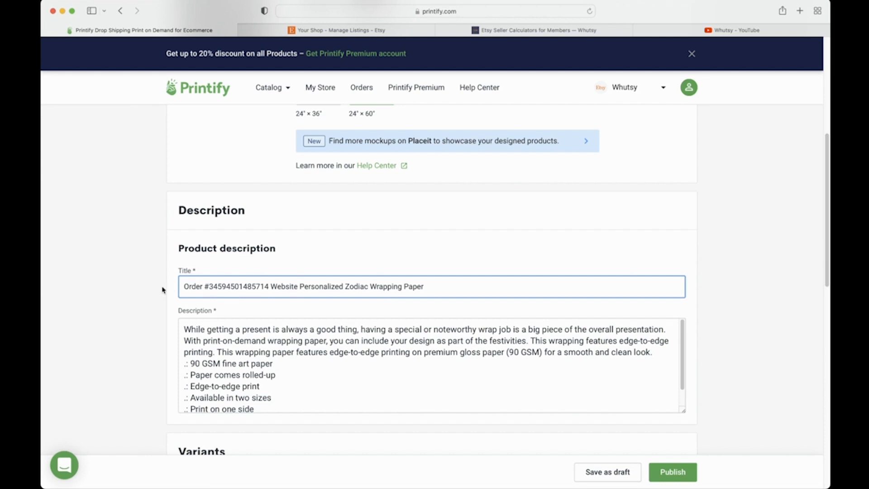
left_click(210, 287)
left_click_drag(210, 287, 268, 286)
left_click(313, 286)
left_click_drag(208, 286, 269, 286)
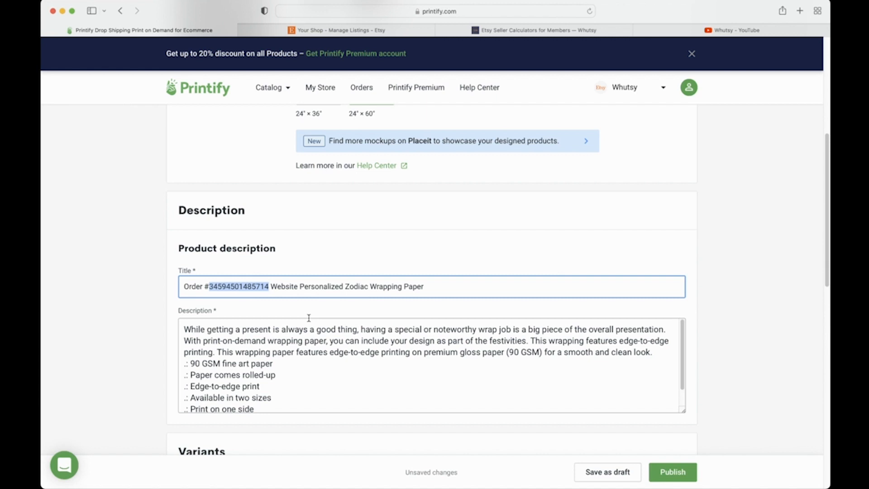
left_click(395, 261)
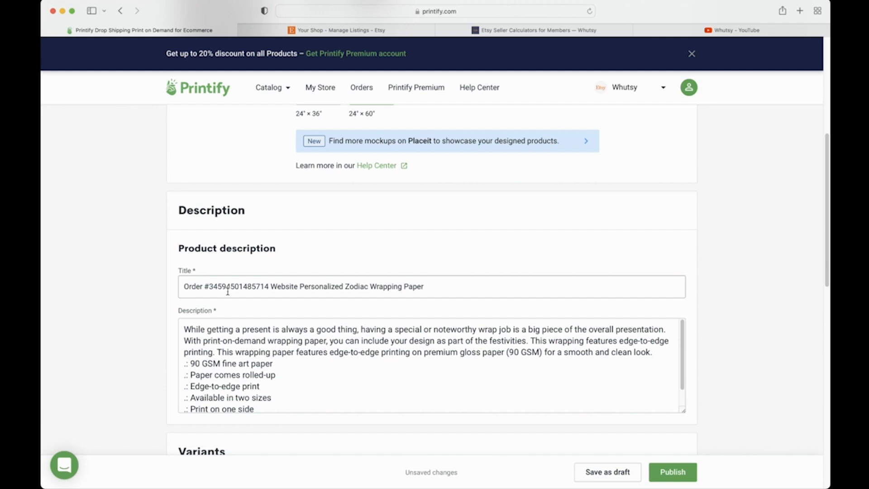
left_click(355, 31)
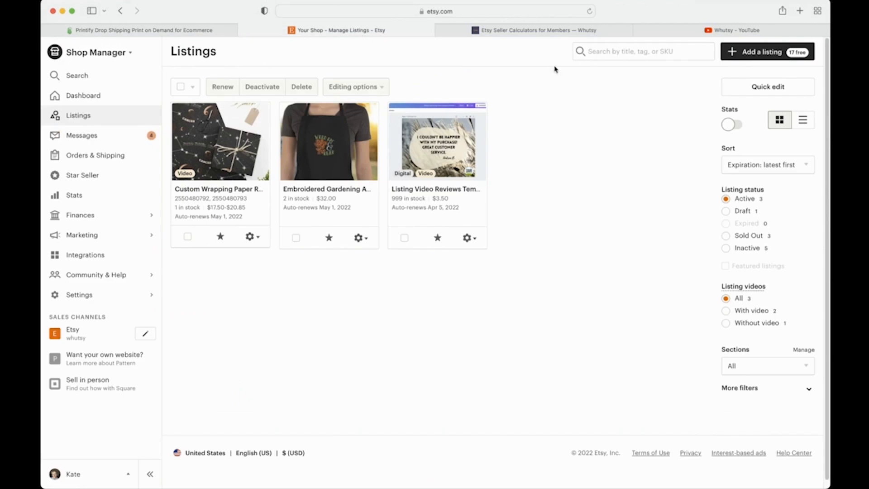
Step: Check Etsy's sold orders for anything new, then go back to the Printify product editor
left_click(613, 53)
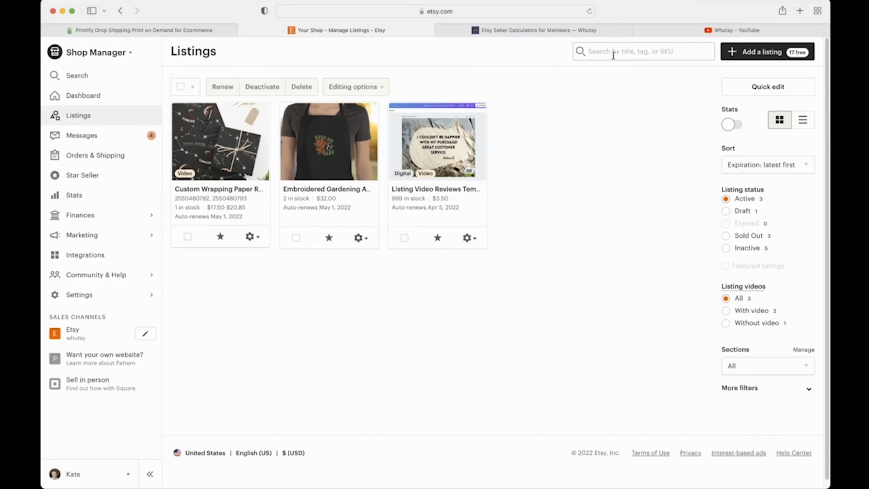
left_click(137, 157)
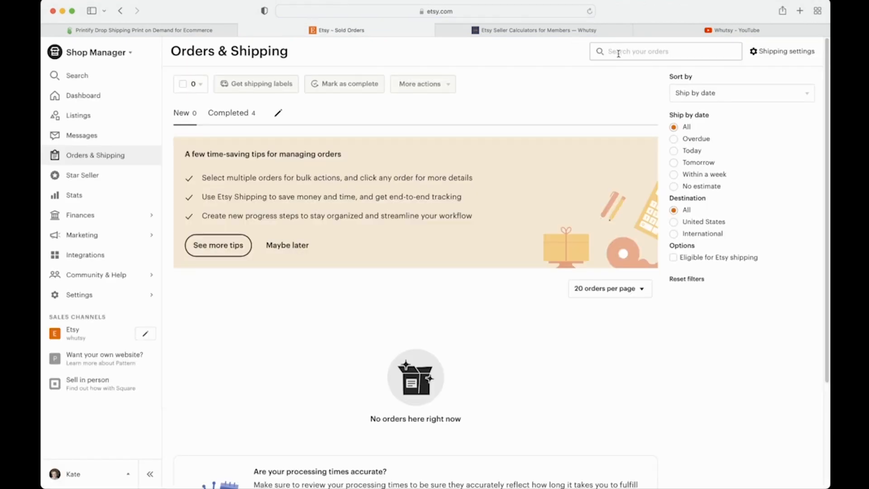
left_click(618, 54)
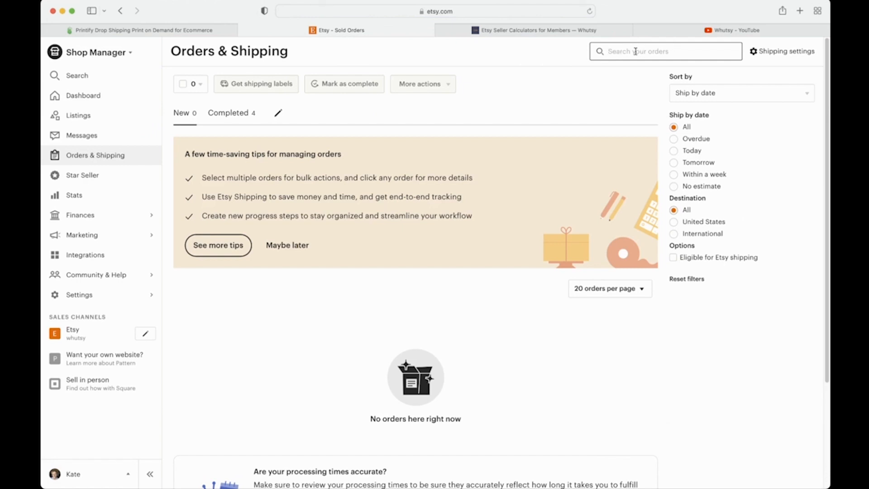
left_click(102, 118)
left_click(190, 30)
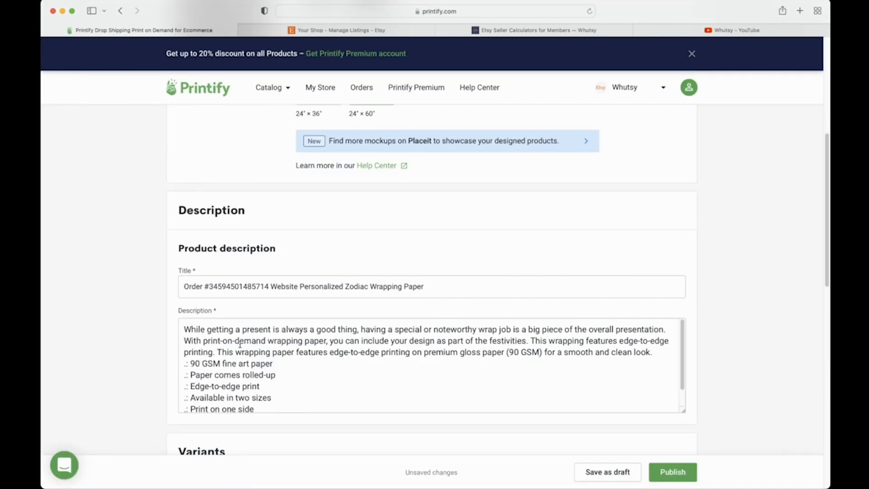
Step: Change the title to the order number followed by 'Etsy', removing 'Order #' and 'Website'
left_click(205, 287)
left_click_drag(205, 287, 171, 285)
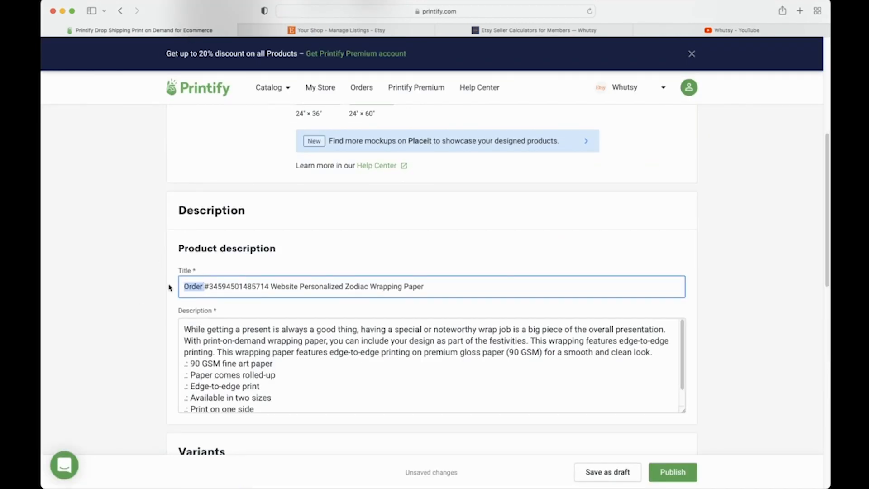
key("BackSpace")
key("Delete")
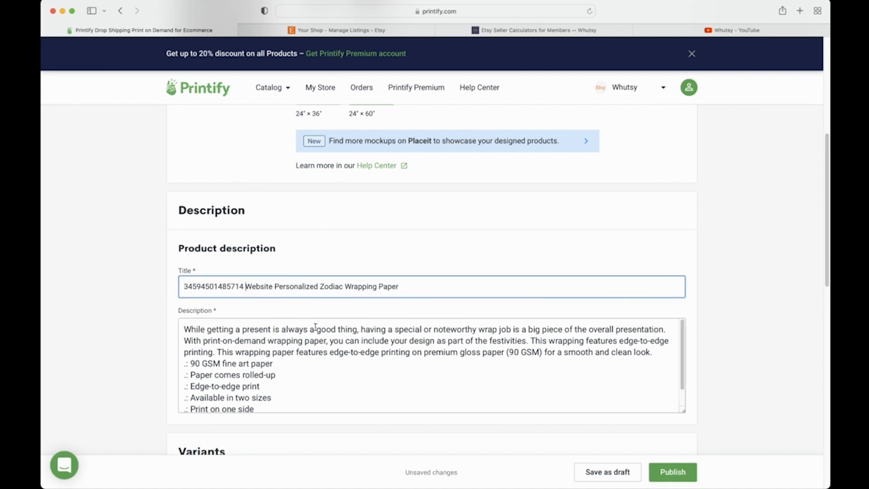
double_click(266, 288)
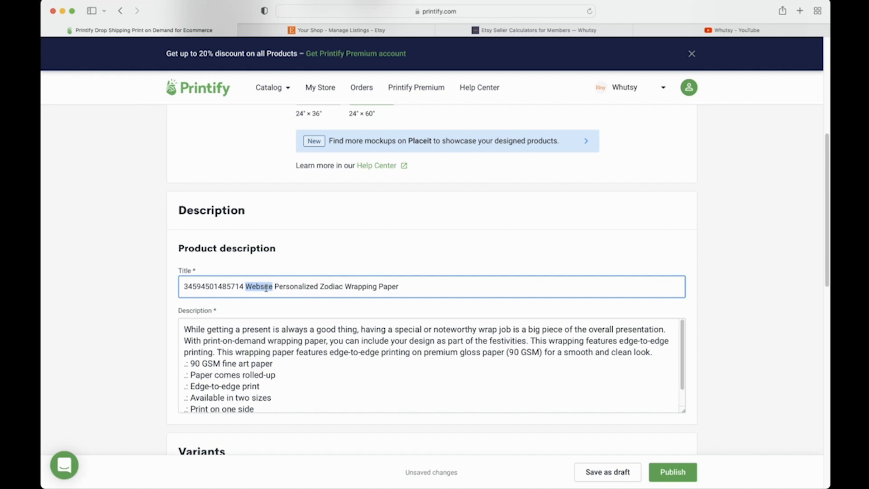
key("BackSpace")
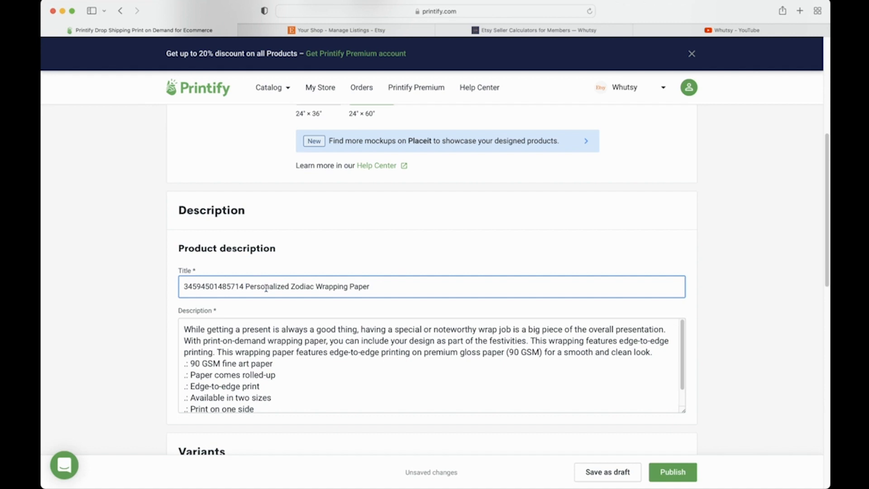
left_click(461, 286)
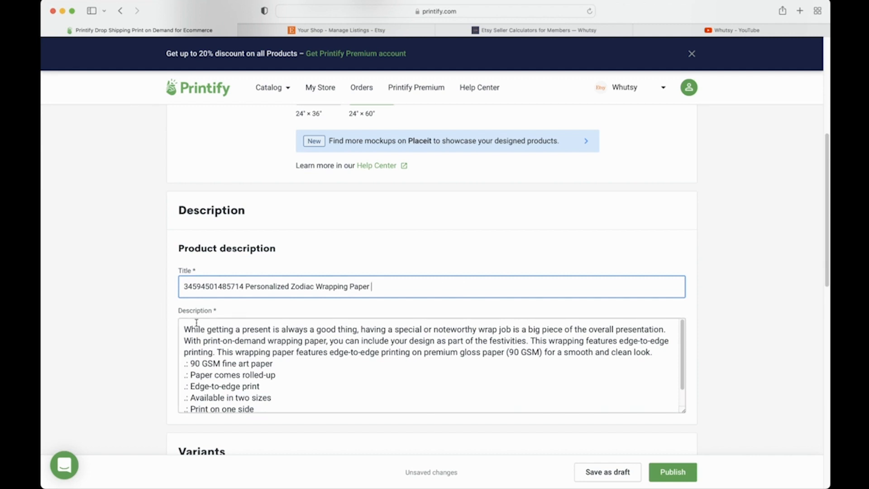
left_click(244, 286)
type("Etsy")
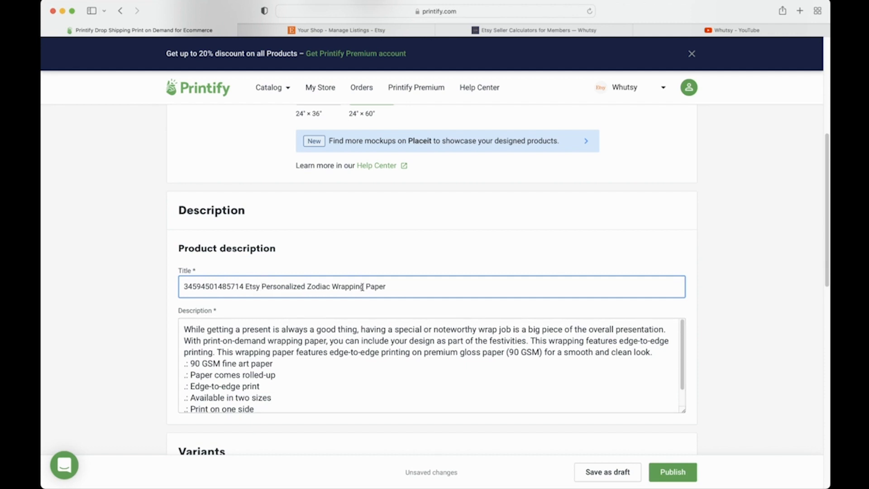
Step: Save the retitled product copy as a draft
scroll(416, 249, "up", 1)
scroll(417, 249, "down", 5)
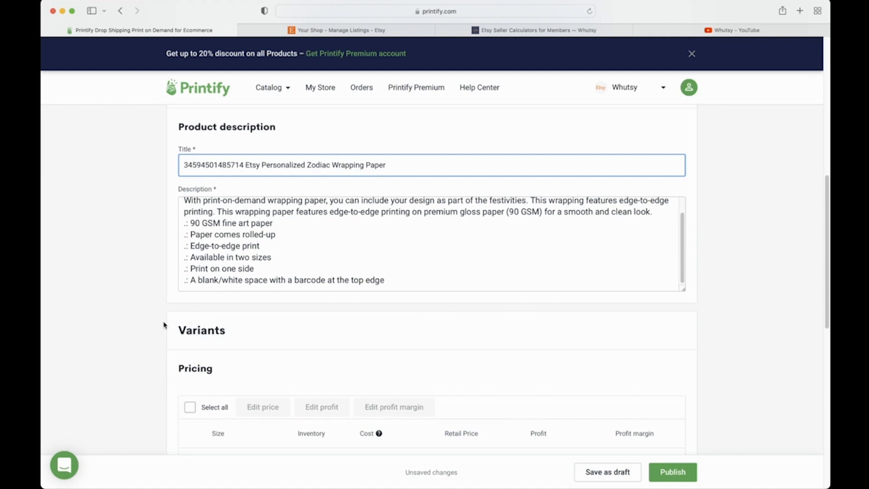
scroll(164, 325, "down", 5)
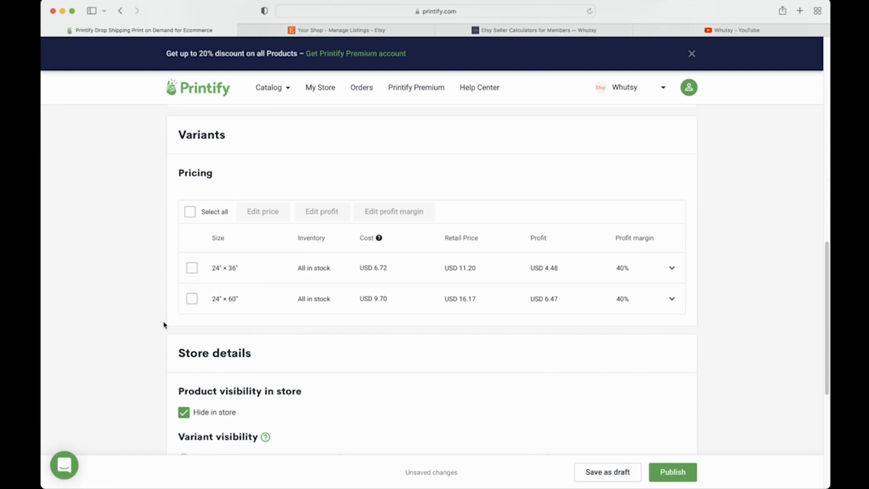
scroll(163, 325, "down", 6)
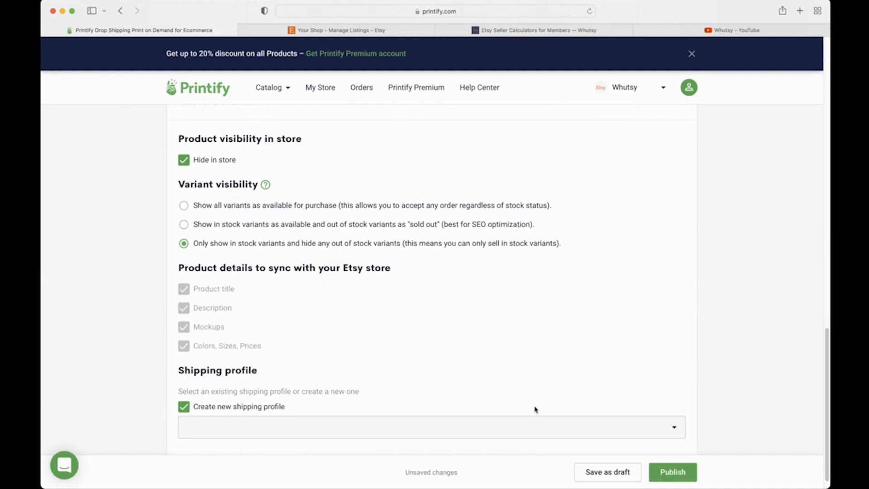
left_click(587, 470)
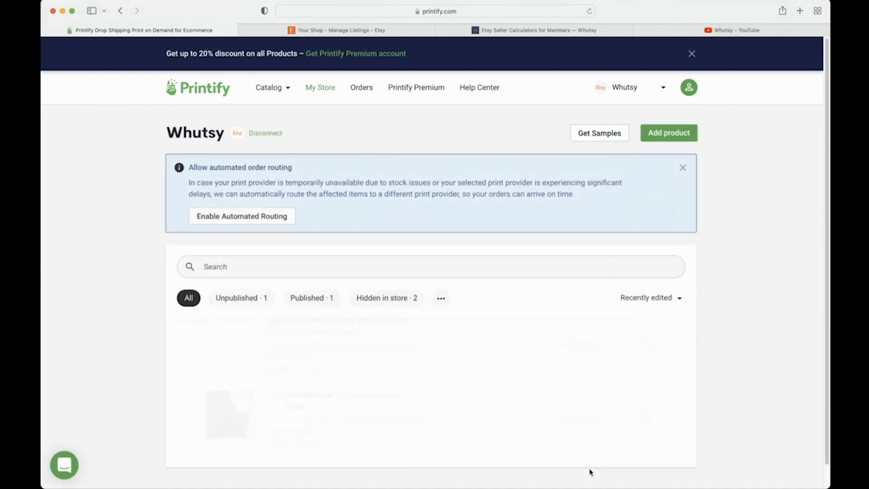
Step: Open the design editor for the order-numbered Zodiac Wrapping Paper copy
scroll(670, 326, "down", 3)
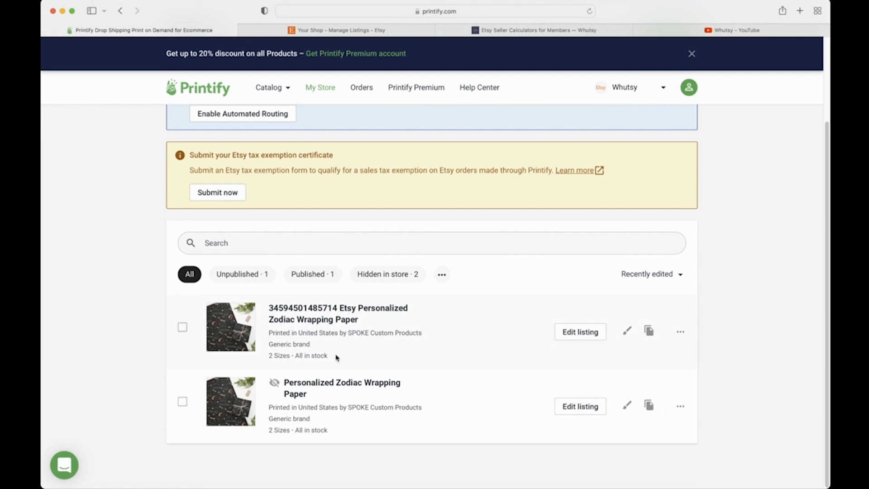
left_click(629, 329)
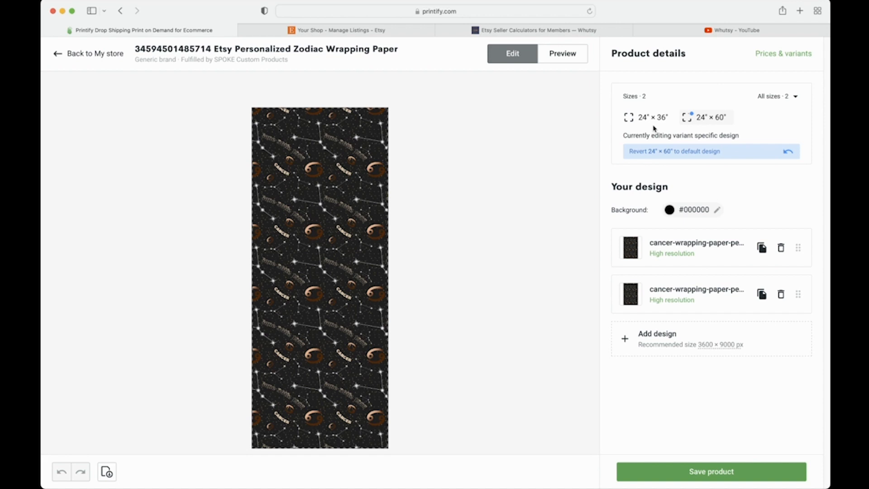
Step: Drop the 24" × 60" variant so only 24" × 36" remains, and save the product
left_click(764, 58)
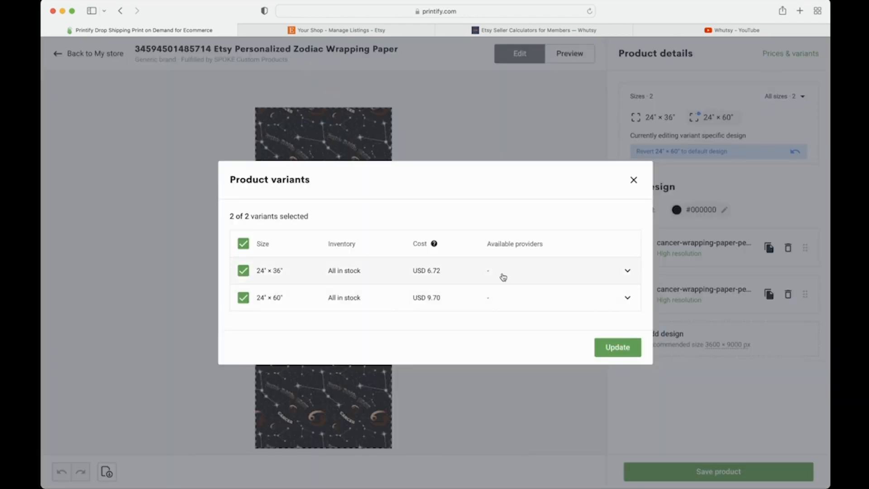
left_click(243, 298)
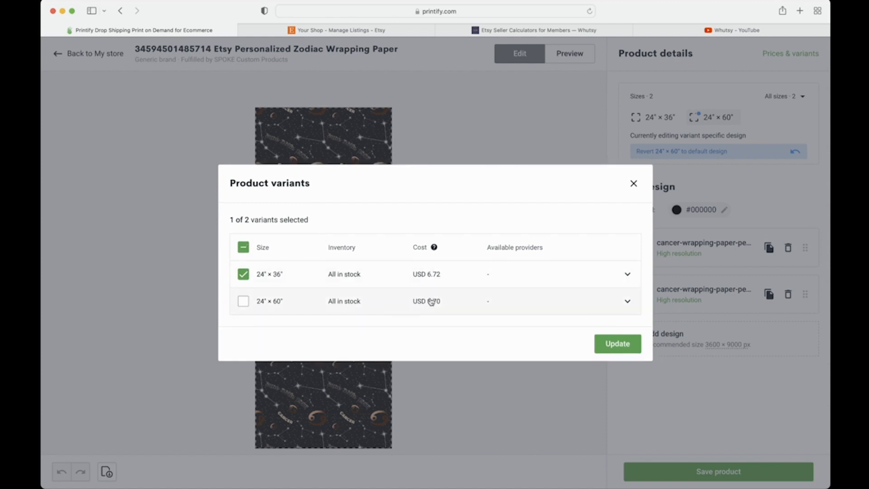
left_click(625, 337)
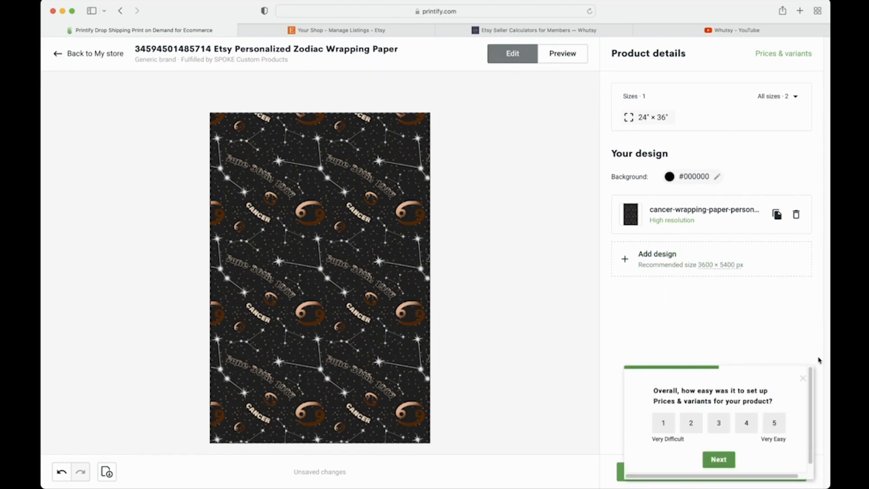
left_click(801, 378)
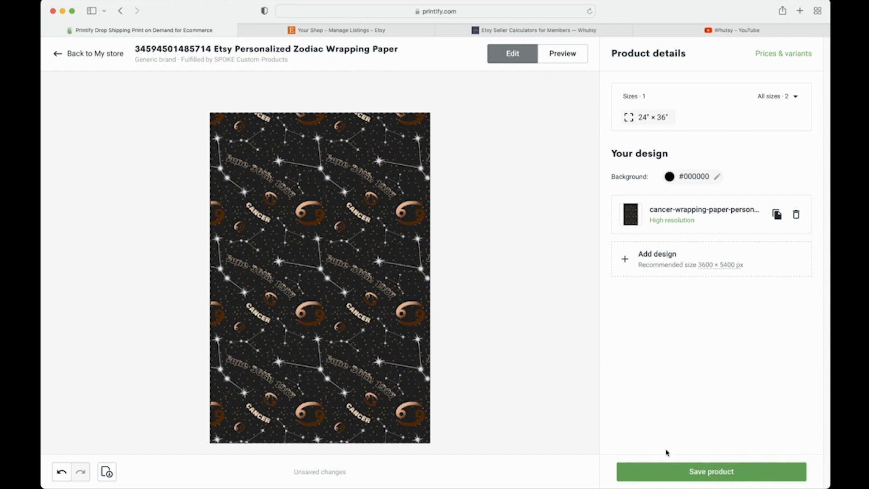
left_click(673, 473)
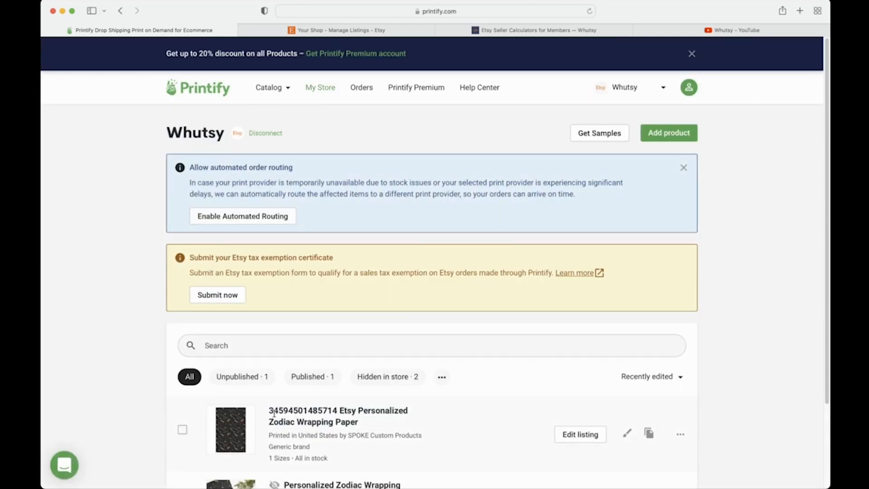
Step: Confirm the copy now lists 1 size in My Store, then go to the Orders page
scroll(274, 411, "down", 3)
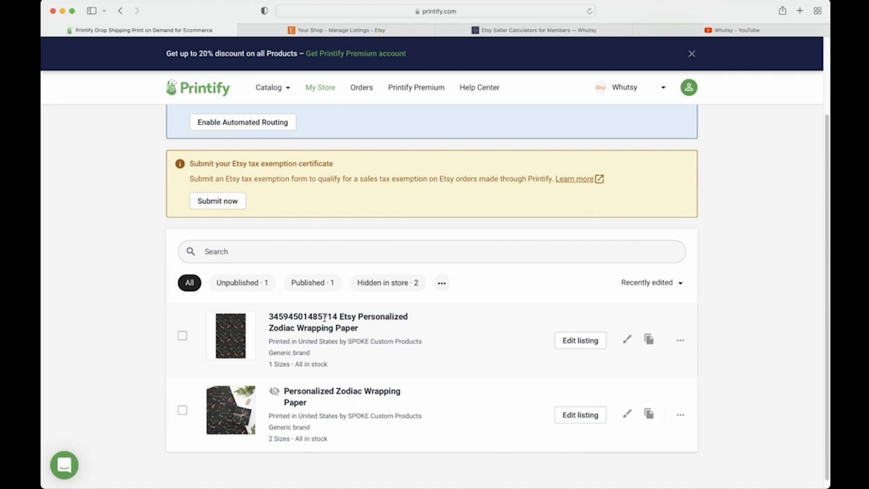
mouse_move(215, 337)
left_click(362, 88)
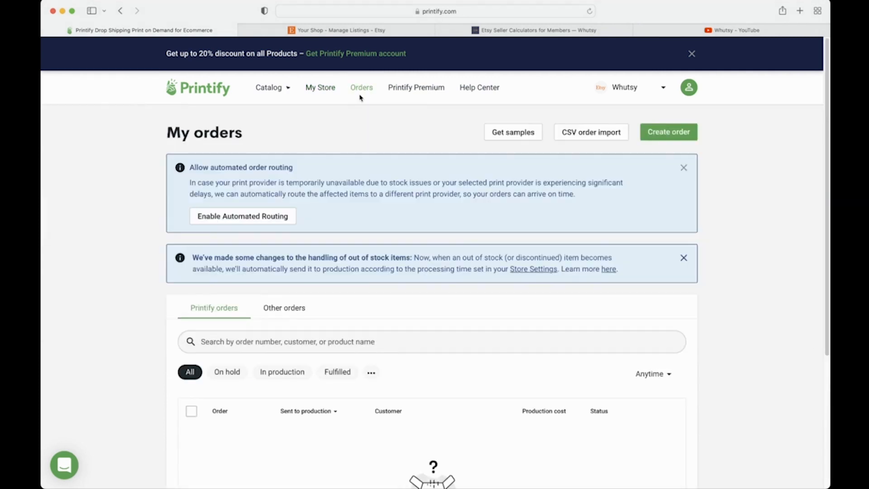
Step: Look over the empty My orders page, then switch to the Etsy listings
scroll(379, 285, "down", 4)
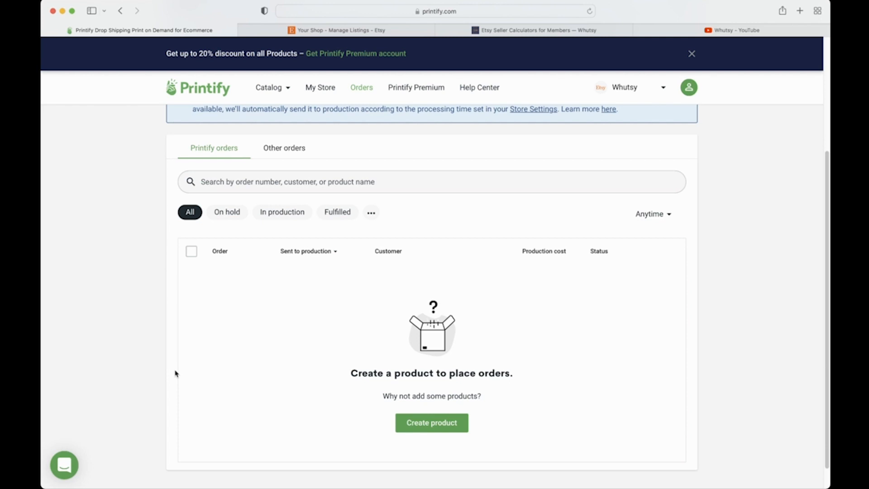
left_click(359, 30)
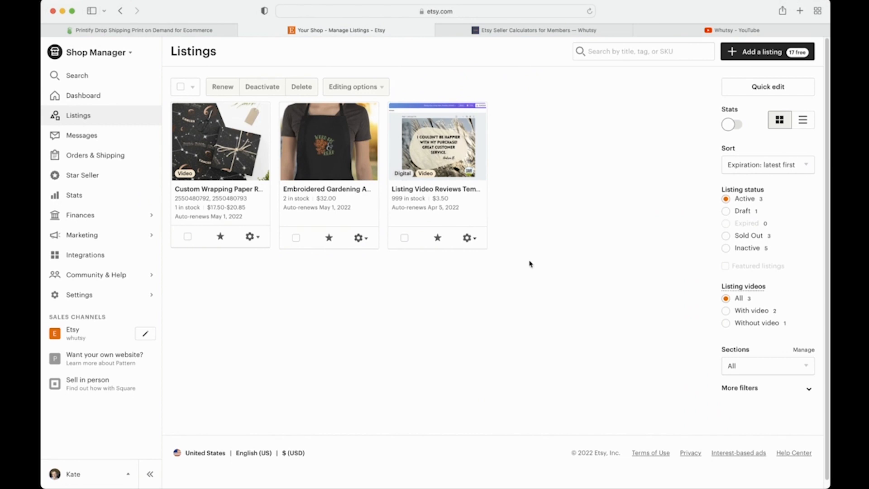
Step: Filter Etsy listings to Draft status, then return to Printify's orders page
left_click(727, 212)
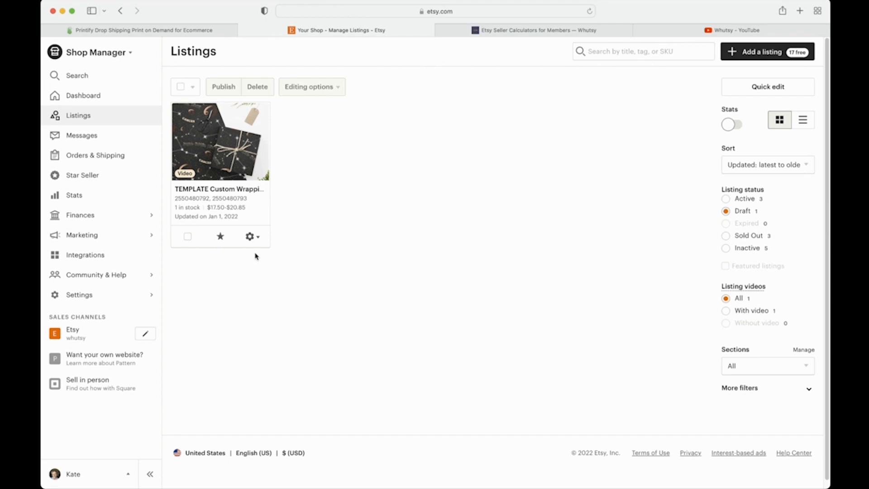
left_click(199, 30)
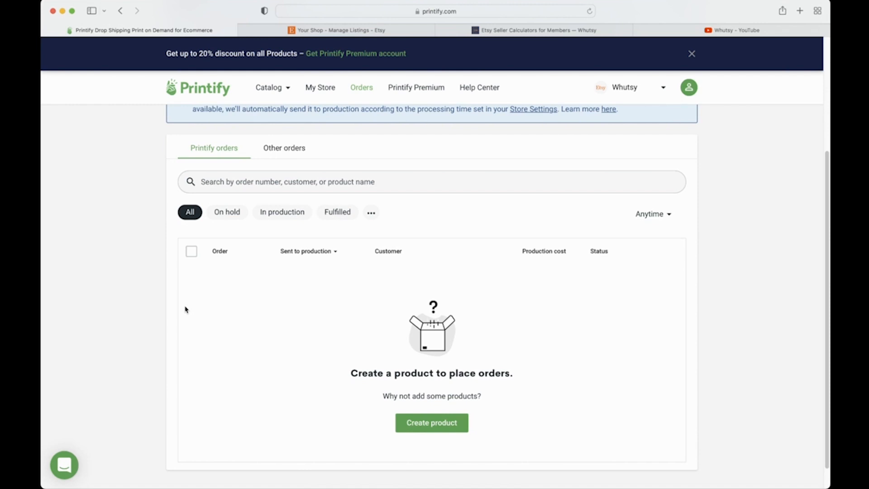
Step: Show the Other orders tab with its four Not imported orders
left_click(273, 154)
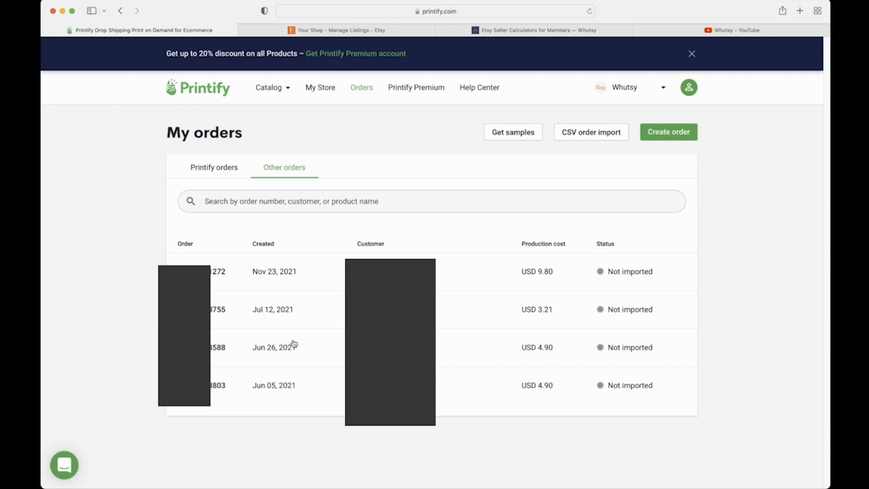
Step: Search for an order number, clear the search, and open the November 23, 2021 order
left_click(379, 199)
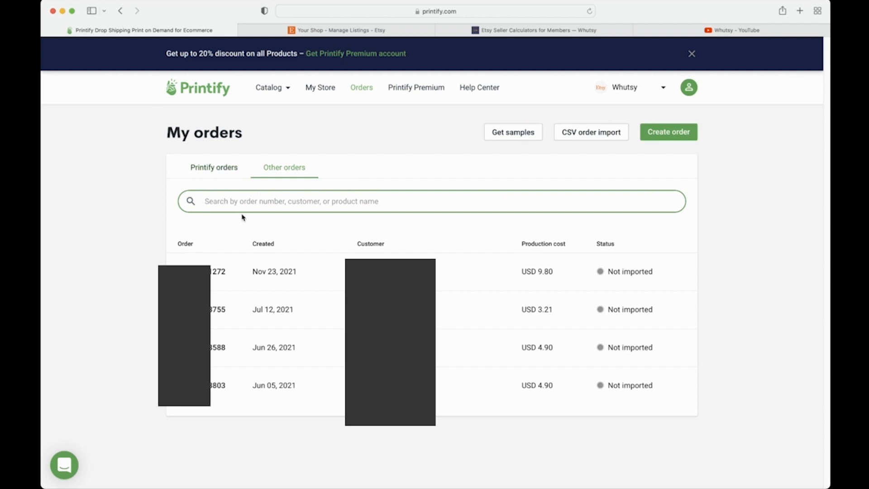
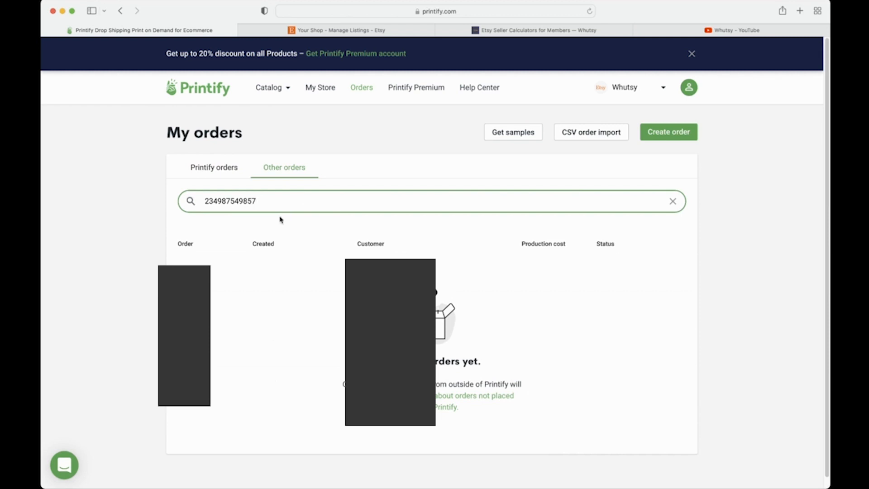
left_click(673, 201)
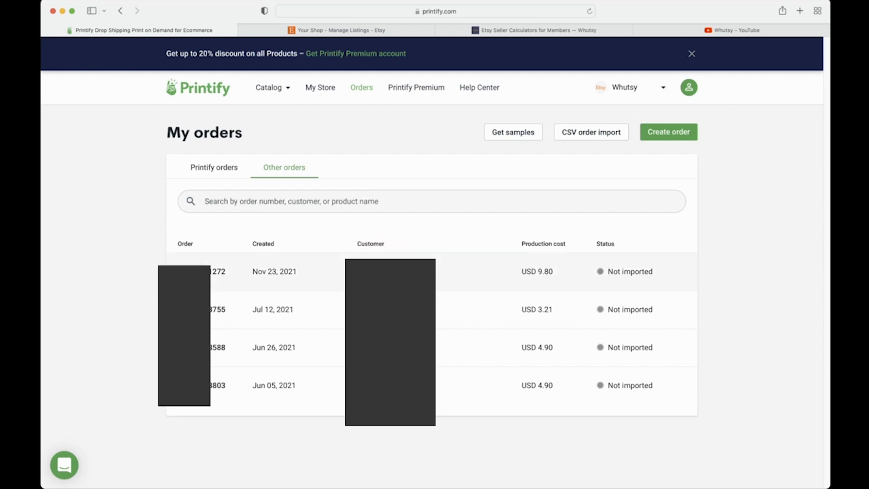
left_click(334, 281)
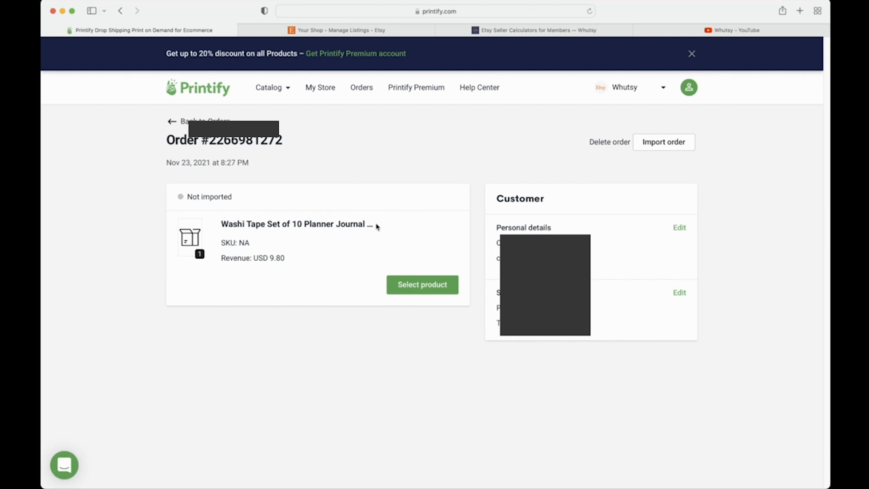
Step: Check the ordered item's title and order number, then open Select product for the washi tape item
left_click_drag(375, 225, 222, 224)
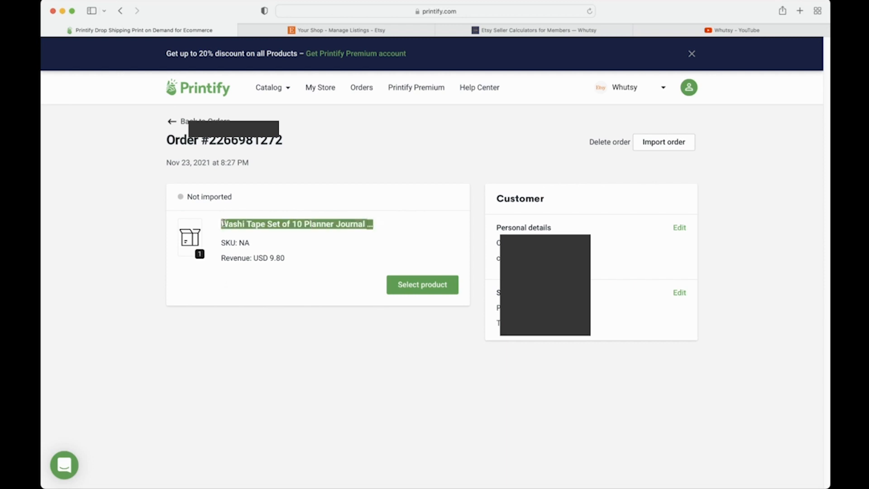
left_click(299, 288)
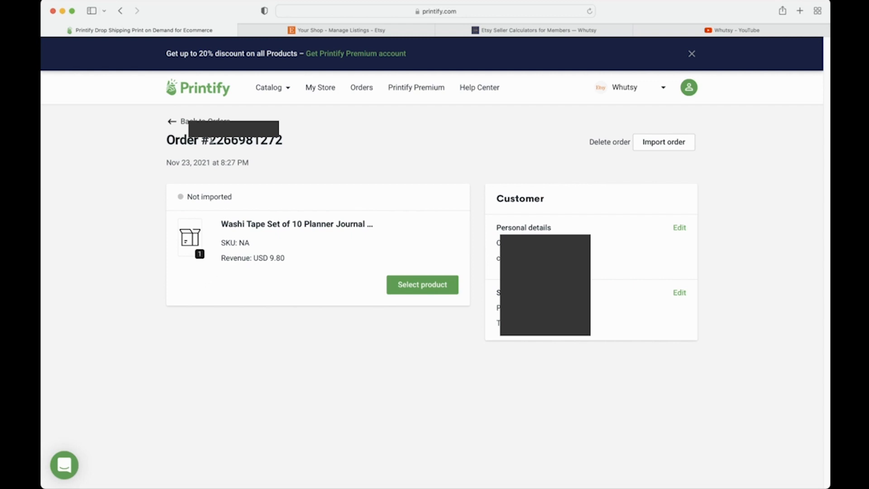
left_click_drag(210, 140, 284, 141)
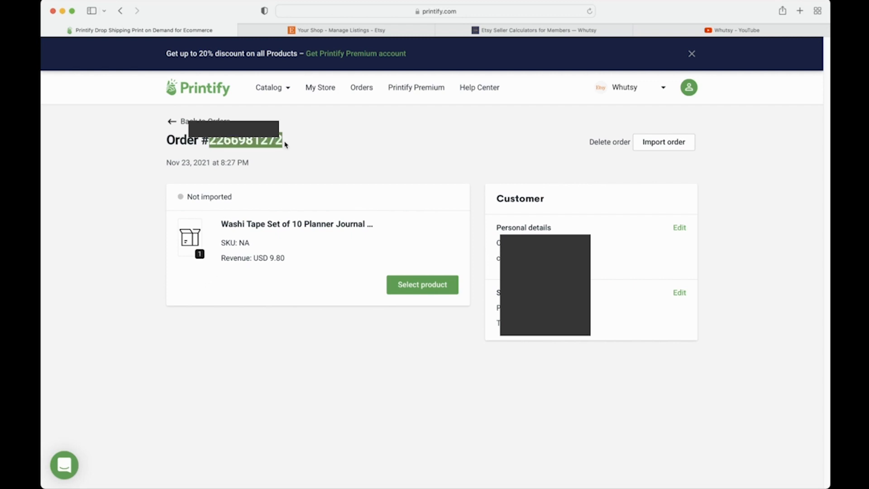
left_click(285, 144)
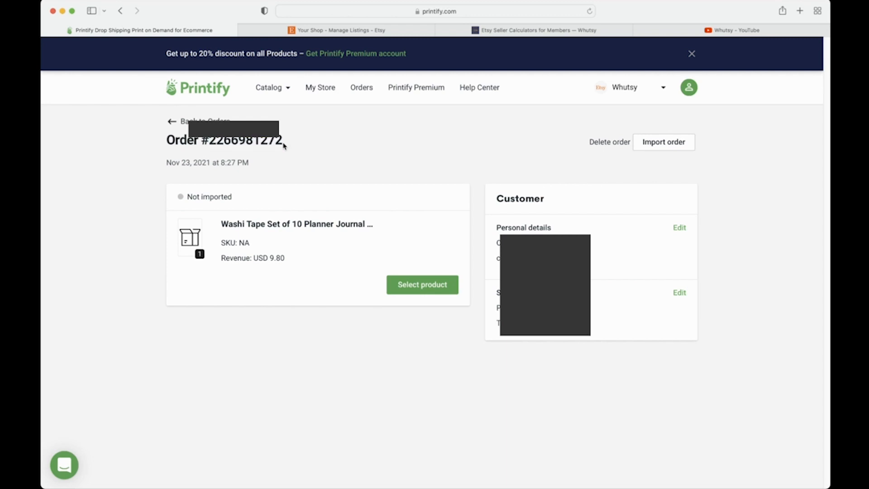
left_click_drag(283, 141, 359, 175)
left_click(382, 240)
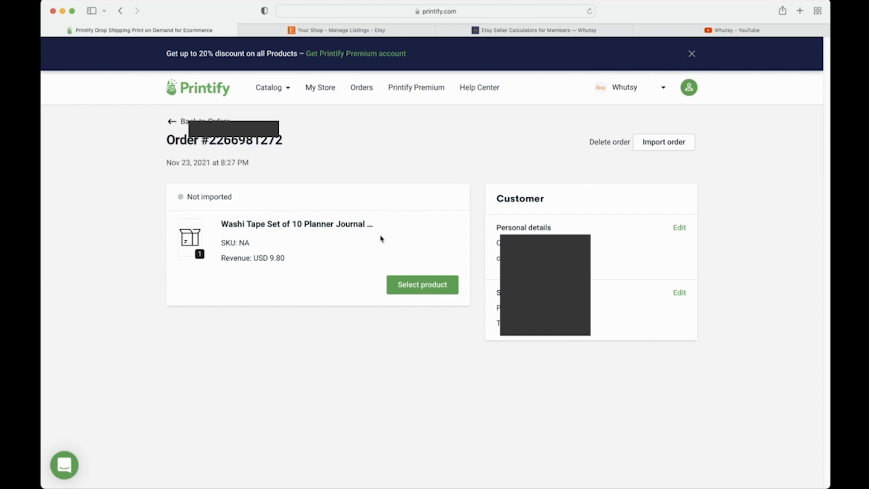
left_click(410, 285)
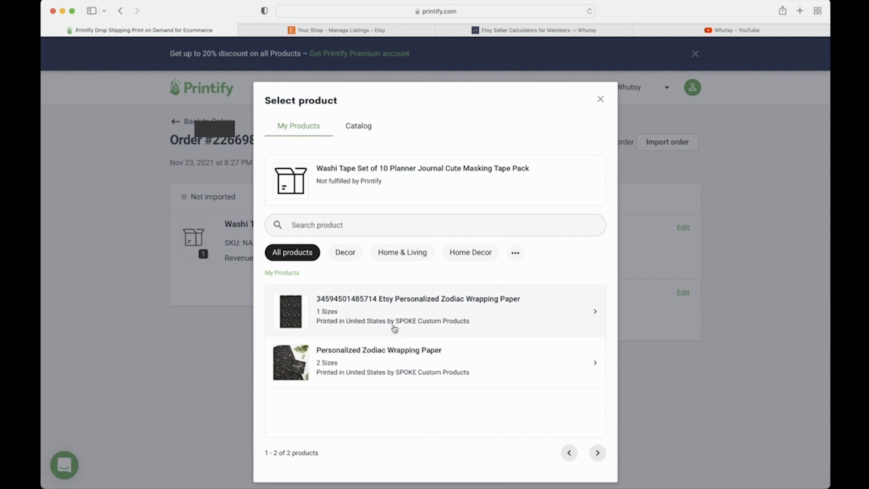
Step: Under My Products, pick the order-numbered Etsy Personalized Zodiac Wrapping Paper in its 24" × 36" variant
left_click(386, 225)
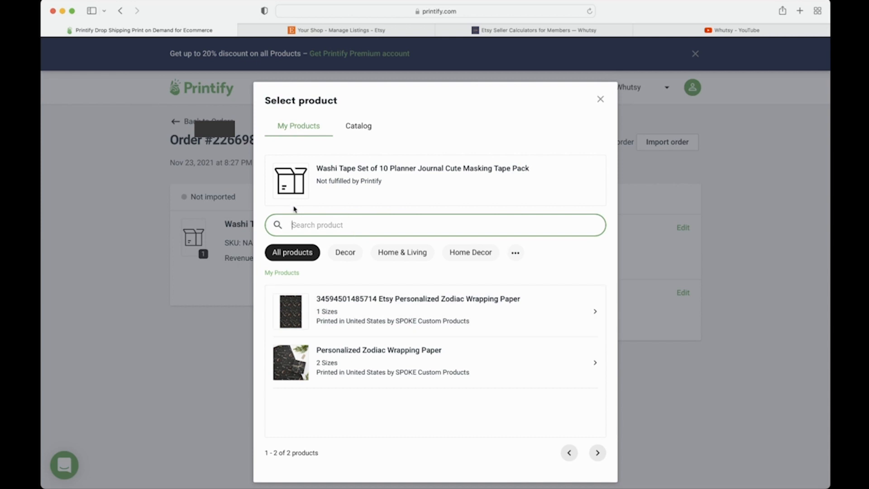
left_click(455, 313)
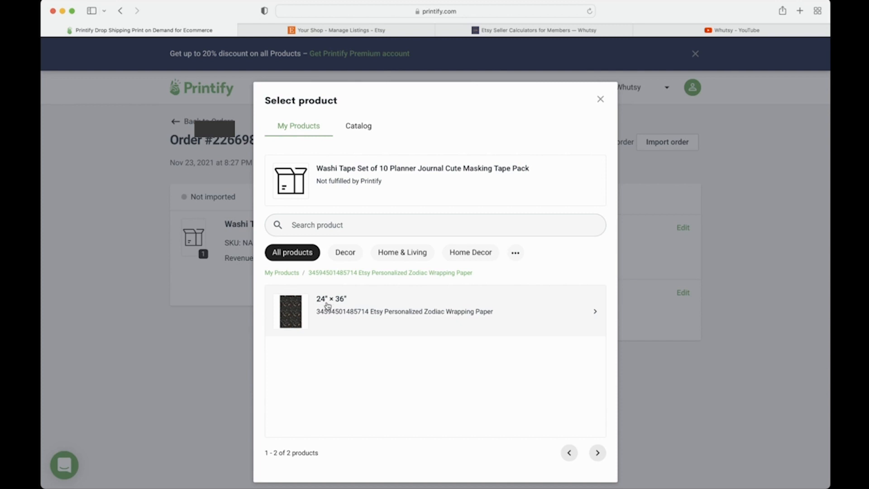
left_click(344, 306)
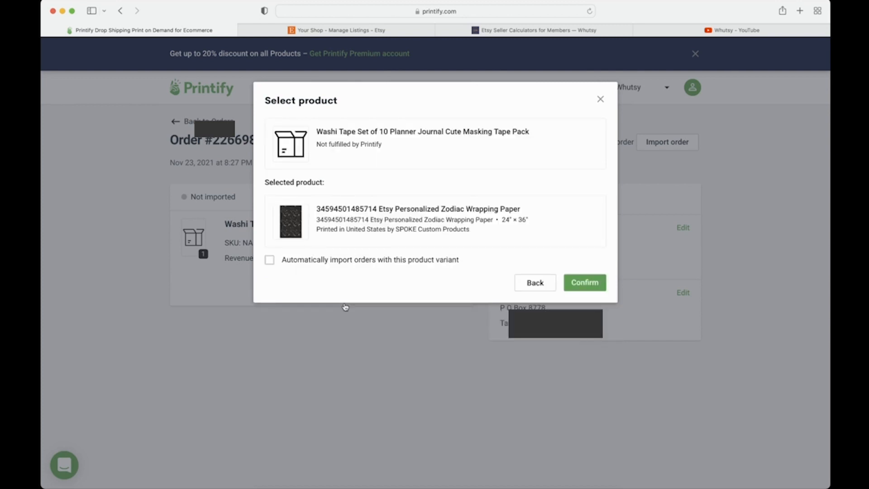
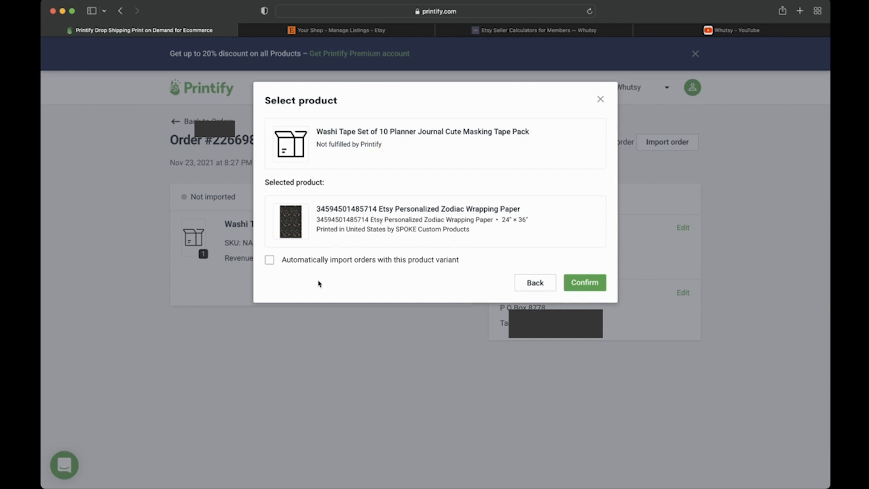
Step: Match the washi tape order to the 24" × 36" Zodiac Wrapping Paper with automatic import enabled
left_click(270, 262)
left_click(374, 268)
left_click(271, 264)
left_click(271, 264)
left_click(271, 265)
left_click(570, 286)
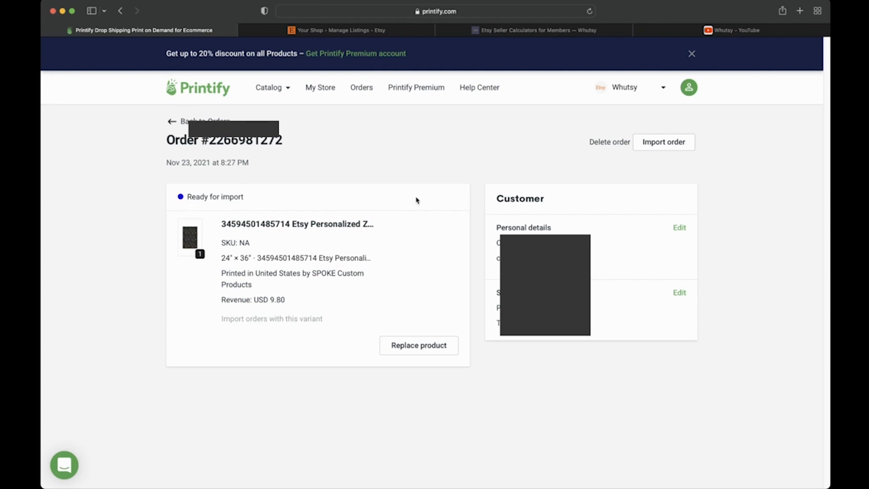
Step: Import the order into Printify as an on-hold Zodiac Wrapping Paper order costing USD 6.72
left_click(653, 146)
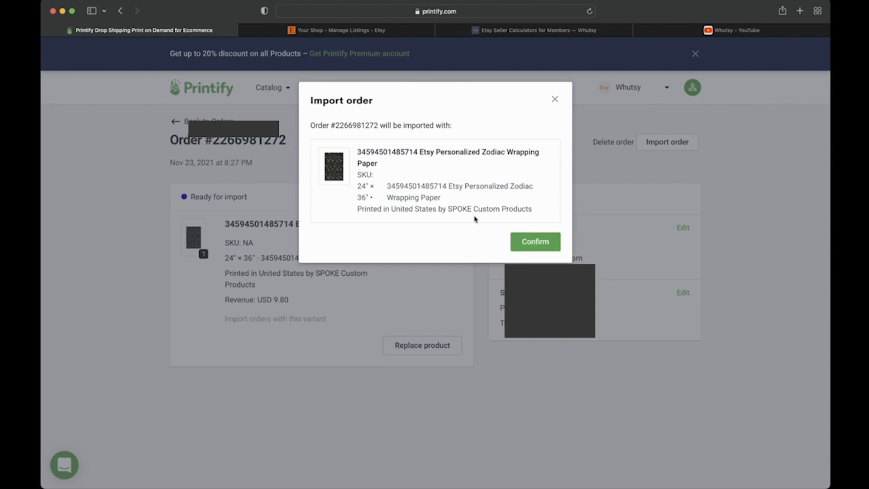
left_click(535, 242)
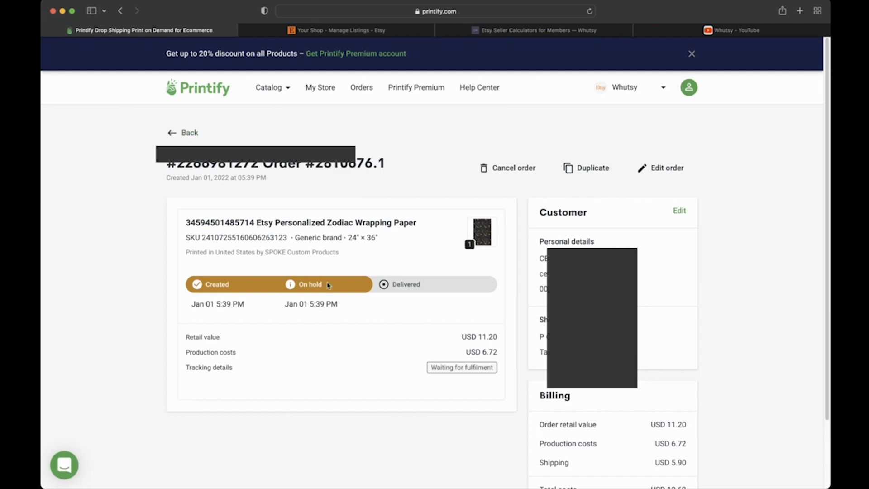
left_click(175, 132)
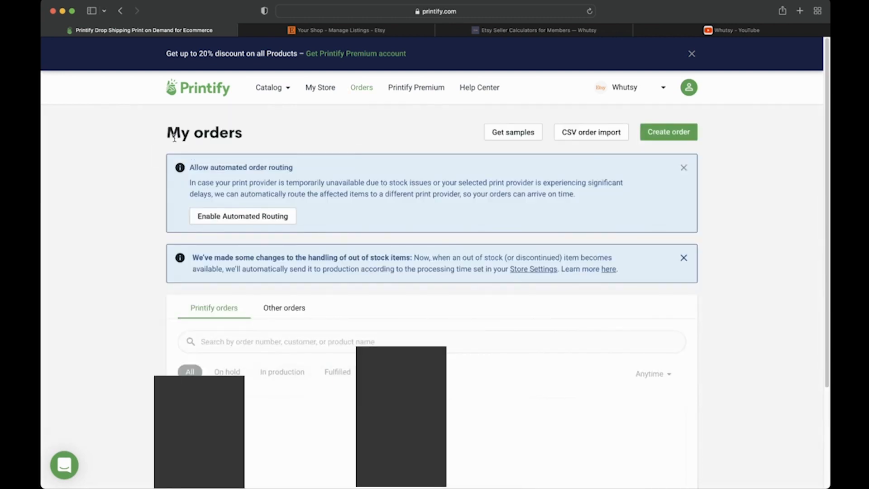
scroll(167, 204, "down", 3)
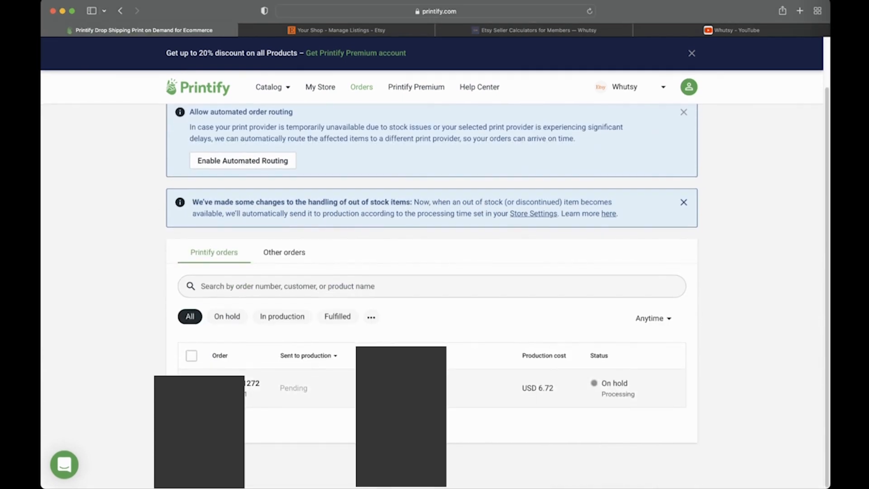
left_click(422, 388)
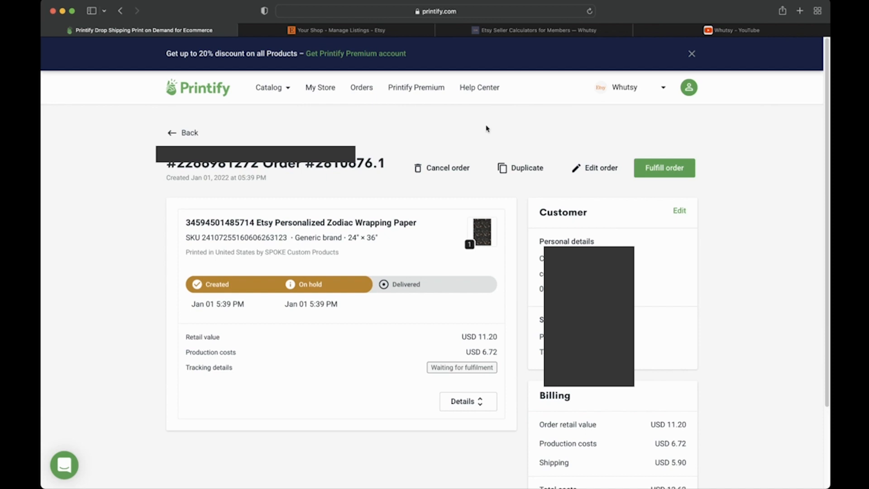
Step: Return to My orders, glance at Other orders, then review the Printify orders list
left_click(181, 132)
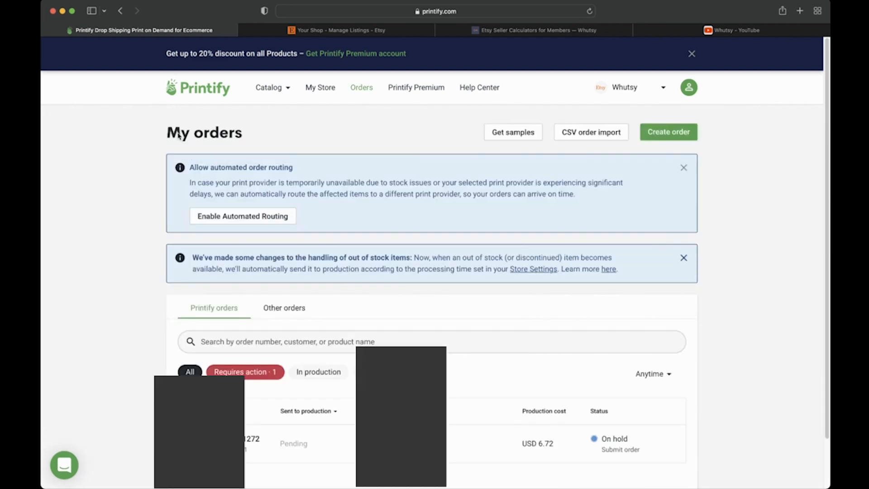
scroll(95, 262, "down", 2)
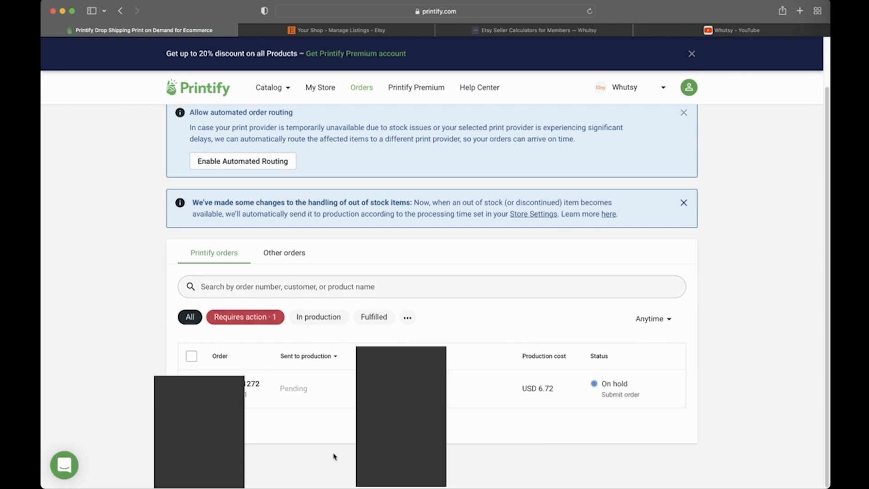
left_click(290, 261)
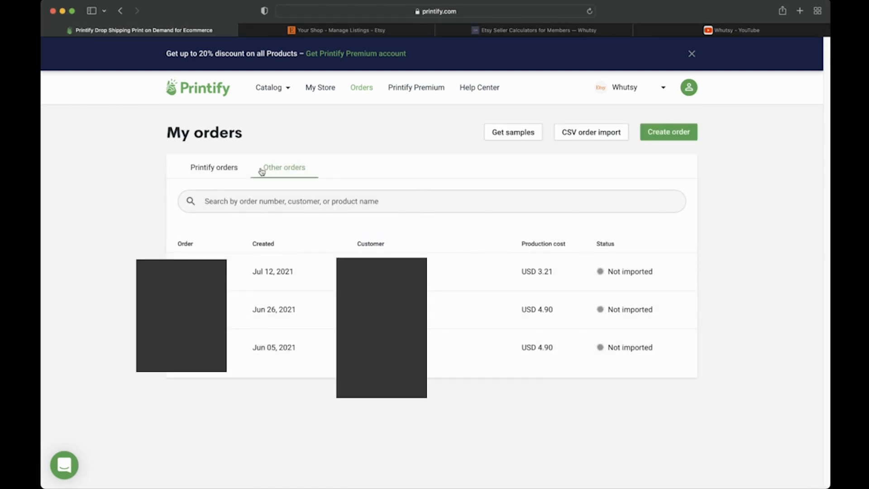
left_click(219, 170)
scroll(152, 351, "down", 2)
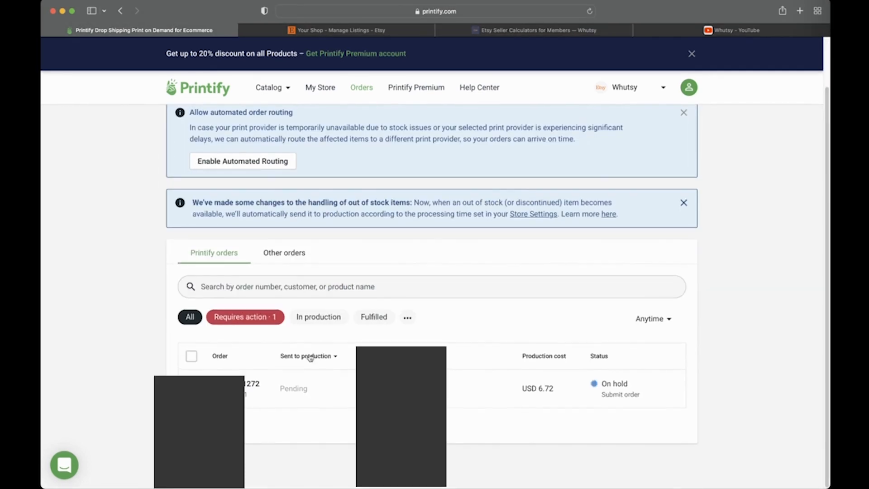
mouse_move(630, 391)
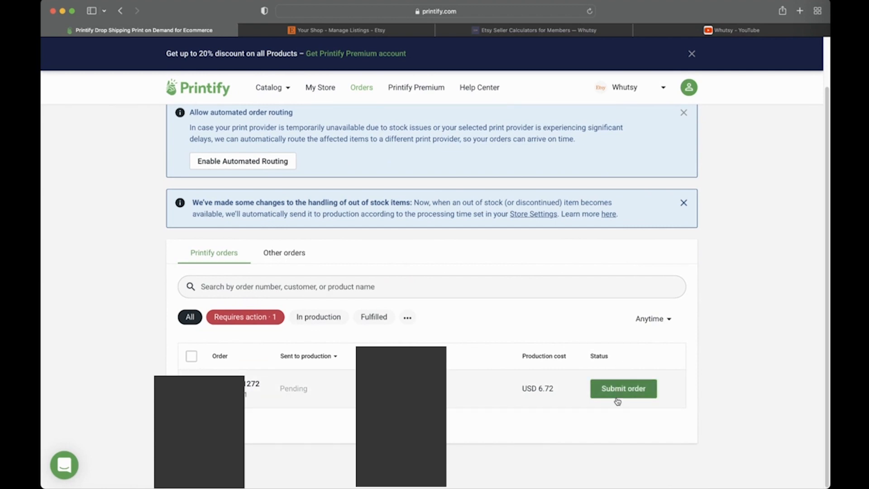
Step: Open the on-hold Zodiac Wrapping Paper order showing its USD 11.20 retail value
left_click(403, 382)
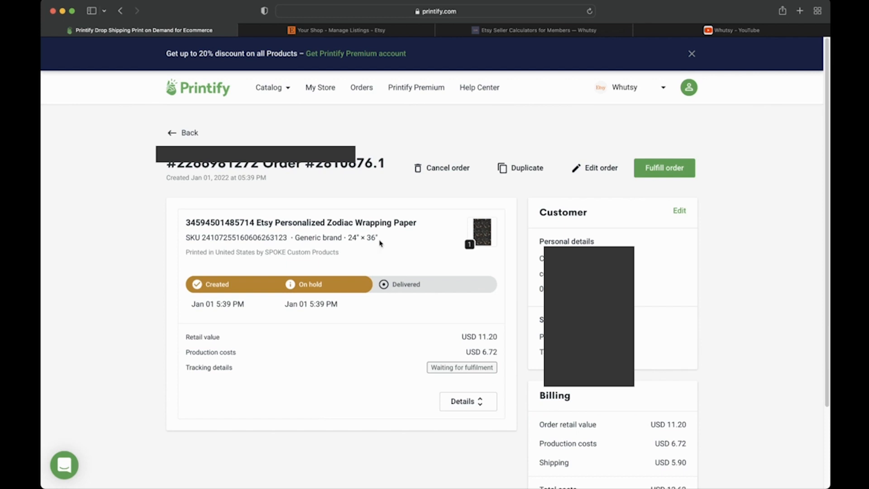
Step: Cancel the wrapping paper order and return to My orders
left_click(447, 177)
left_click(528, 299)
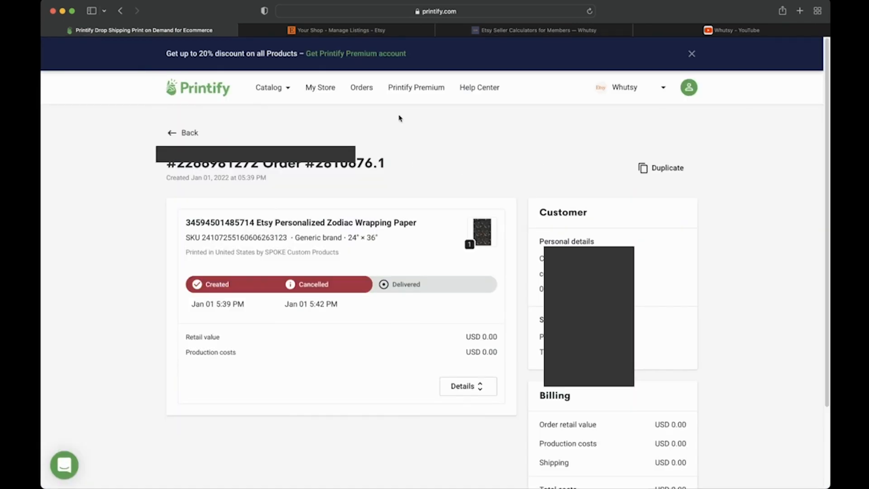
left_click(168, 132)
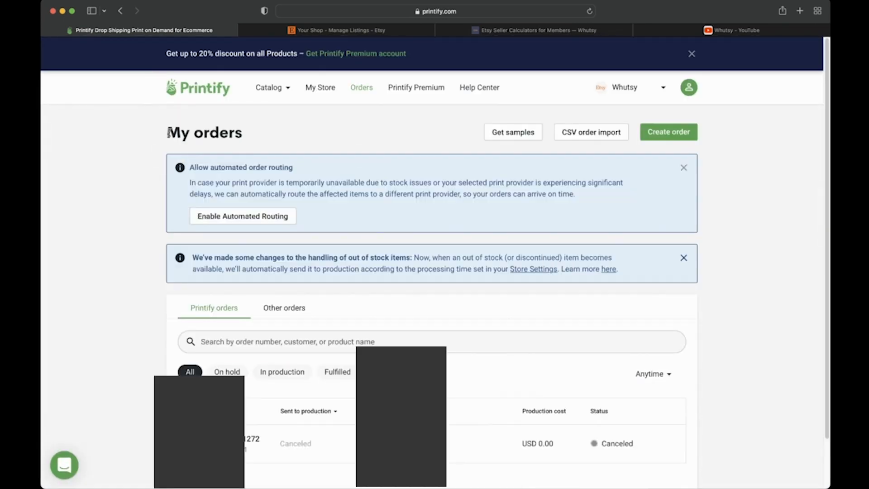
Step: Start a sample order listing the store's Zodiac Wrapping Paper products
scroll(142, 245, "down", 2)
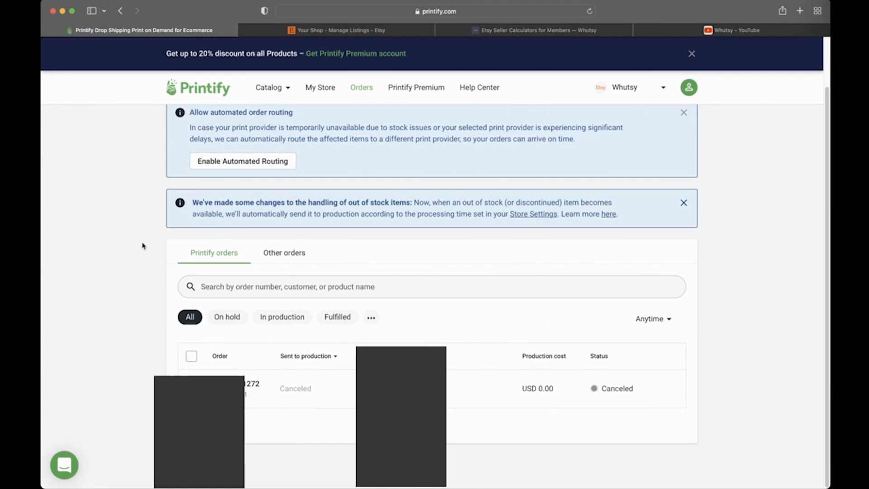
scroll(142, 245, "up", 2)
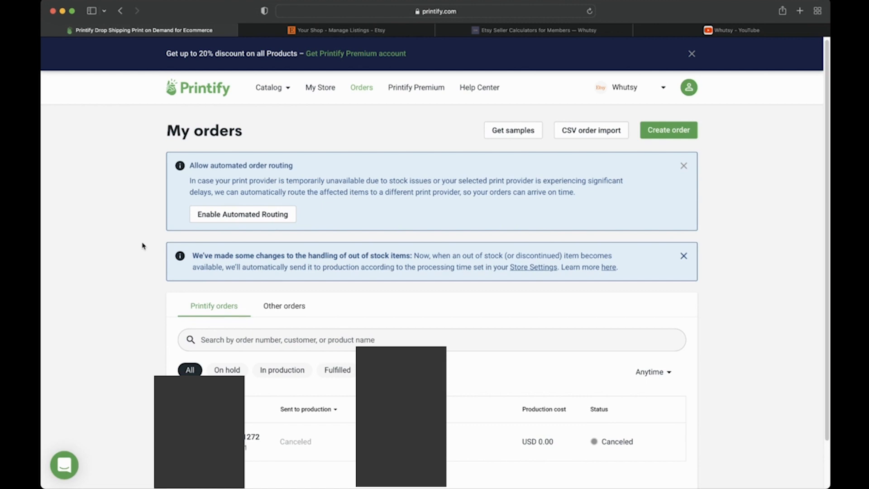
scroll(142, 245, "down", 2)
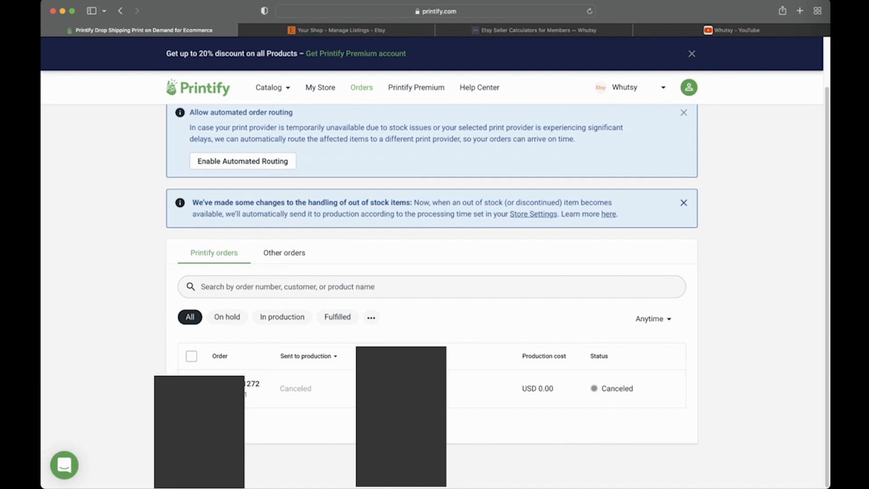
scroll(421, 247, "up", 2)
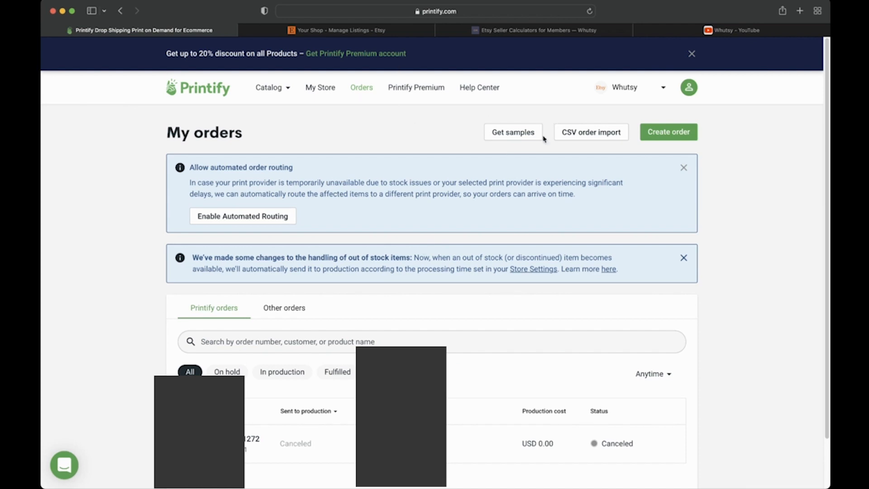
left_click(509, 138)
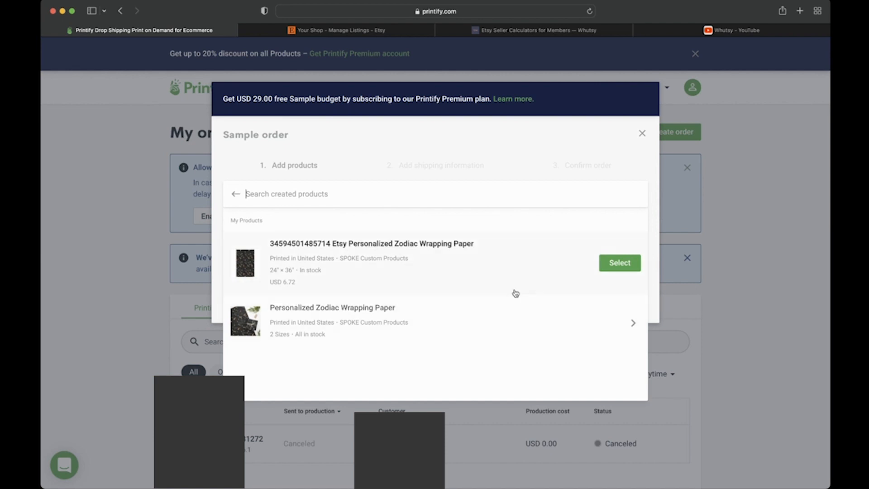
Step: View the Zodiac Wrapping Paper sizes, then close the sample order without adding products
left_click(540, 331)
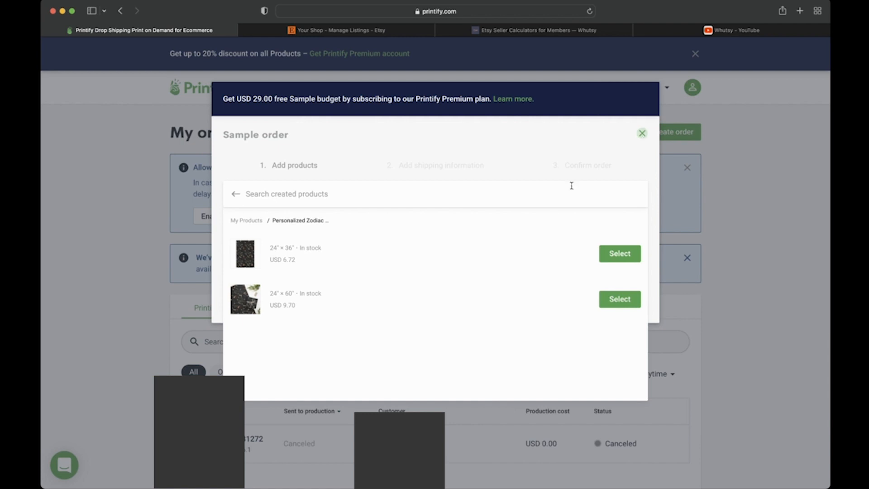
left_click(236, 194)
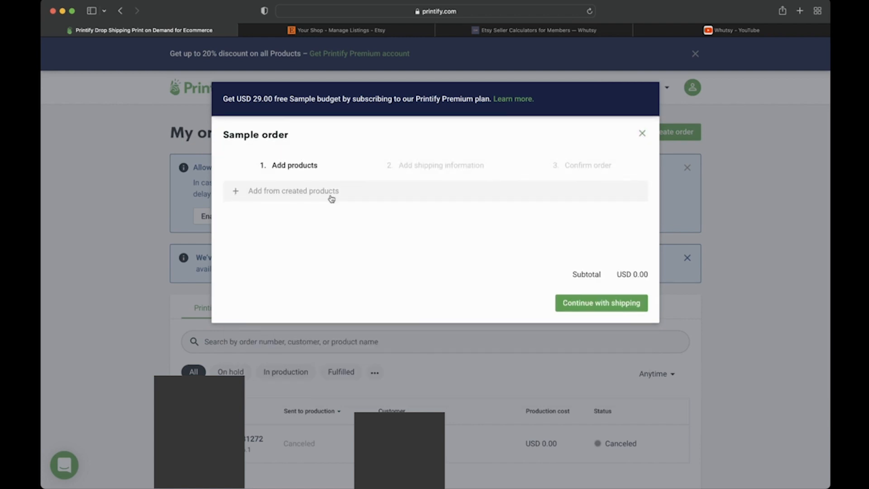
left_click(643, 136)
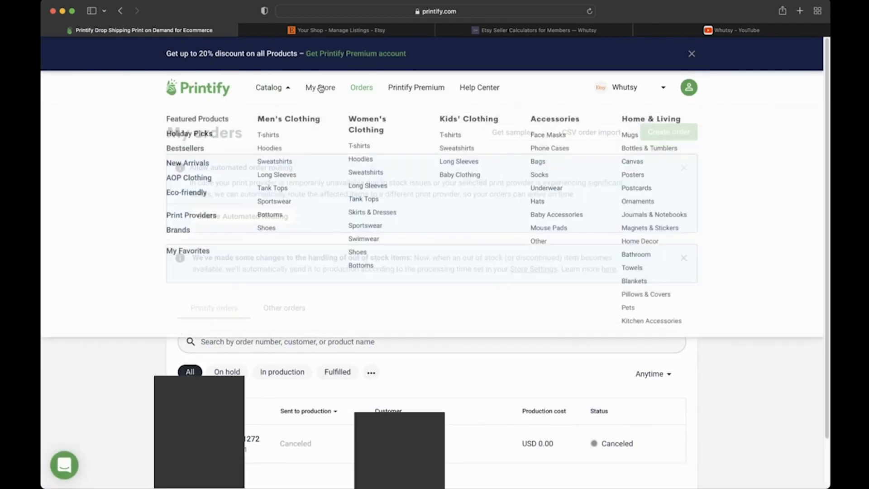
Step: From the Whutsy My Store page, start a sample order for the Zodiac Wrapping Paper
left_click(321, 89)
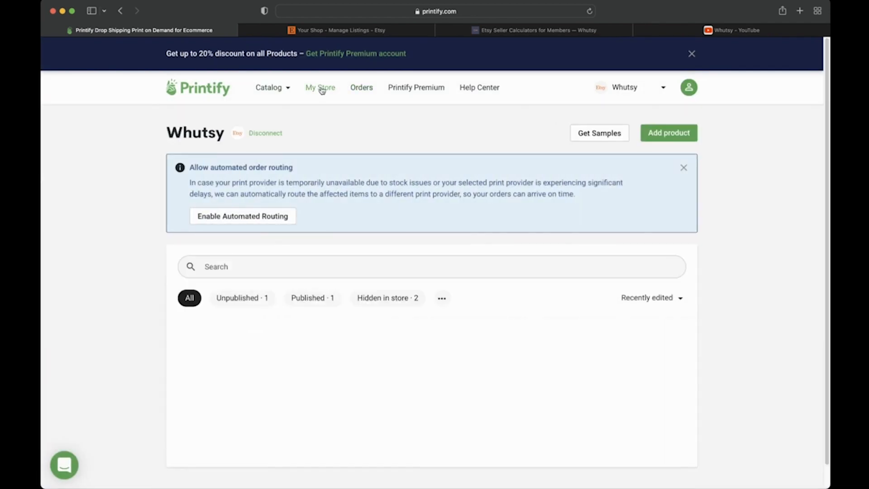
scroll(243, 312, "down", 3)
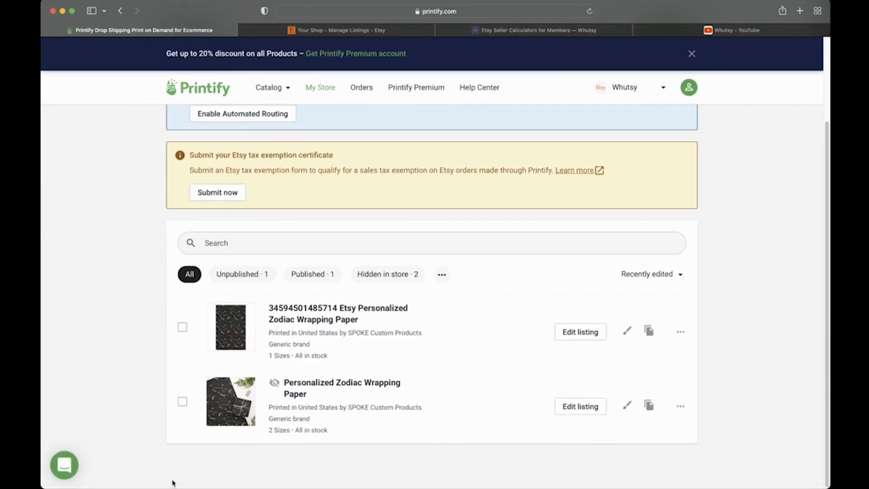
scroll(138, 335, "up", 1)
scroll(138, 336, "up", 2)
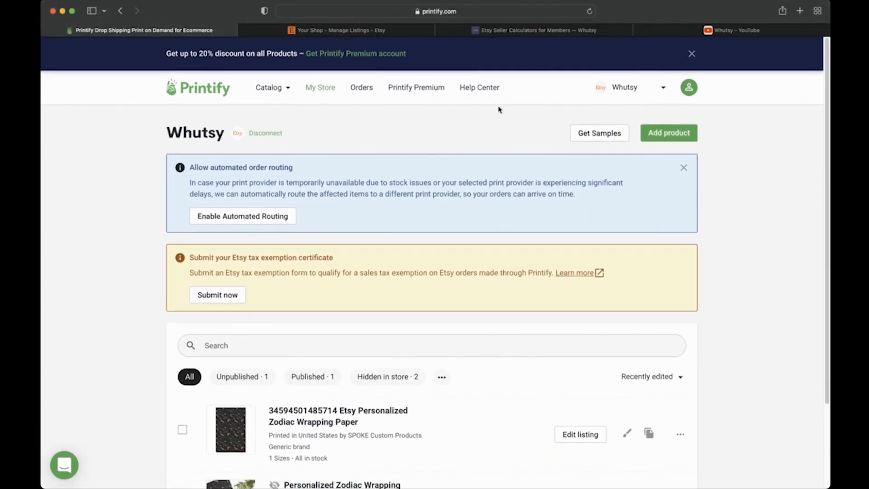
left_click(606, 138)
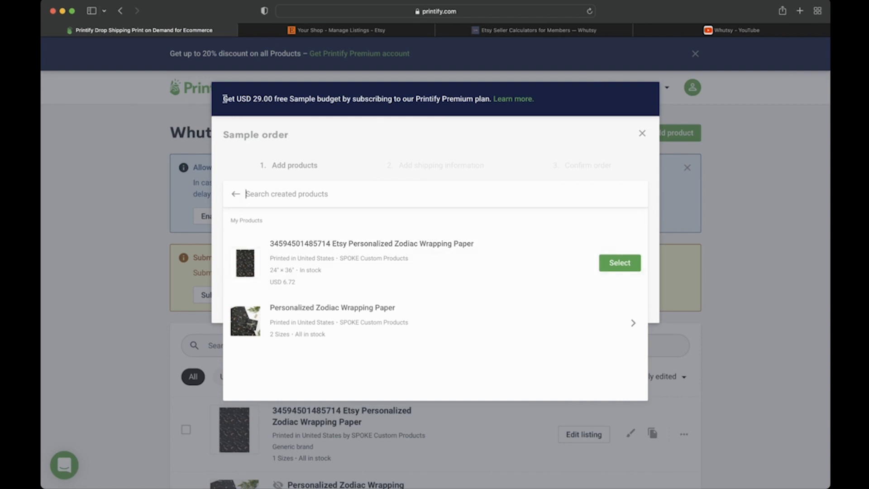
Step: Highlight the Premium free sample budget offer, then close the sample order
left_click_drag(224, 99, 495, 101)
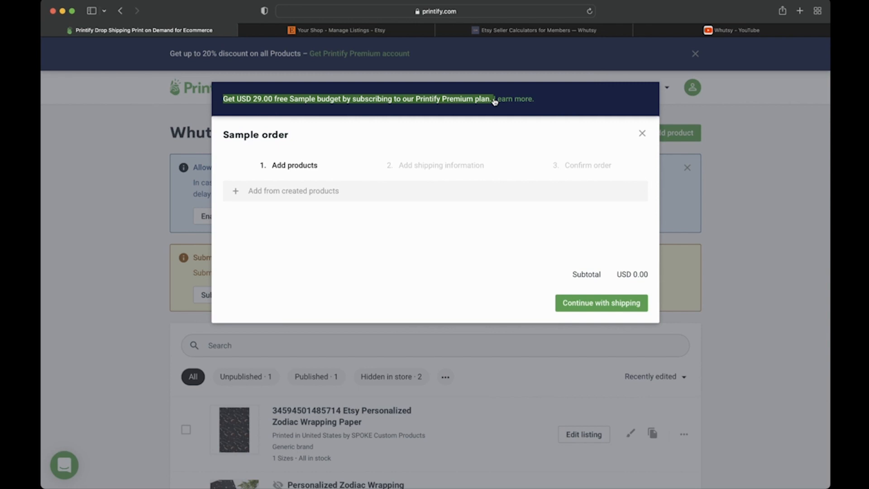
left_click(642, 133)
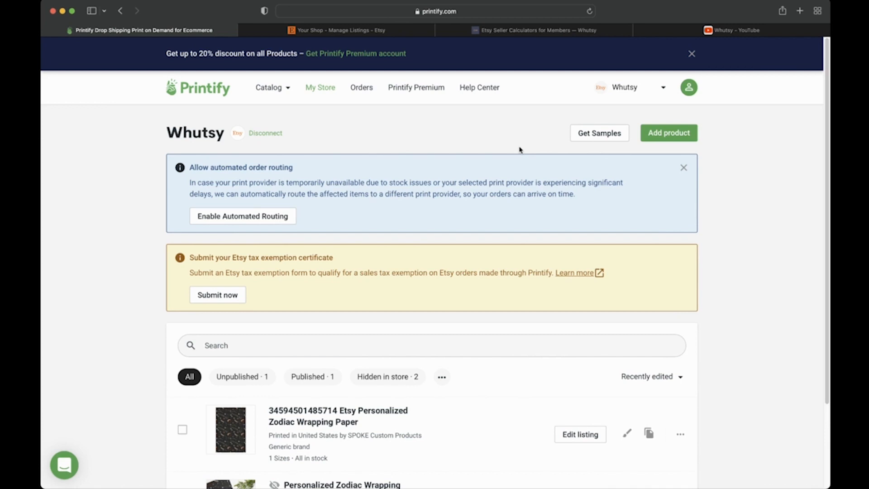
Step: Review the store's product list, then open the Printify Premium offer at USD 29/month
scroll(519, 150, "down", 3)
scroll(518, 148, "up", 3)
scroll(475, 178, "down", 3)
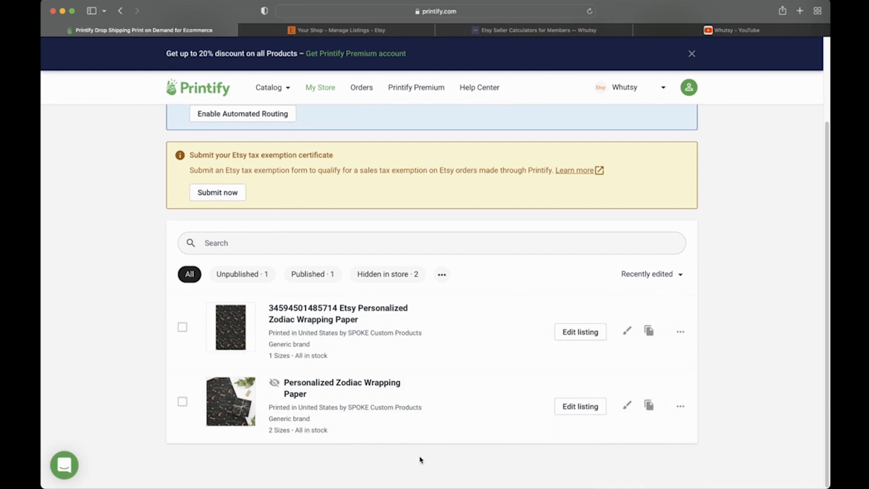
scroll(420, 459, "up", 3)
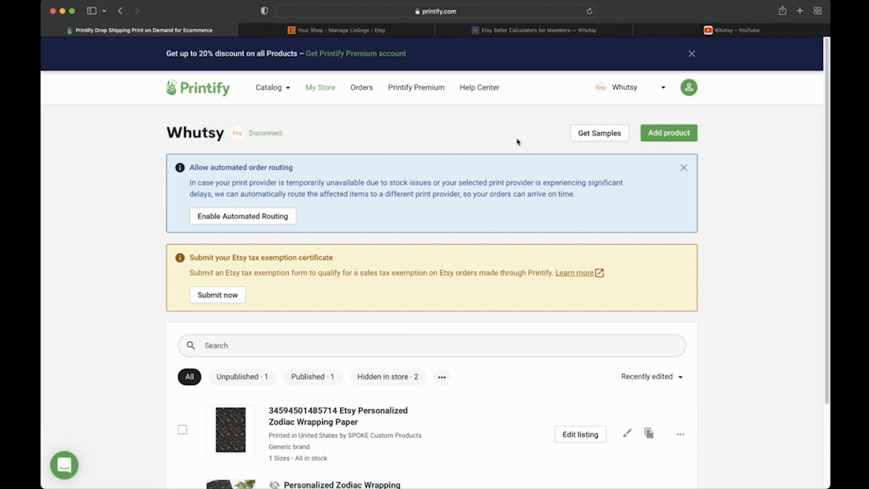
left_click(428, 89)
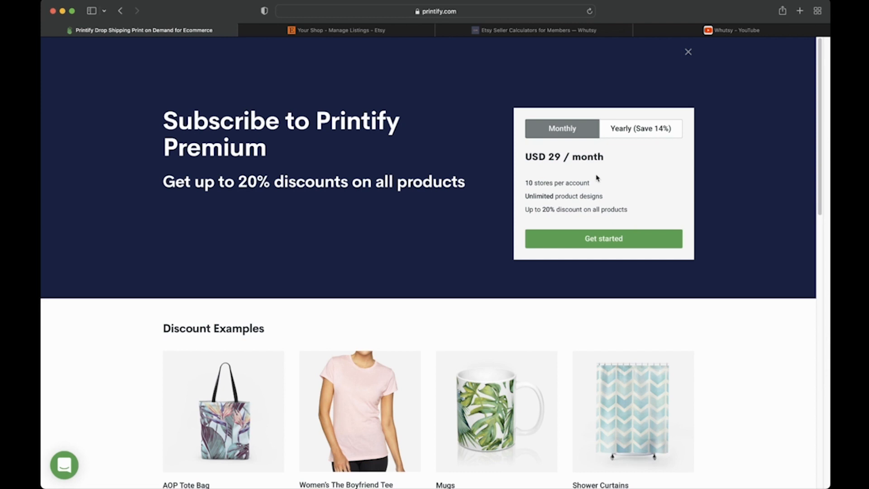
Step: Switch Premium to yearly billing at USD 24.99/month and inspect the Mugs discount prices
left_click(642, 131)
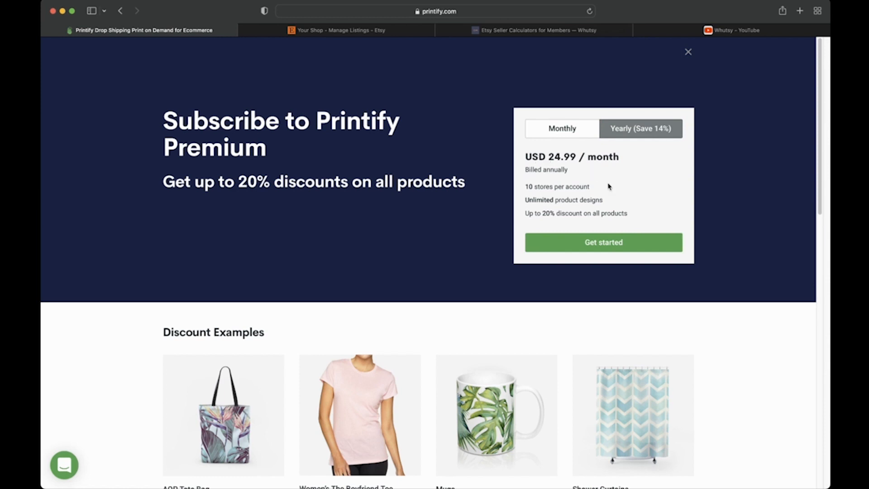
scroll(609, 187, "down", 5)
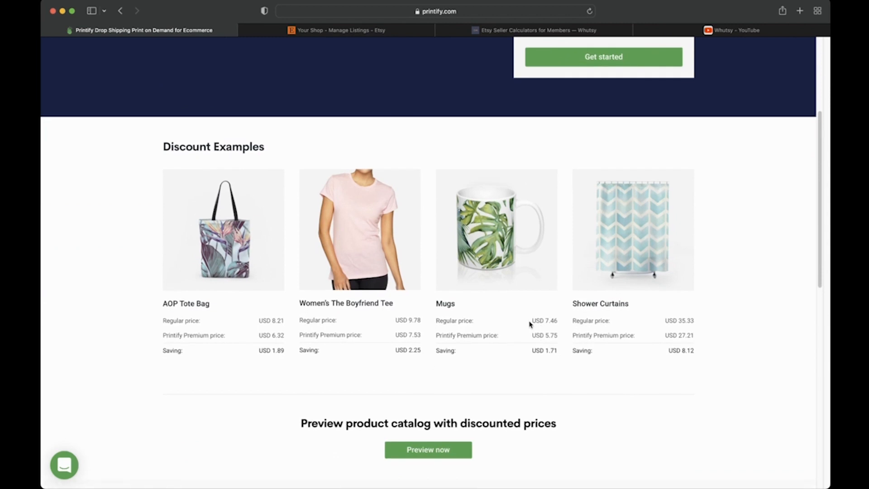
left_click_drag(529, 324, 549, 340)
left_click(563, 362)
left_click_drag(560, 352, 534, 320)
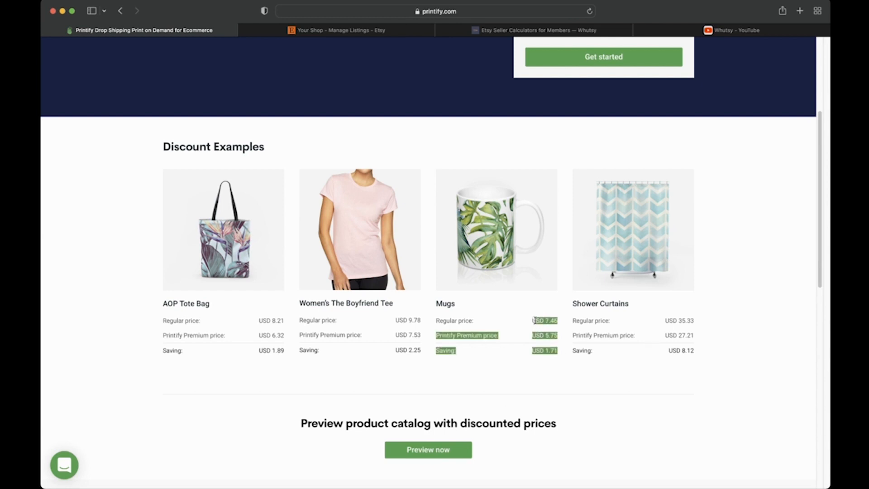
left_click(521, 352)
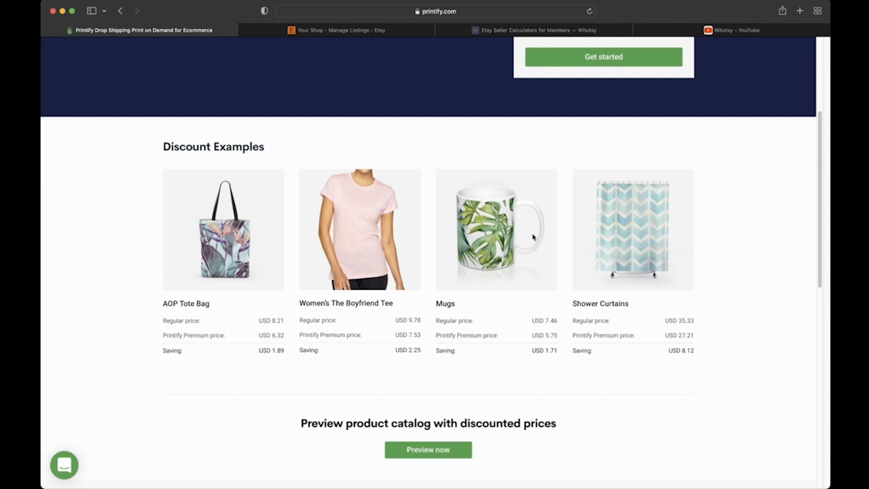
scroll(527, 204, "up", 5)
Step: Dismiss the Premium offer and begin adding a new store from the store management list
left_click(686, 52)
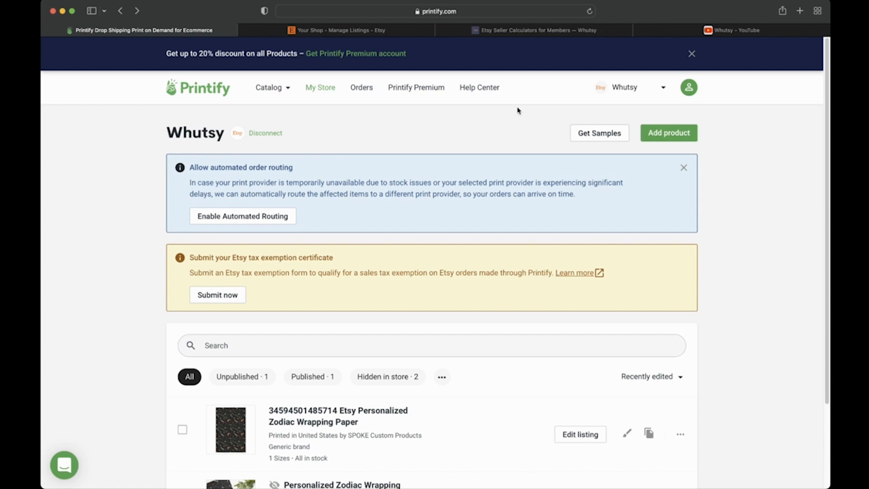
left_click(665, 90)
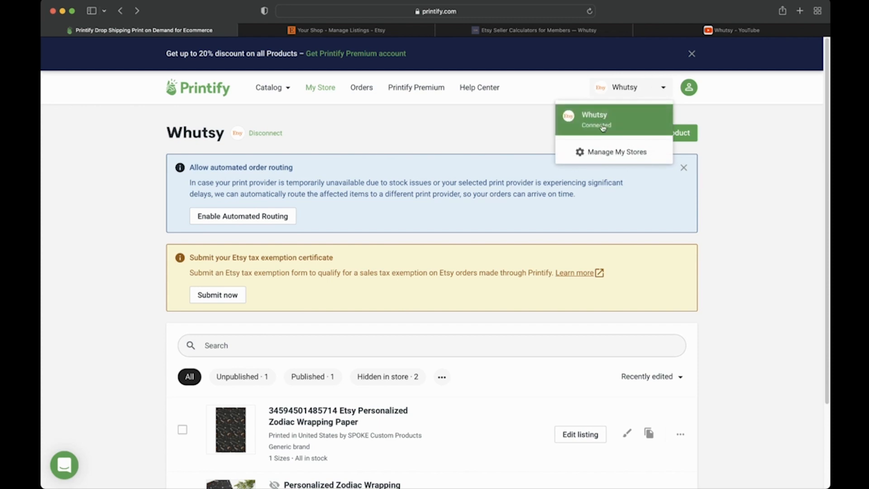
left_click(602, 157)
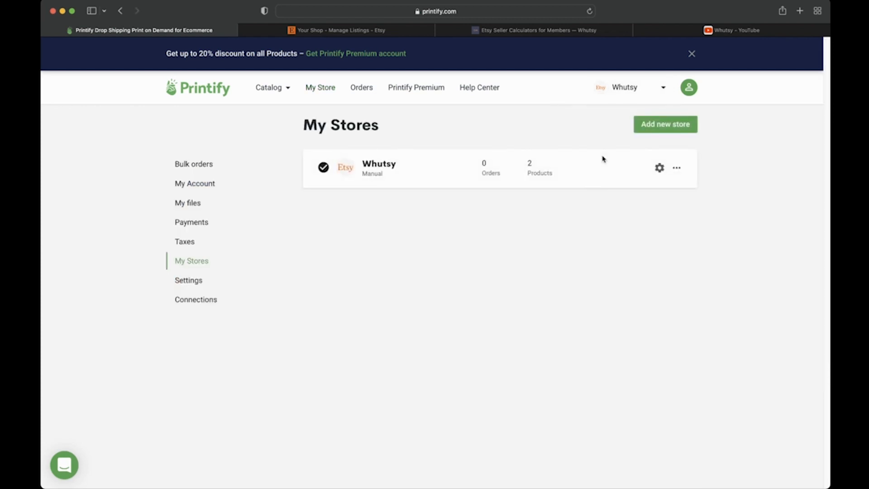
left_click(665, 126)
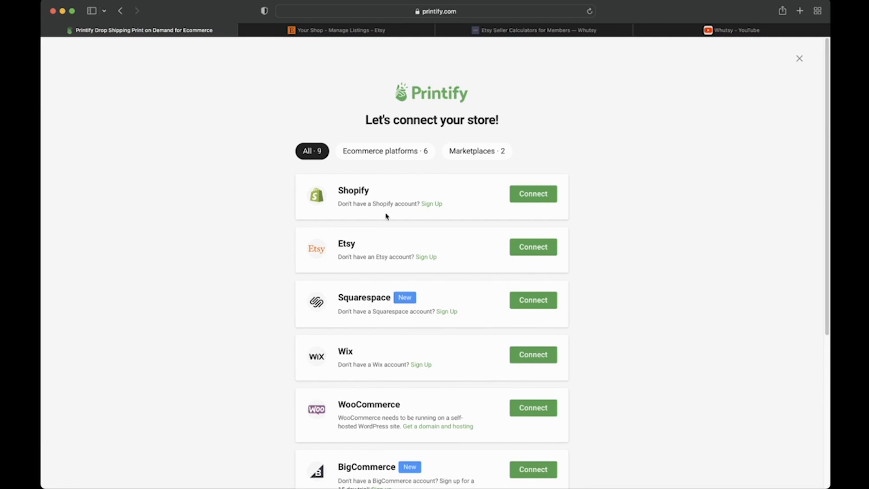
scroll(387, 216, "down", 2)
scroll(387, 213, "down", 3)
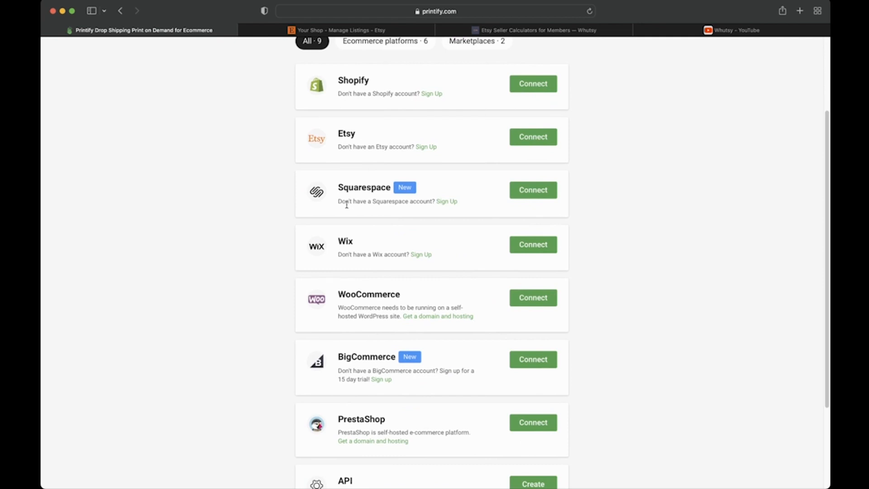
scroll(347, 205, "down", 5)
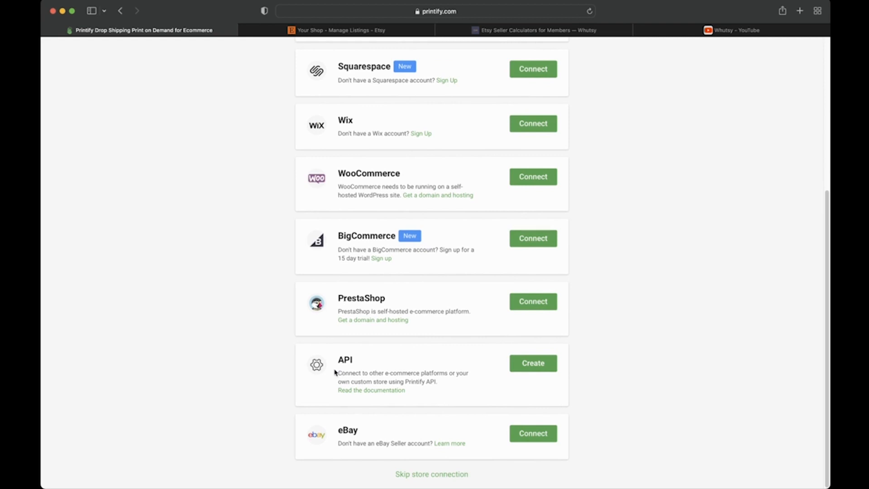
left_click_drag(335, 362, 376, 372)
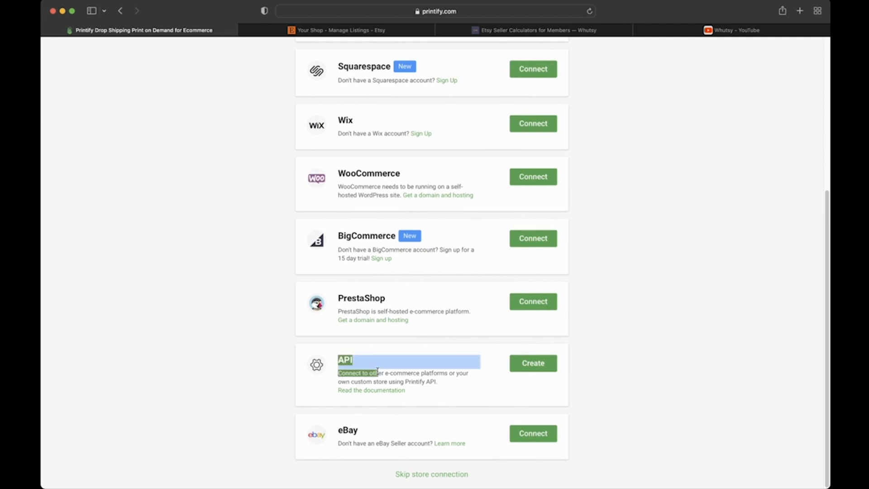
left_click(327, 382)
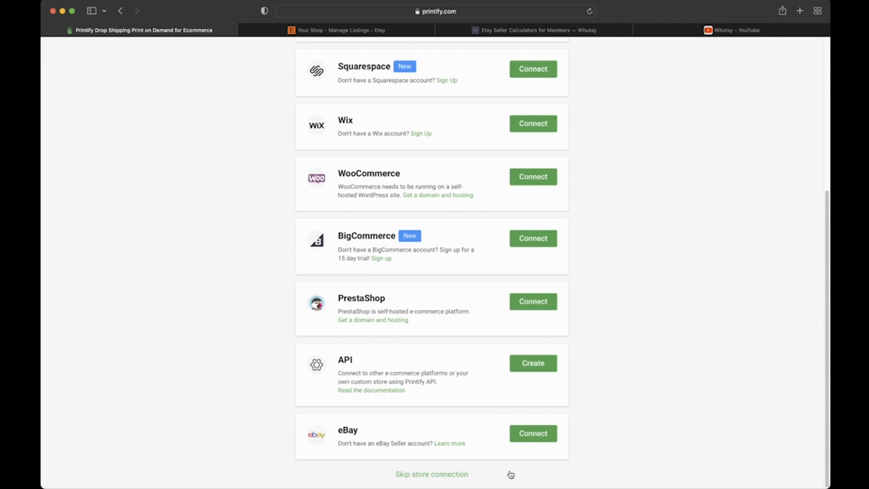
scroll(593, 384, "up", 6)
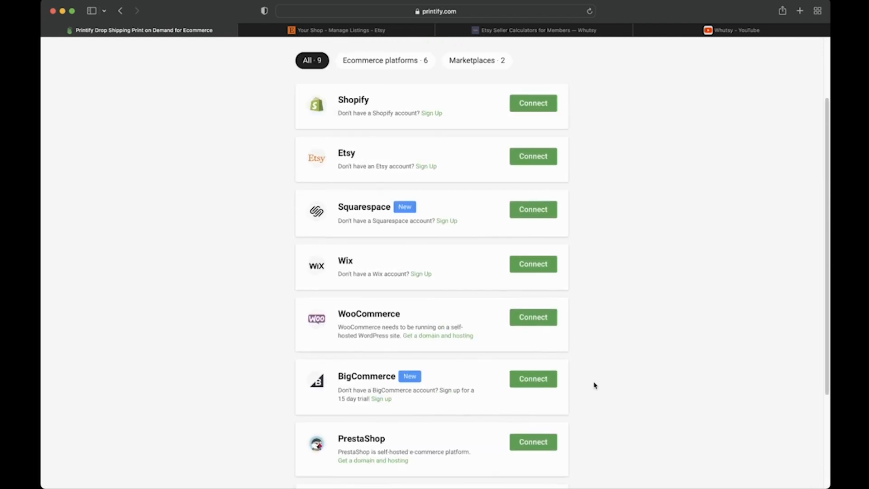
scroll(594, 385, "down", 2)
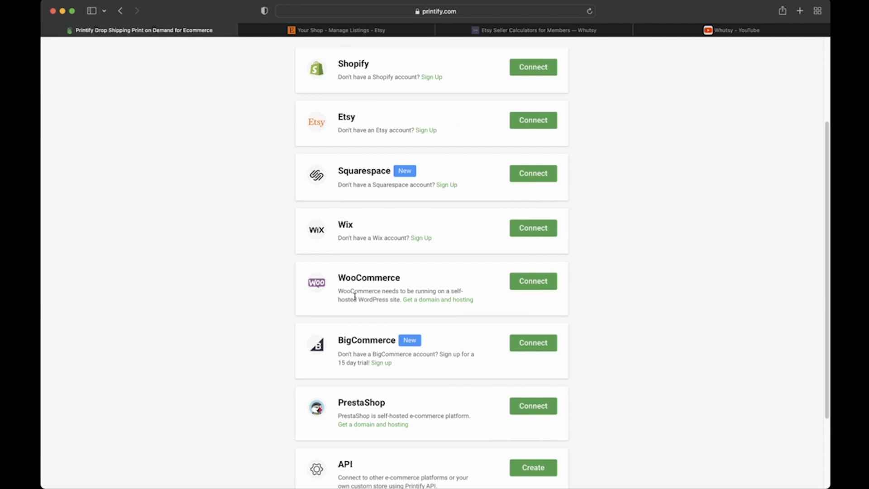
scroll(355, 296, "down", 5)
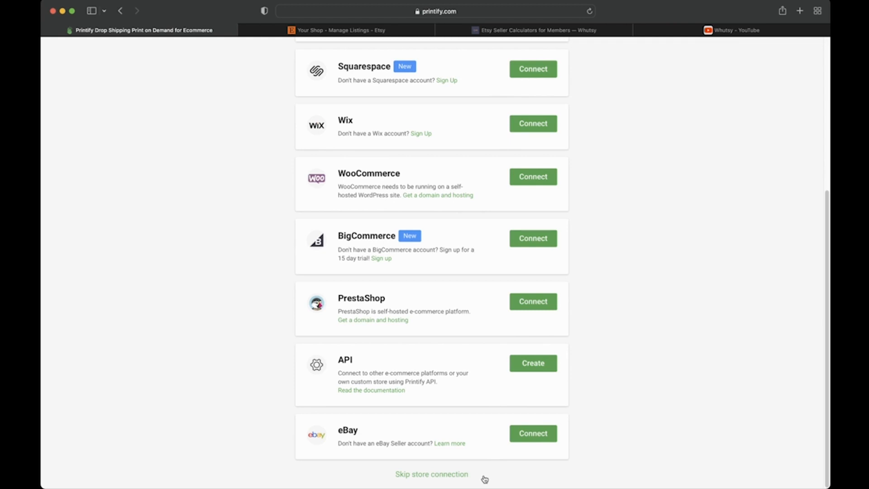
scroll(579, 362, "up", 5)
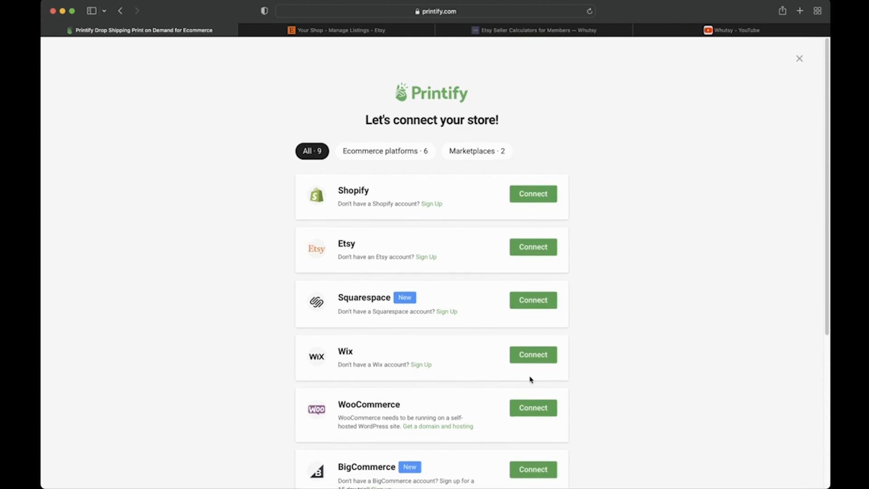
Step: Close the store-connection page and return to the Whutsy store's Zodiac Wrapping Paper products
left_click(799, 58)
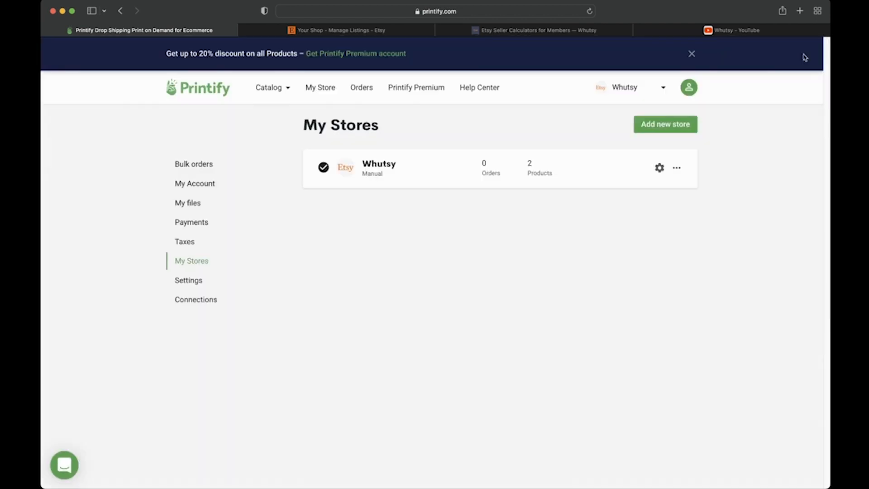
left_click(328, 87)
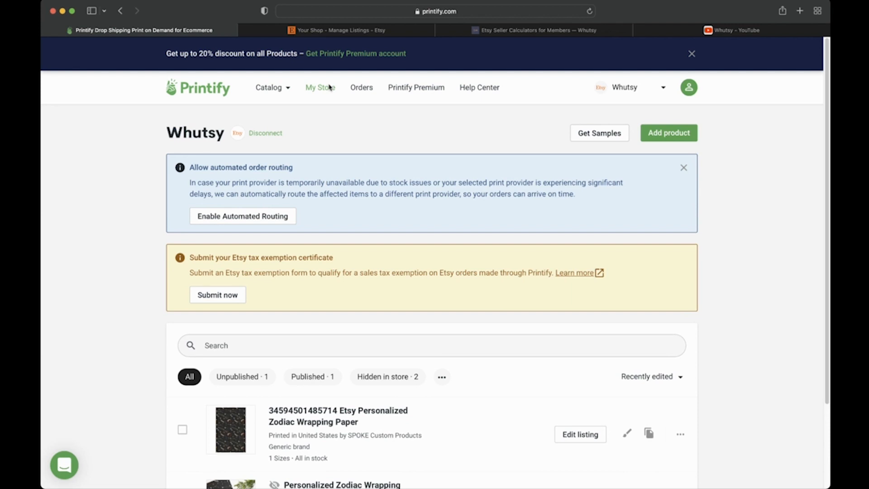
Step: Go to the store's orders, showing the canceled order at USD 0.00
left_click(353, 92)
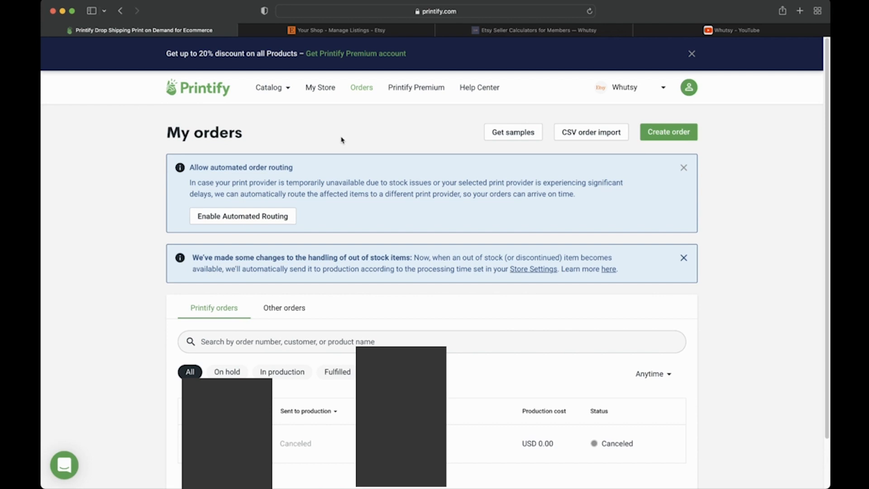
Step: Review Other orders and Printify orders, then switch to the Whutsy Etsy Pricing Calculators tab
scroll(341, 139, "down", 2)
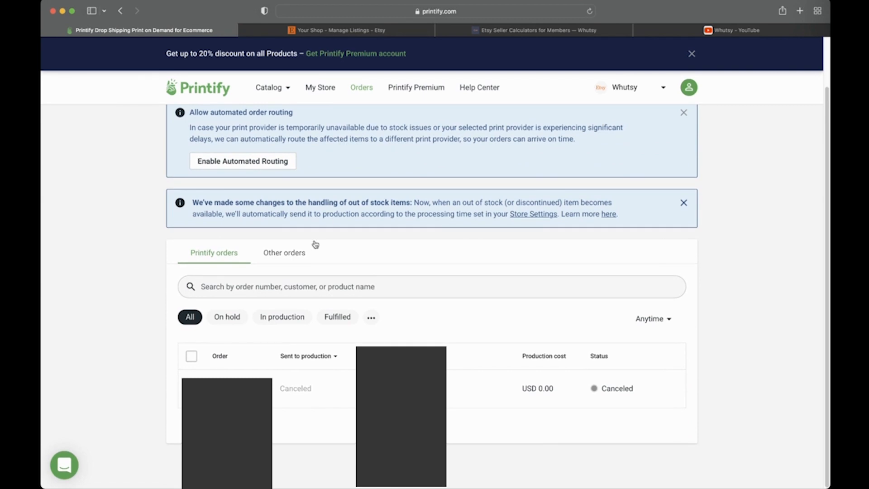
left_click(275, 255)
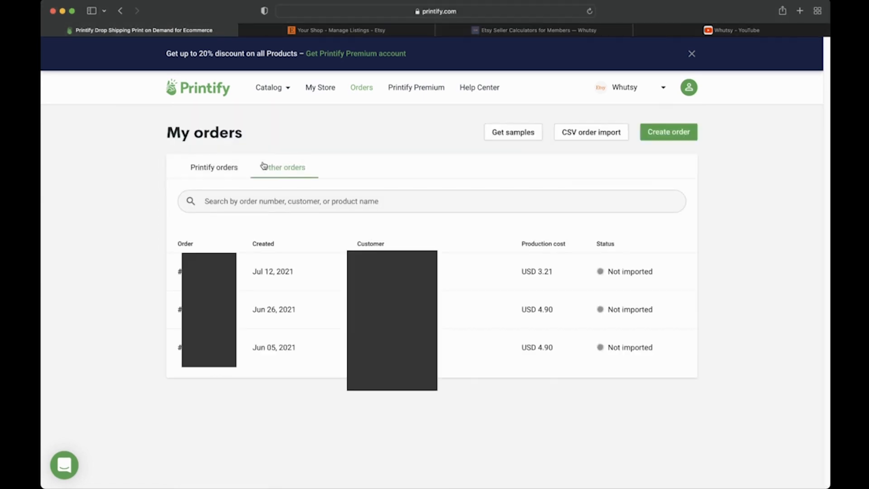
left_click(233, 169)
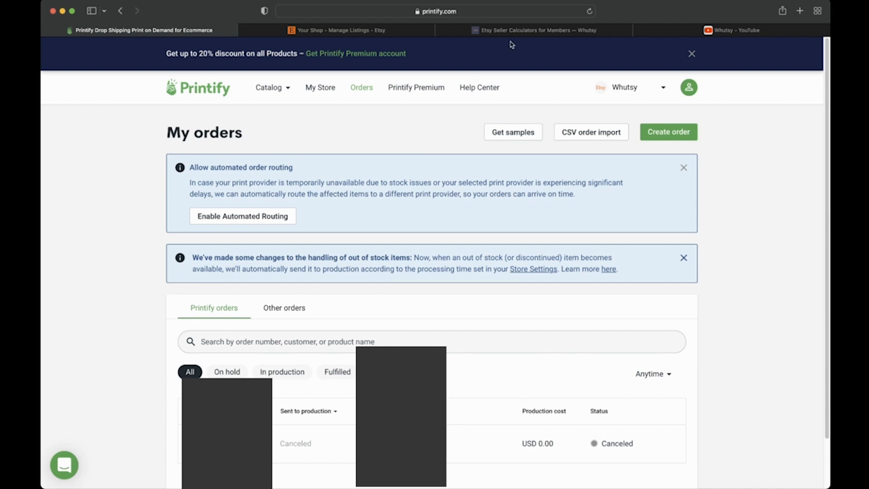
left_click(524, 32)
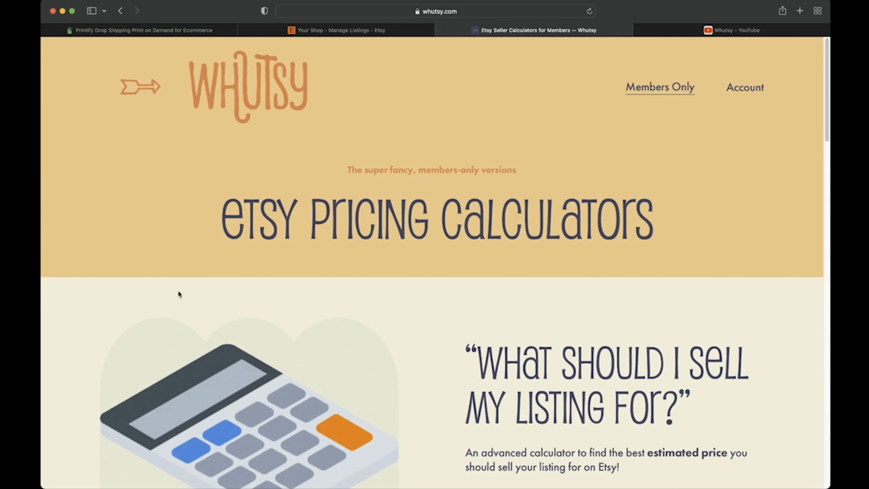